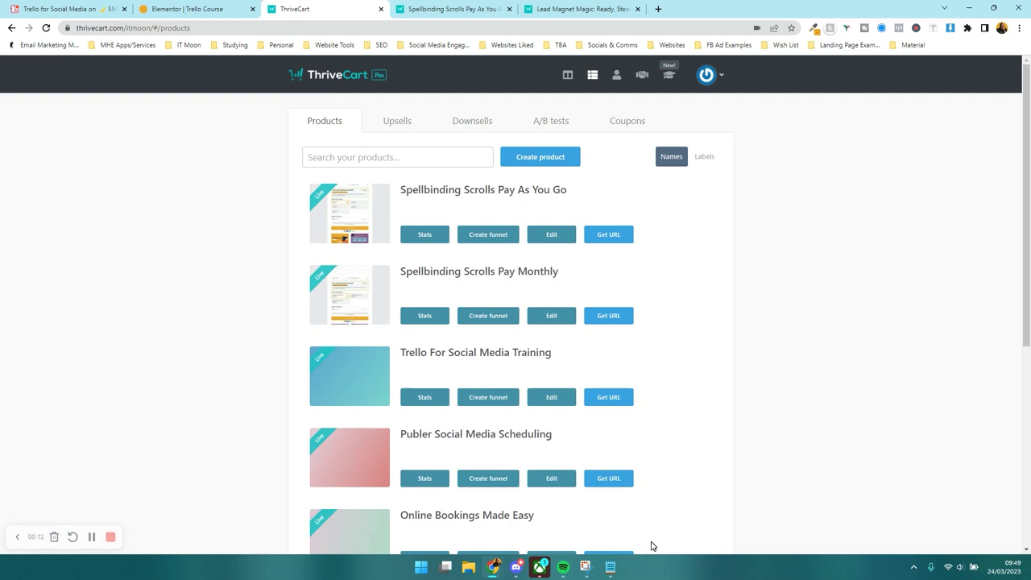
# - Open a new blank Chrome tab alongside the ThriveCart Products page
pyautogui.click(658, 9)
# - Load itmoon.co.uk/thrivecart, view the $495 lifetime and $195 Pro upgrade prices, then return to ThriveCart
pyautogui.write('itmoon.co.uk')
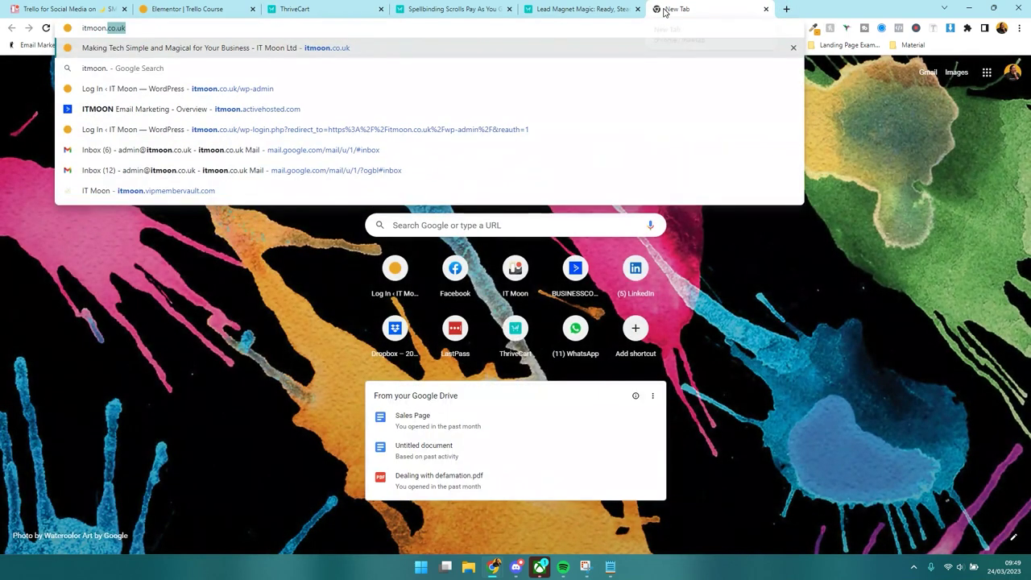
pyautogui.write('/thrivecart')
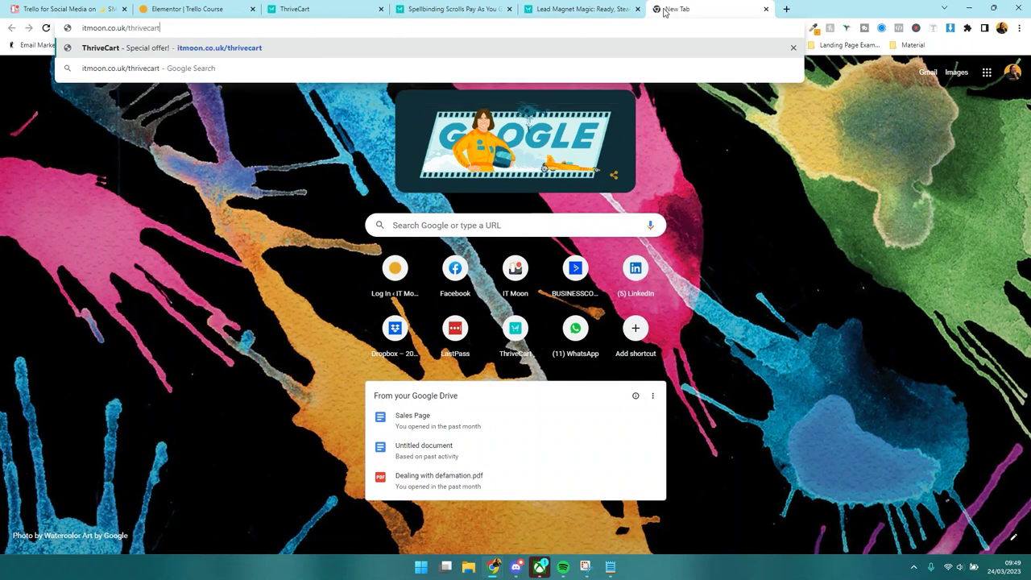
pyautogui.press('Return')
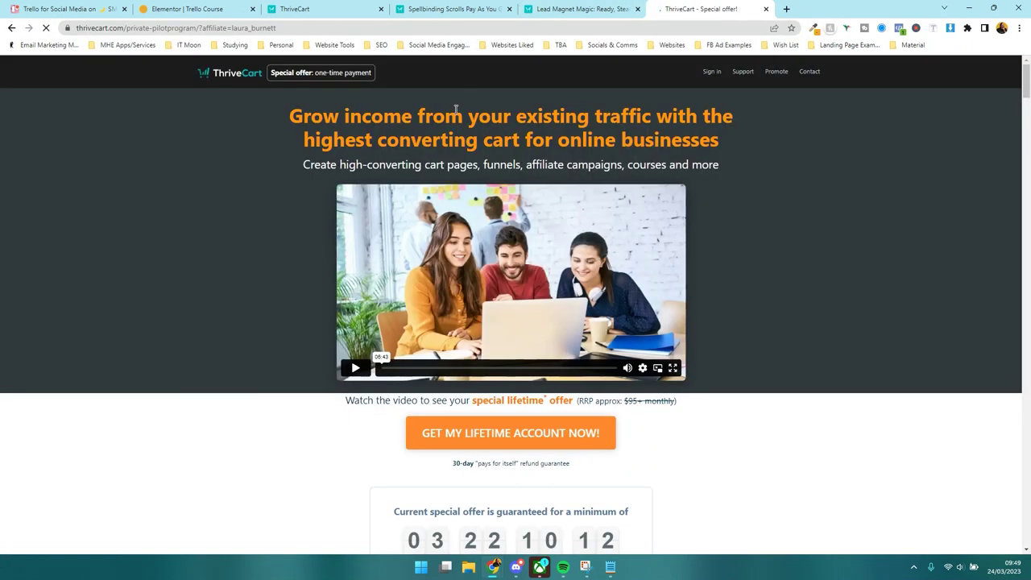
pyautogui.scroll(-3, 459, 118)
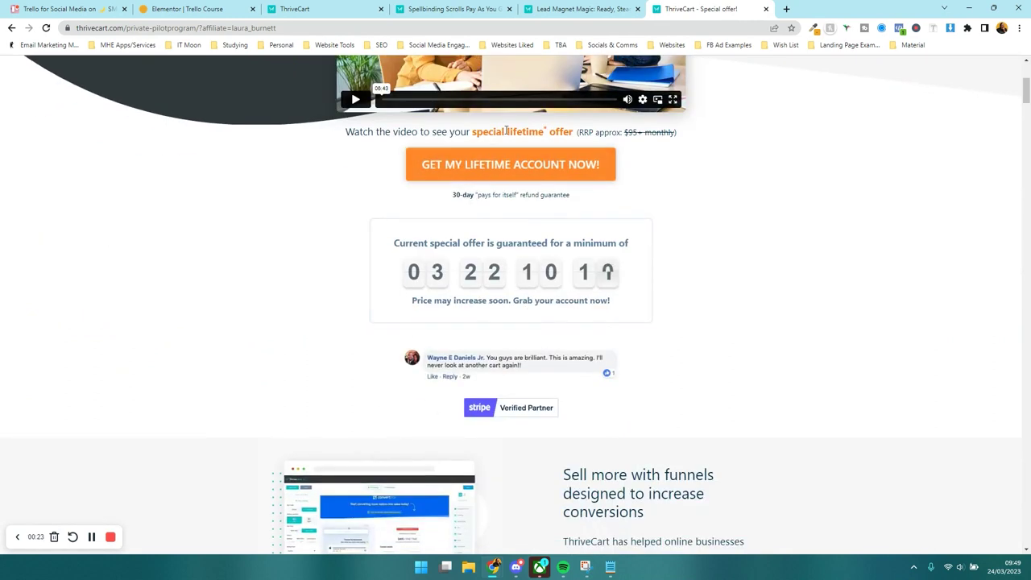
pyautogui.click(458, 164)
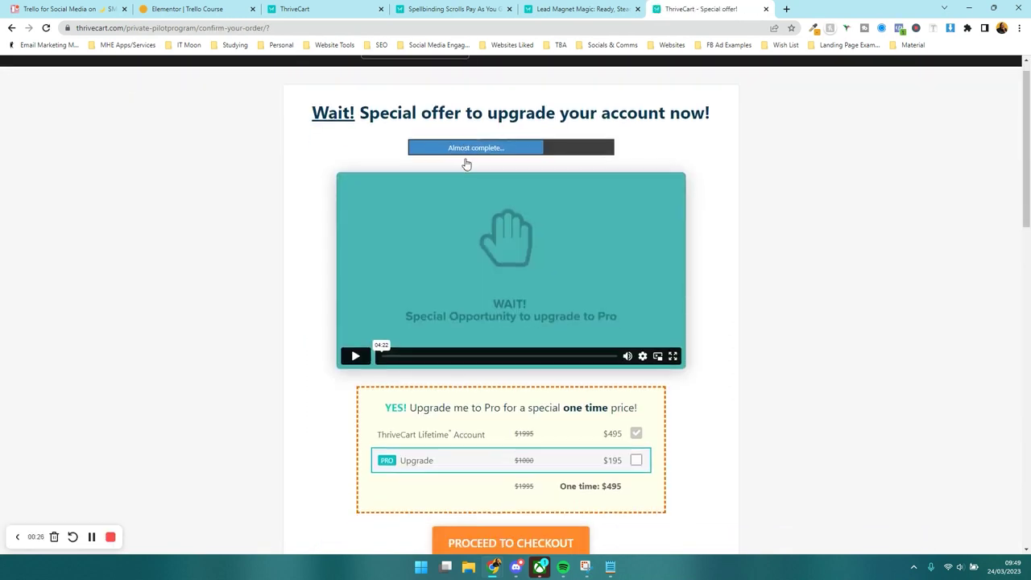
pyautogui.scroll(-3, 465, 164)
pyautogui.doubleClick(610, 132)
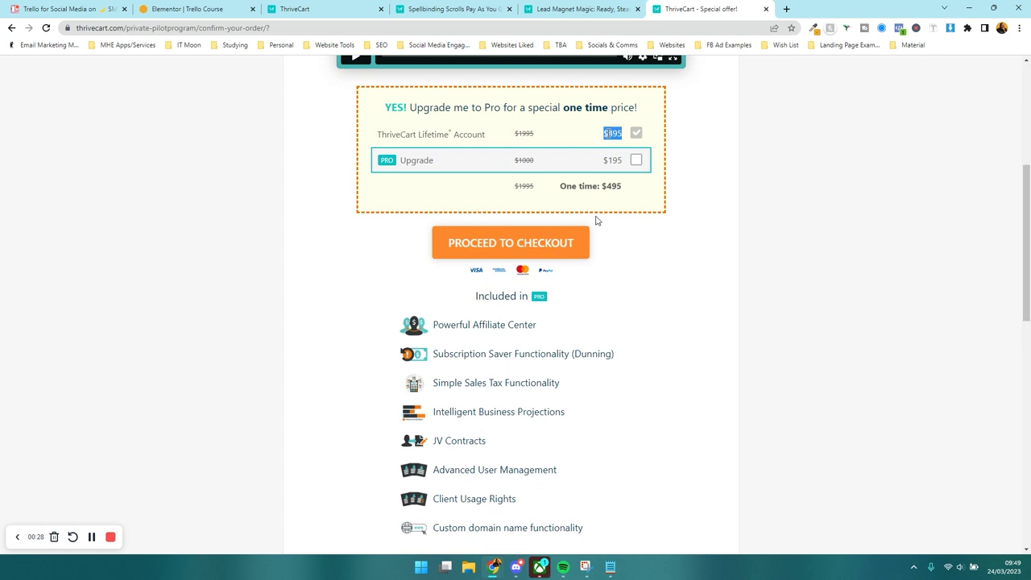
pyautogui.doubleClick(611, 160)
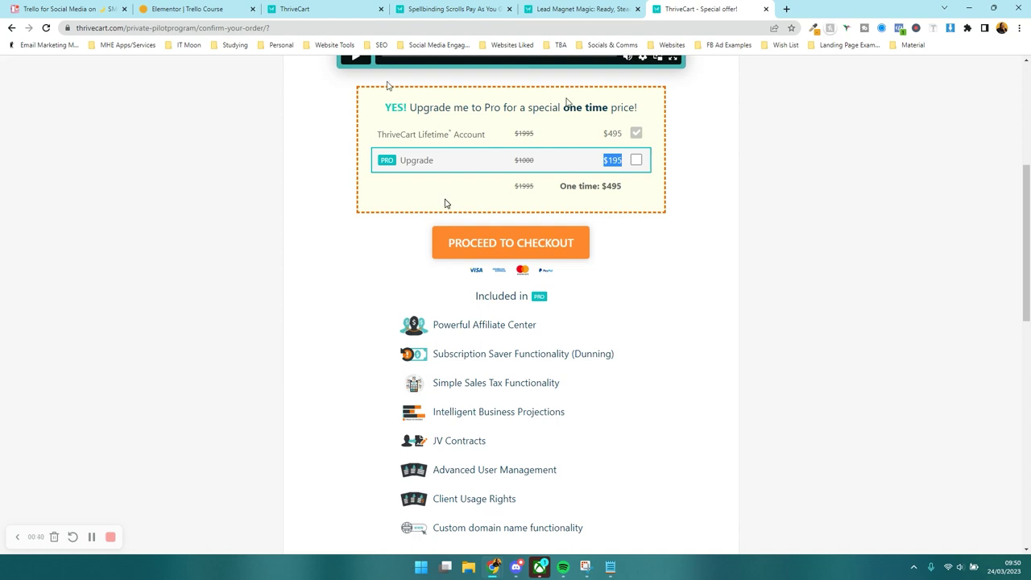
pyautogui.click(294, 9)
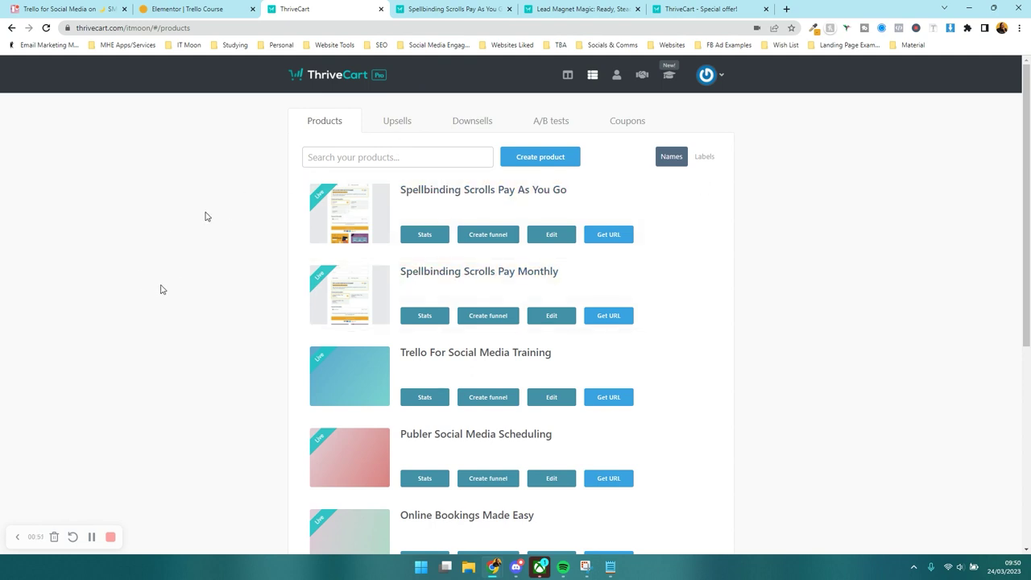
# - Create a new Digital product after briefly checking the Elementor Trello Course tab
pyautogui.scroll(-3, 451, 169)
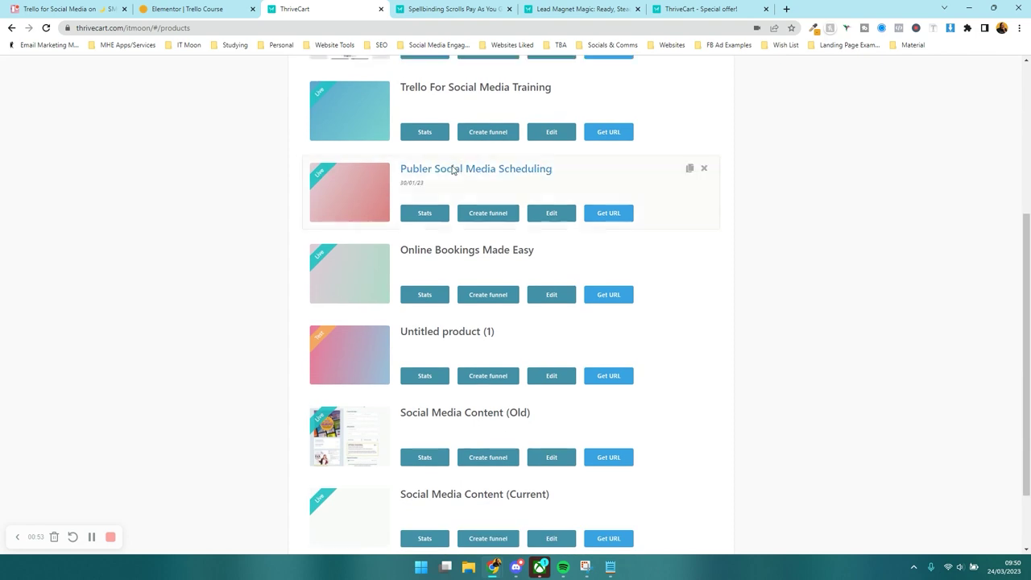
pyautogui.scroll(3, 452, 165)
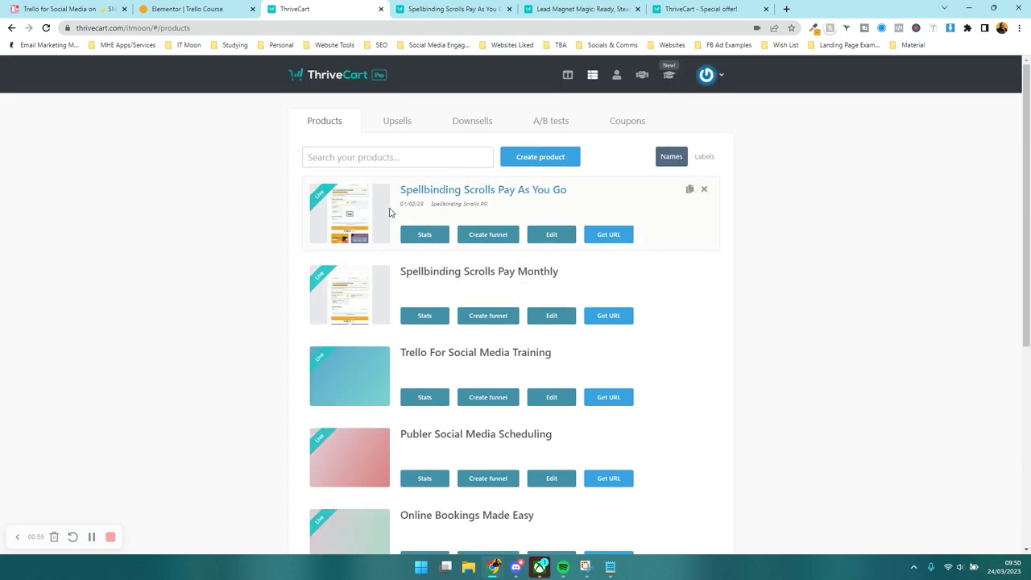
pyautogui.click(516, 166)
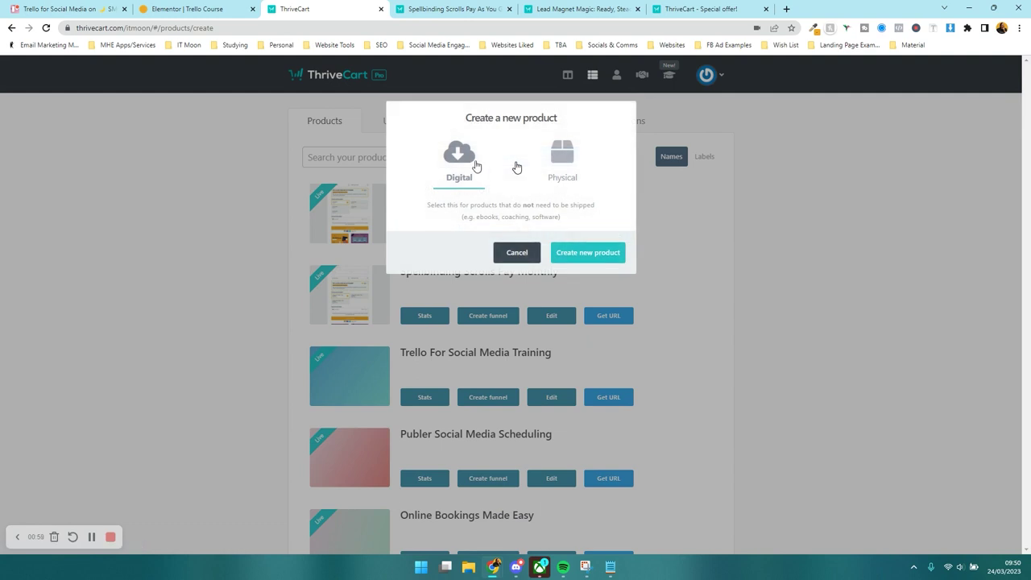
pyautogui.click(187, 9)
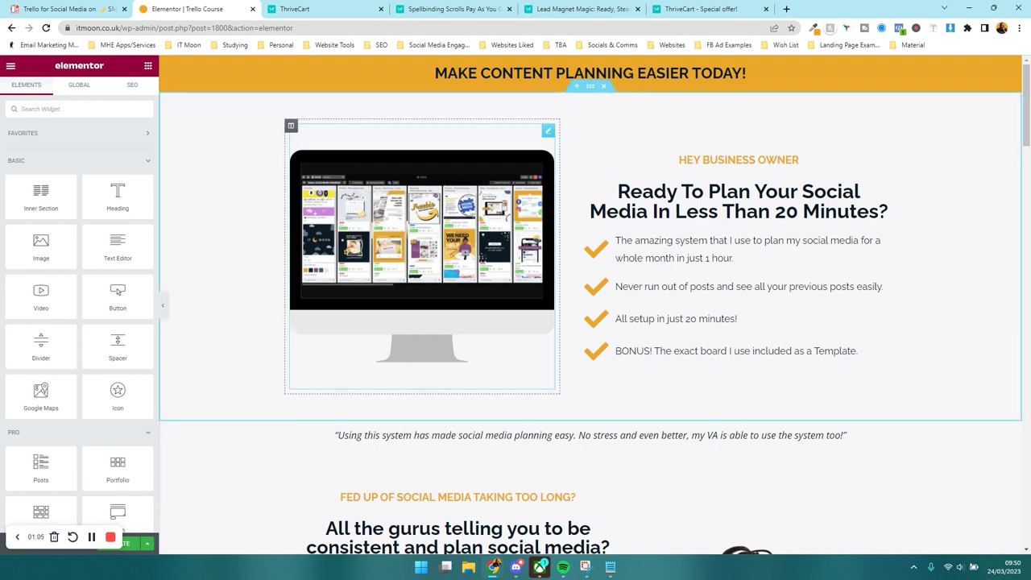
pyautogui.click(342, 9)
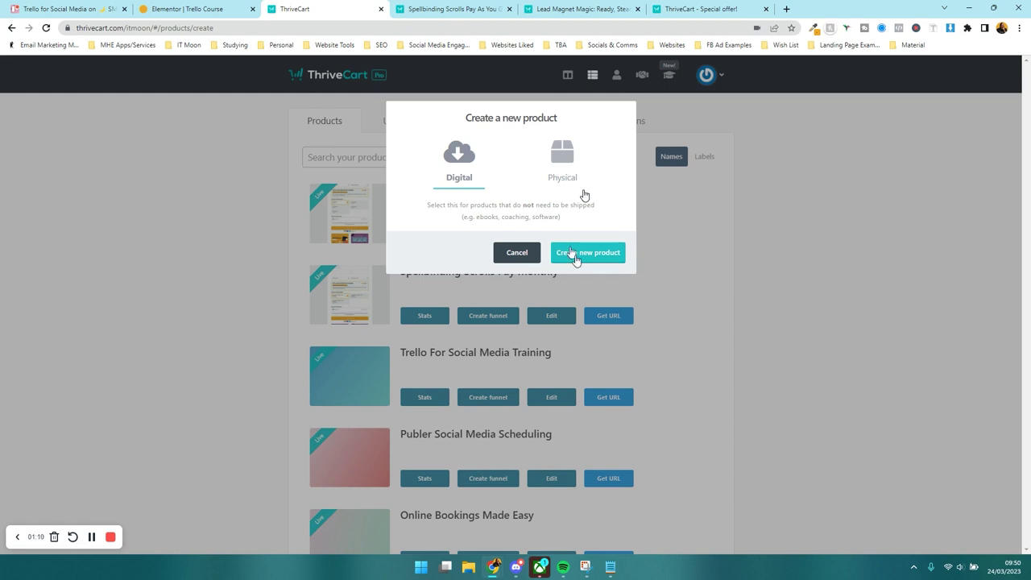
pyautogui.click(575, 254)
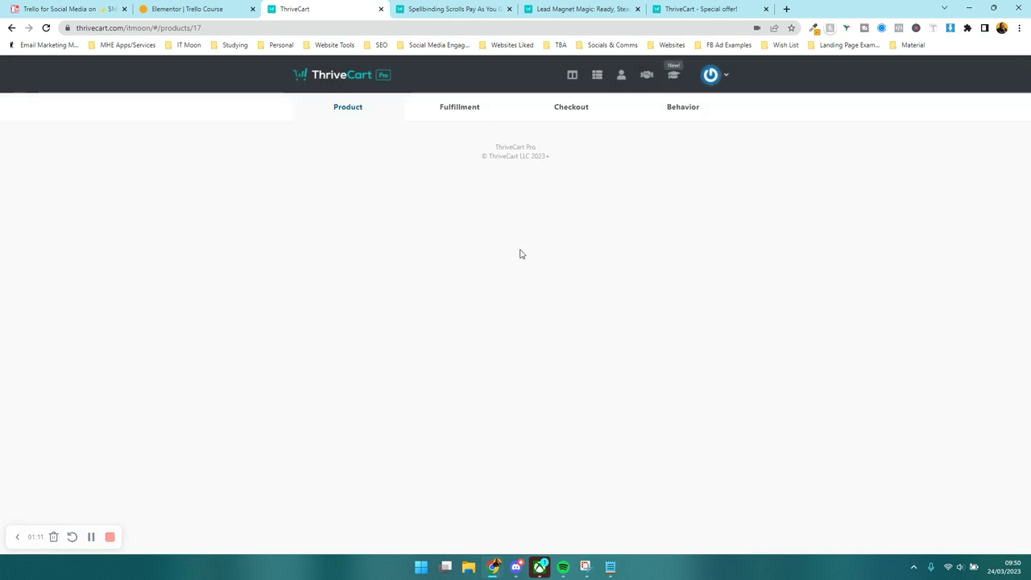
# - Name the product 'Trello for Social Media Course', set its status to Live, and continue to Pricing
pyautogui.click(355, 215)
pyautogui.write('T')
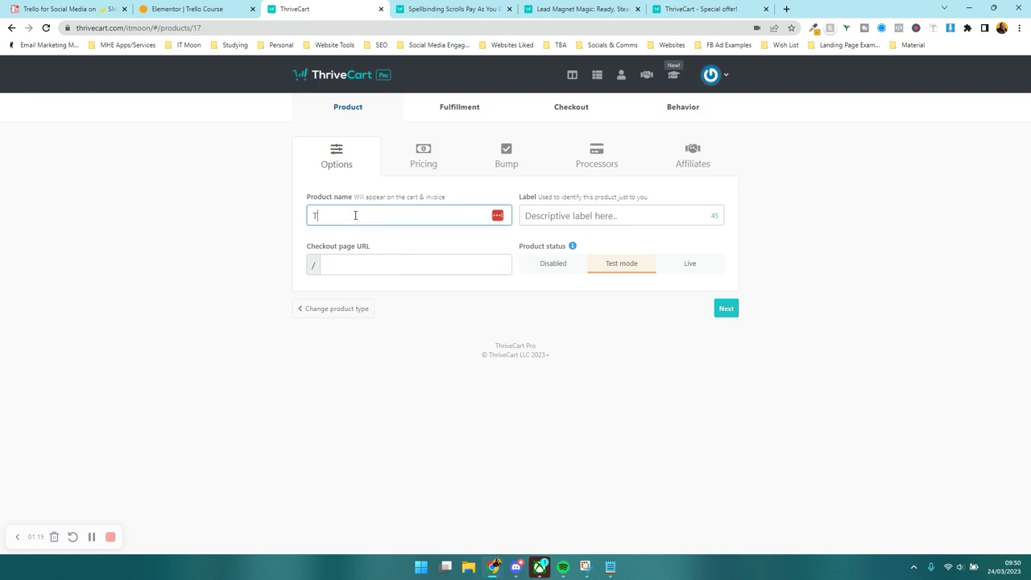
pyautogui.write('rello for Social ')
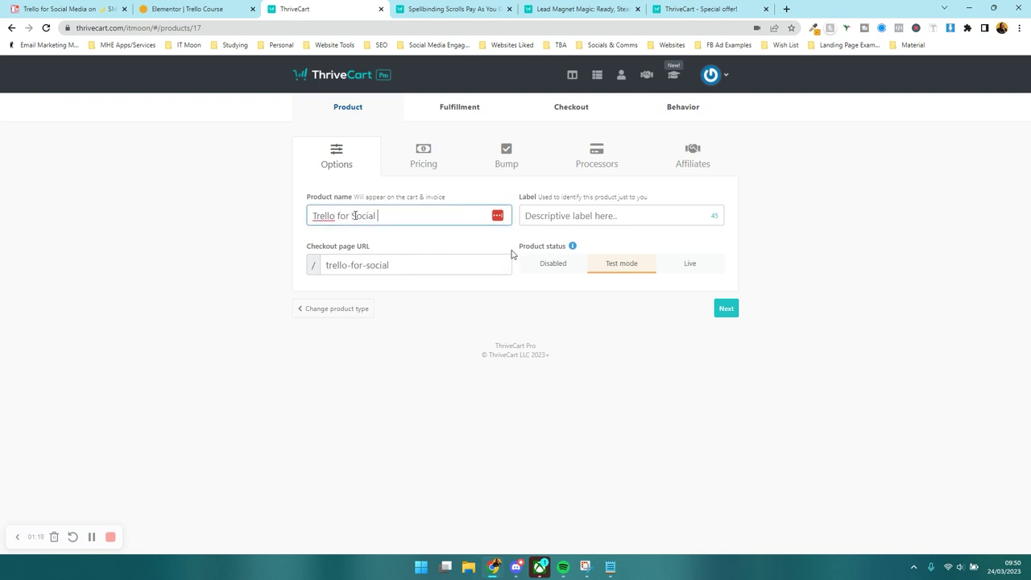
pyautogui.write('Media Course')
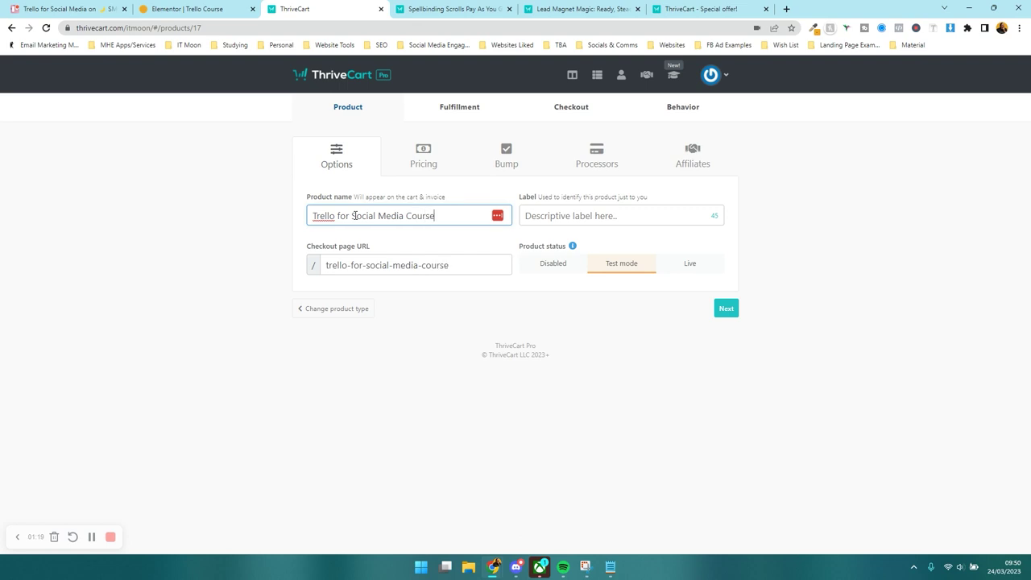
pyautogui.click(542, 213)
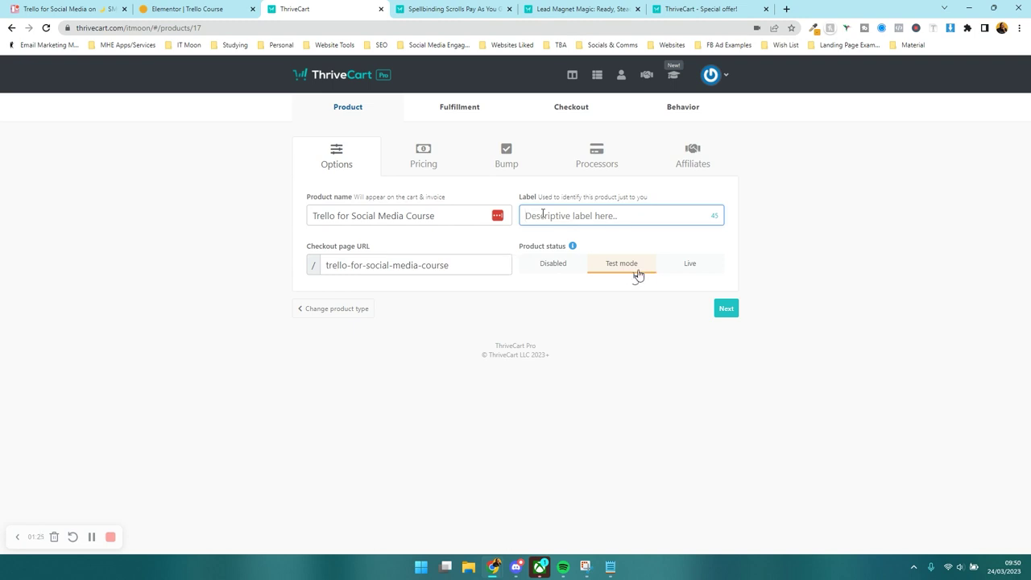
pyautogui.click(543, 269)
pyautogui.click(599, 273)
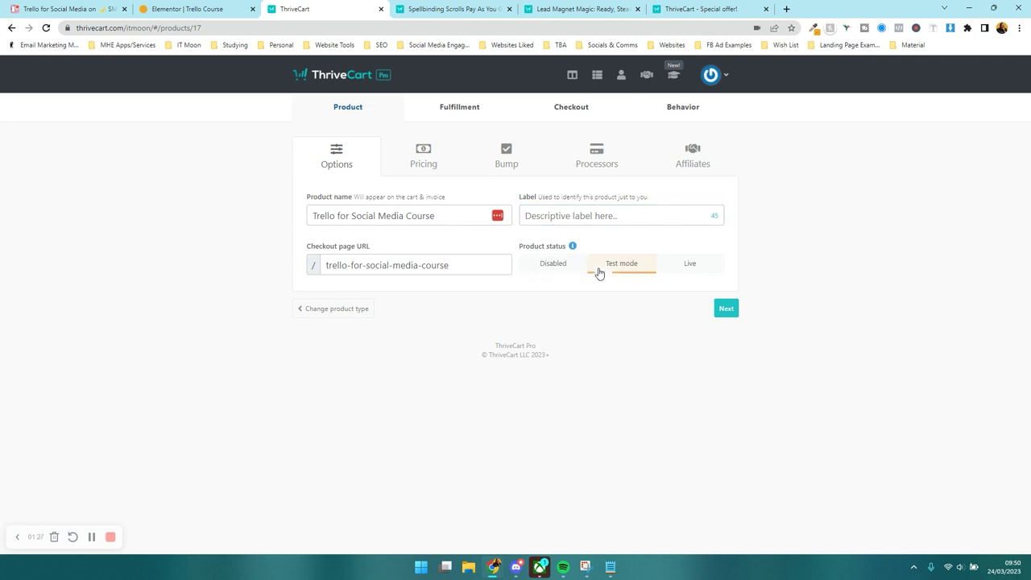
pyautogui.click(675, 267)
pyautogui.click(628, 271)
pyautogui.click(688, 269)
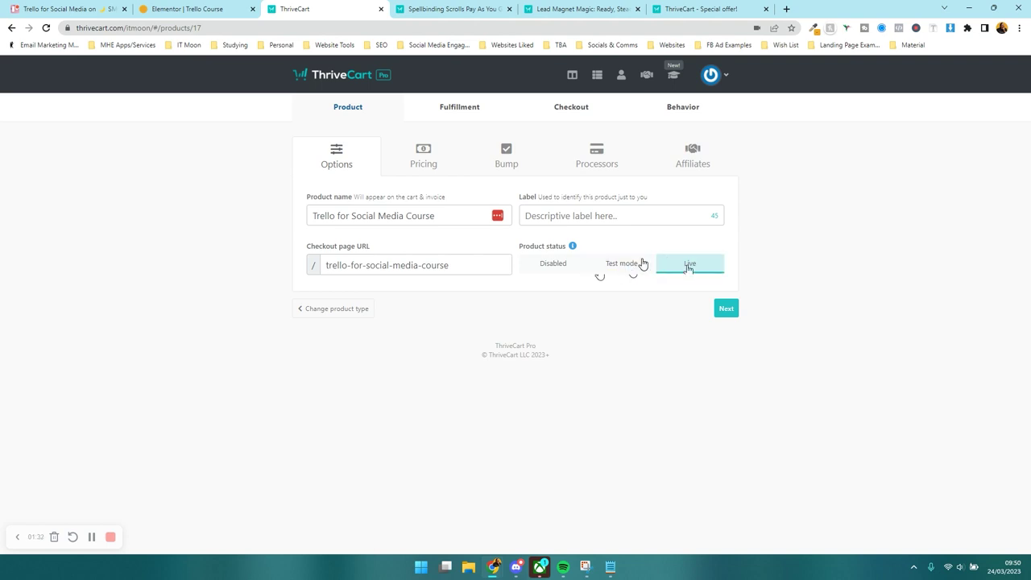
pyautogui.click(721, 311)
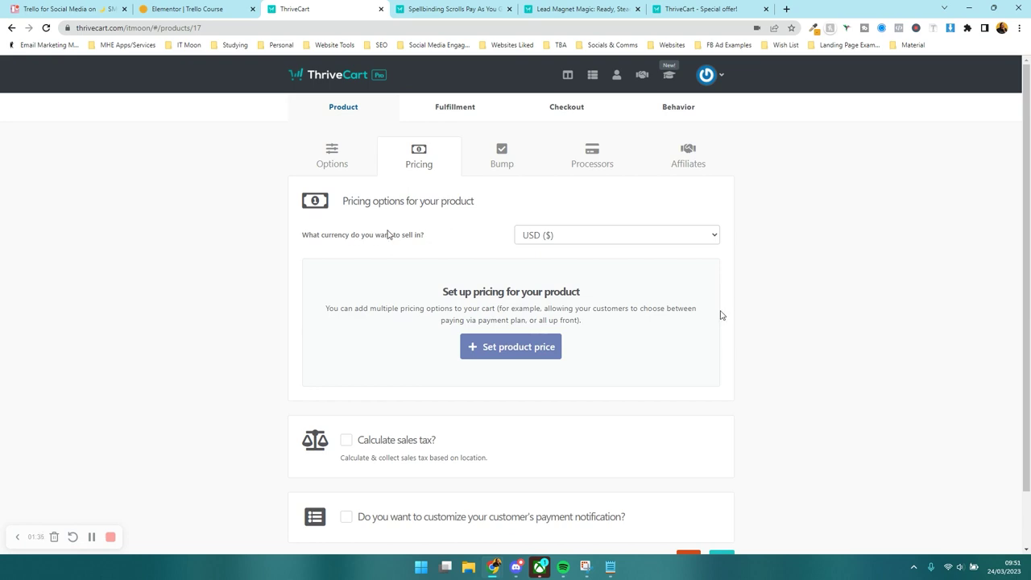
# - Price the product at £27 in GBP as a One-time fee
pyautogui.click(531, 235)
pyautogui.click(538, 262)
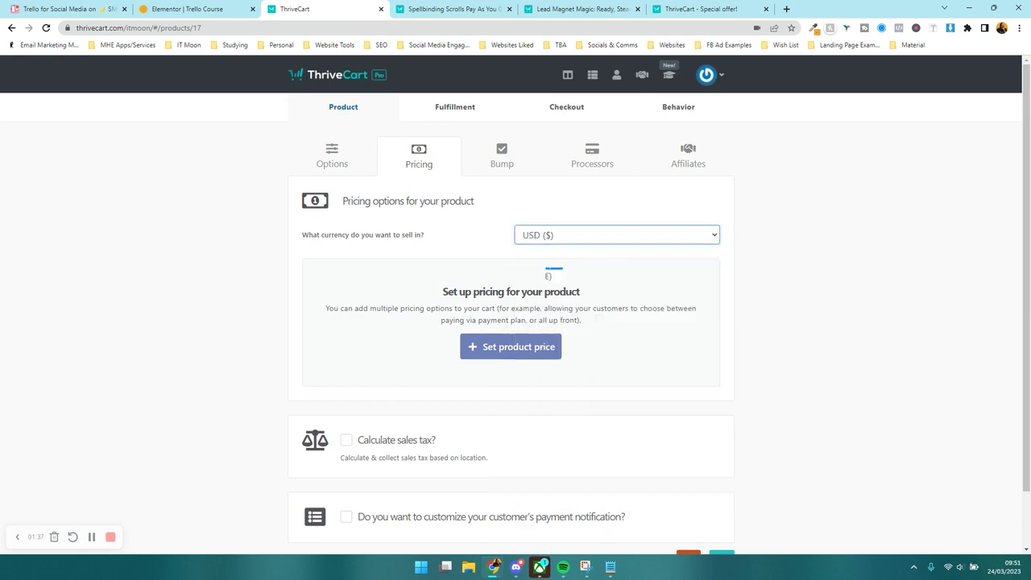
pyautogui.scroll(-1, 443, 246)
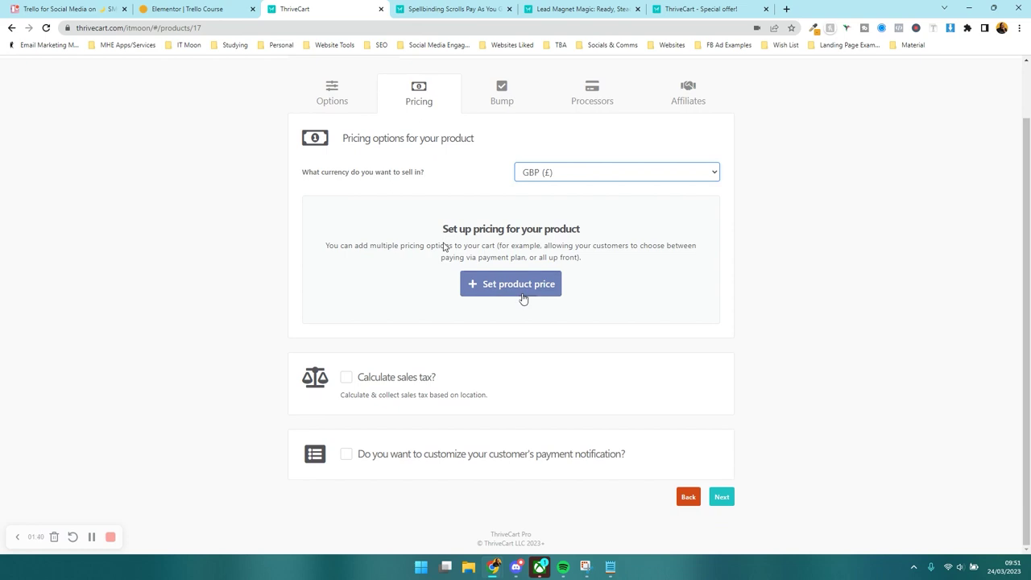
pyautogui.click(523, 291)
pyautogui.write('27')
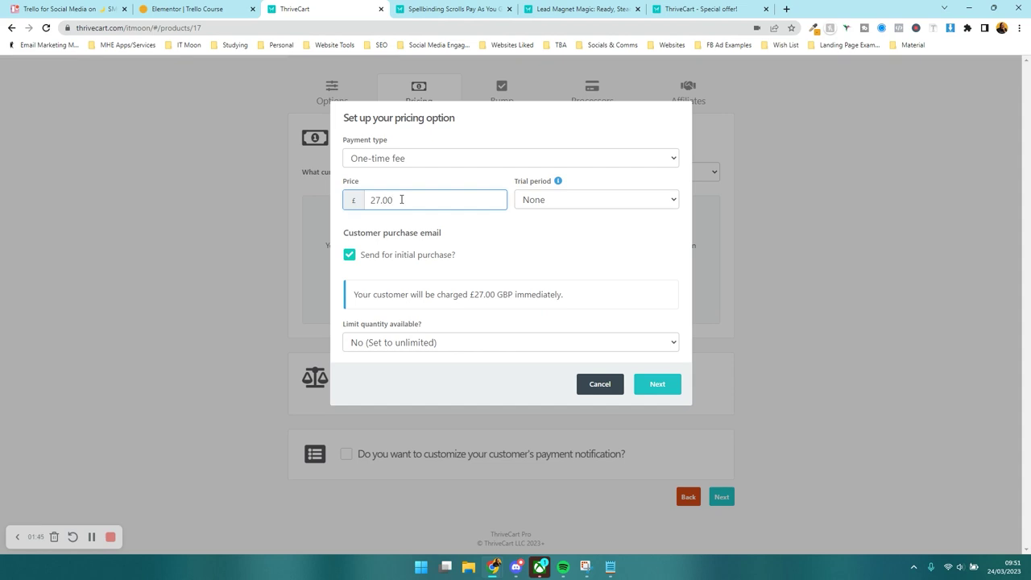
pyautogui.click(451, 158)
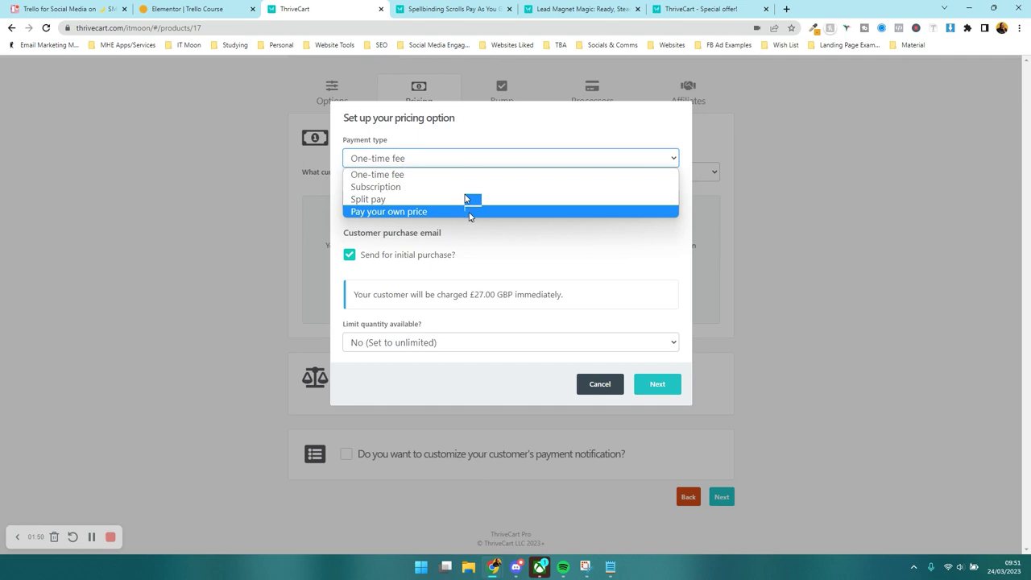
pyautogui.click(589, 255)
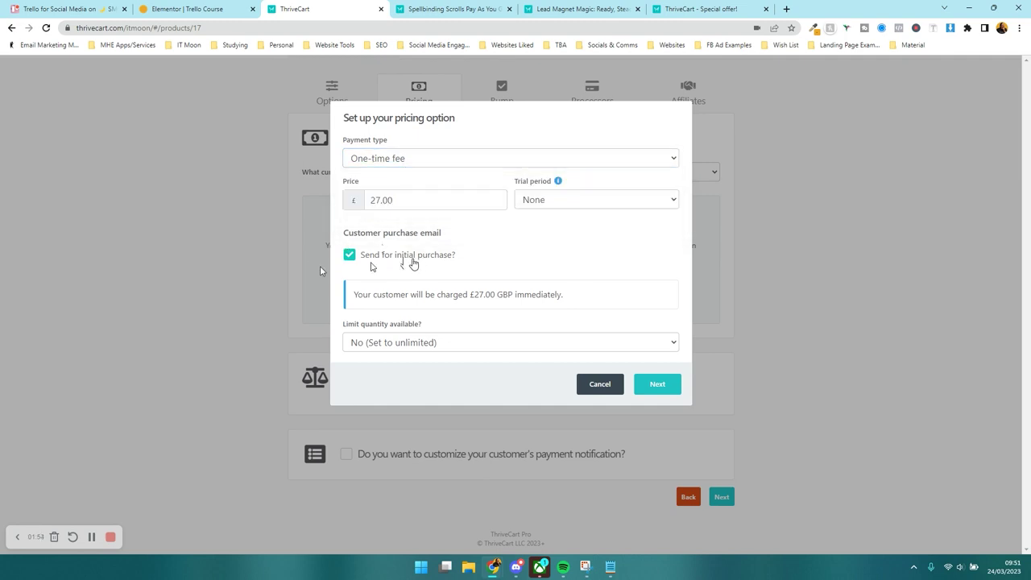
# - Keep quantity unlimited, allow one purchase at a time, and save 'One-time payment (£27.00)'
pyautogui.click(417, 342)
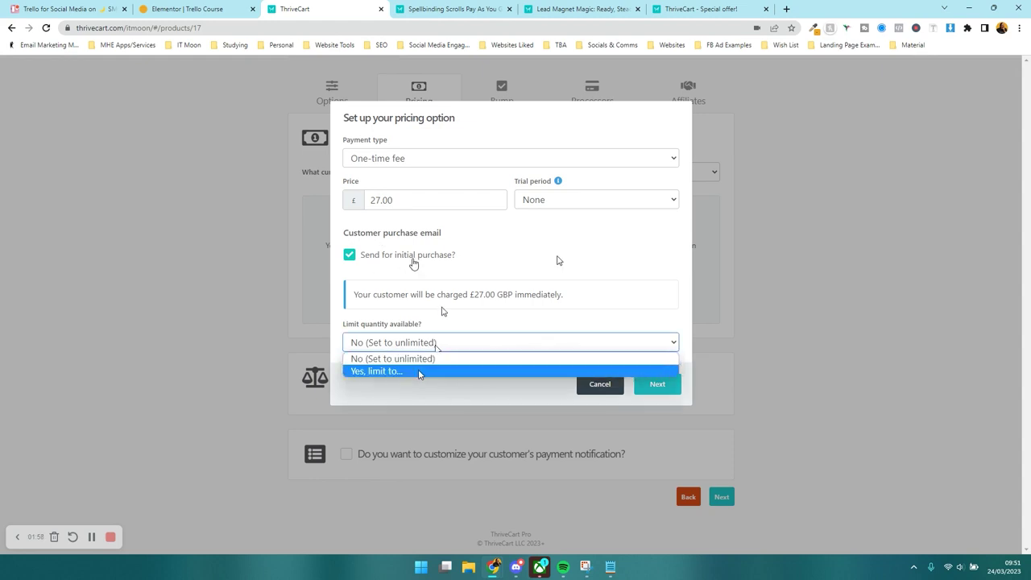
pyautogui.click(418, 371)
pyautogui.click(600, 344)
pyautogui.click(424, 343)
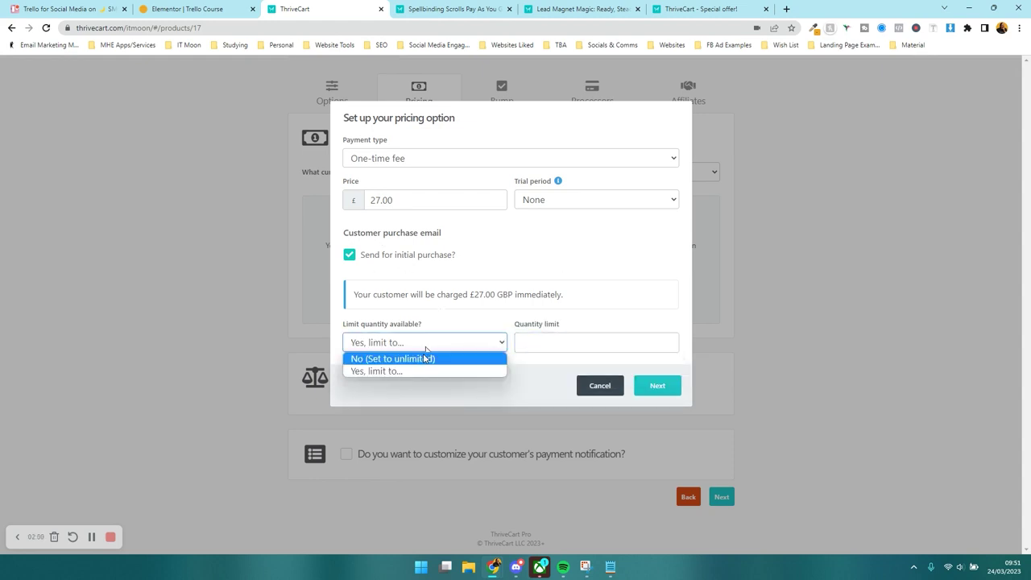
pyautogui.click(428, 358)
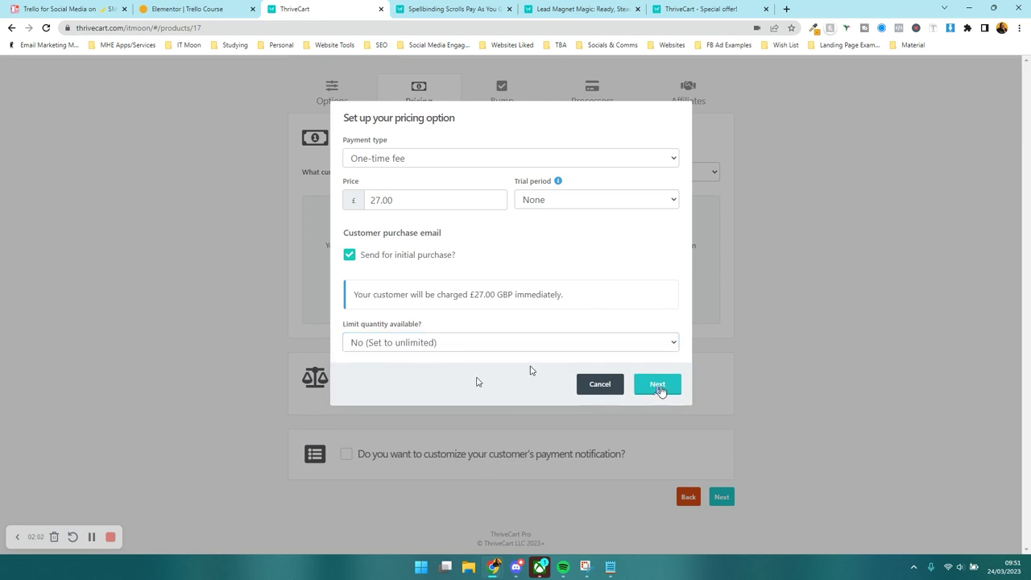
pyautogui.click(656, 388)
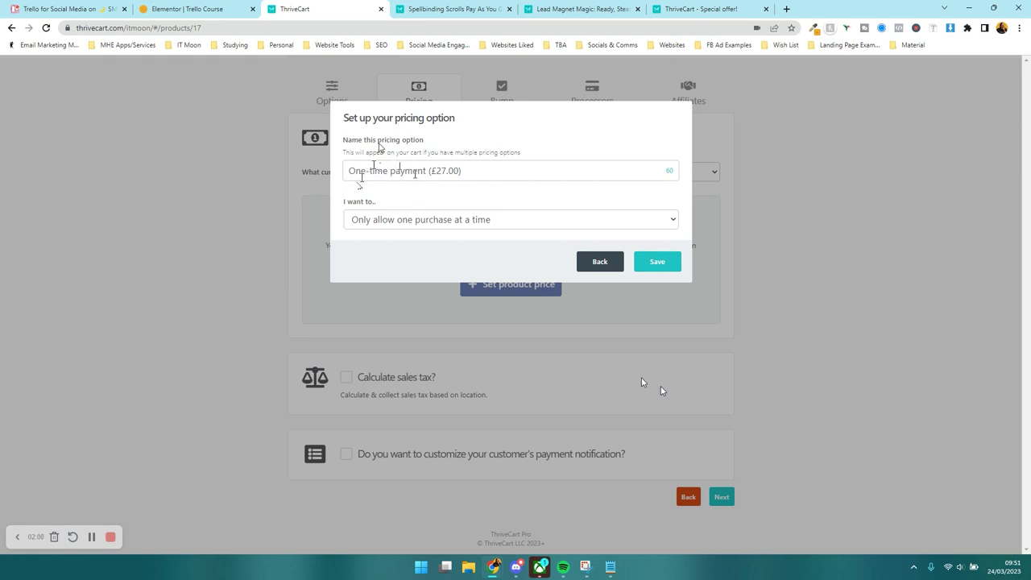
pyautogui.click(481, 172)
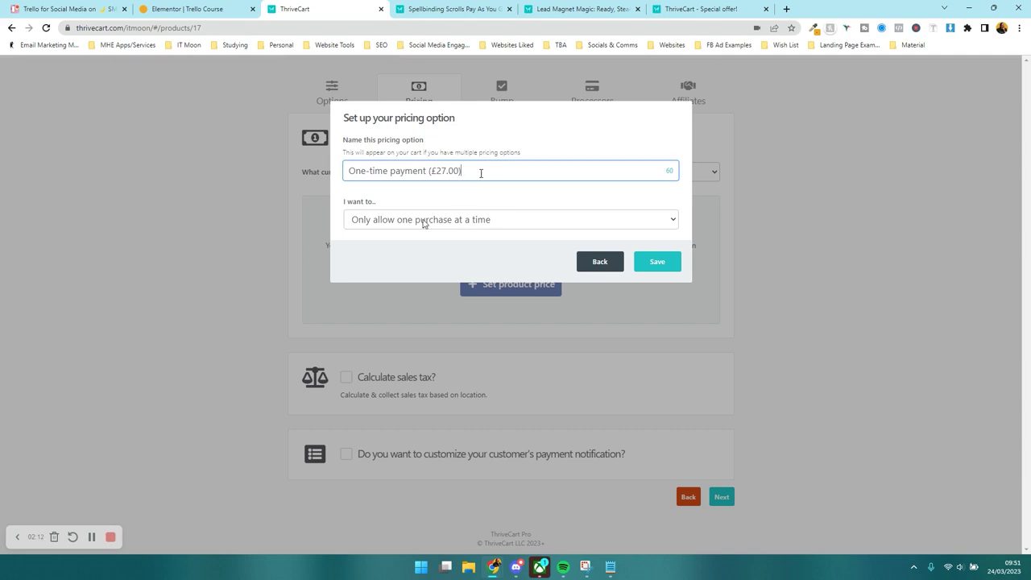
pyautogui.click(372, 223)
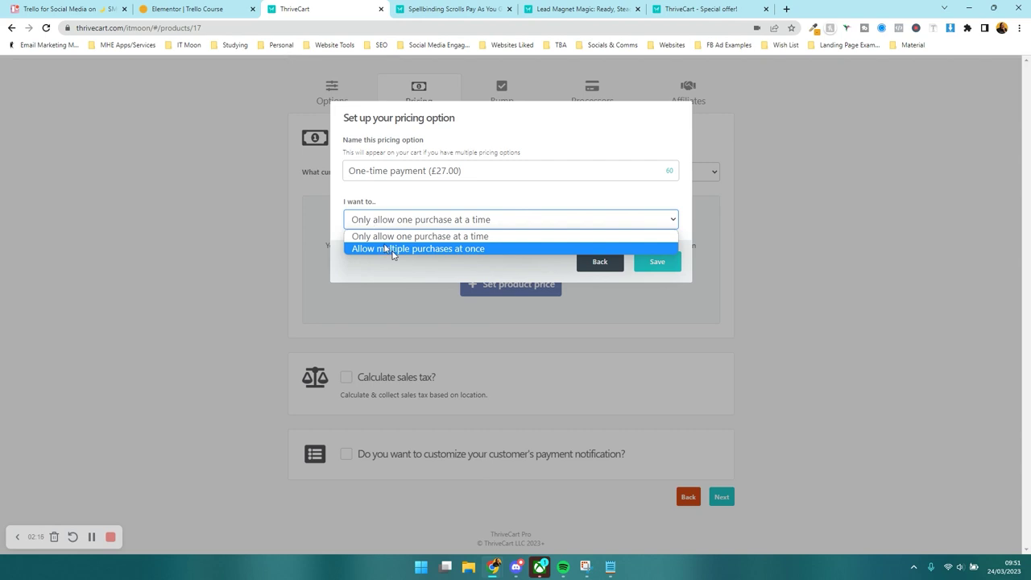
pyautogui.click(391, 275)
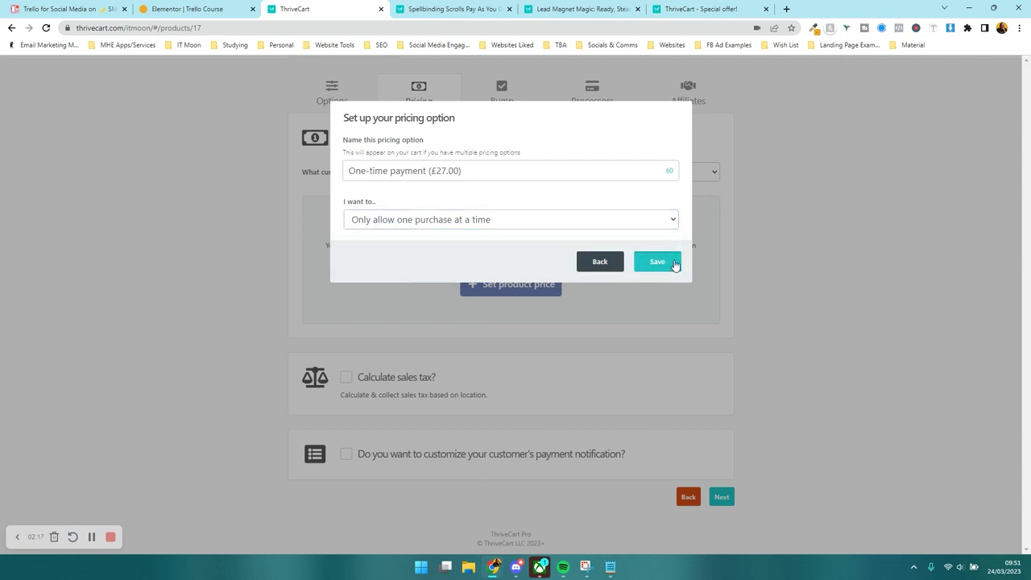
pyautogui.click(670, 263)
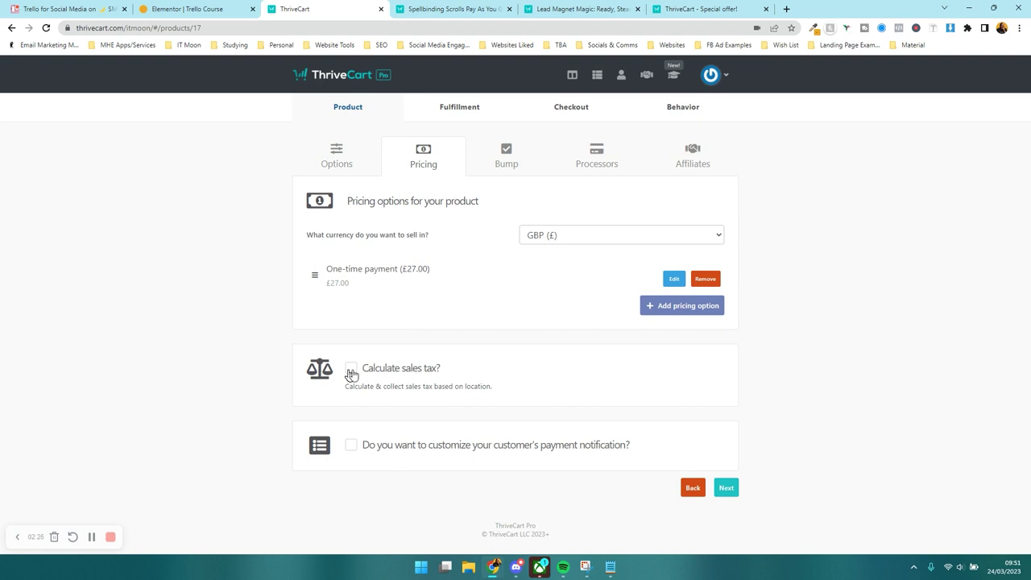
# - Enable sales tax using ThriveCart simple sales tax with the Video training course category
pyautogui.click(351, 371)
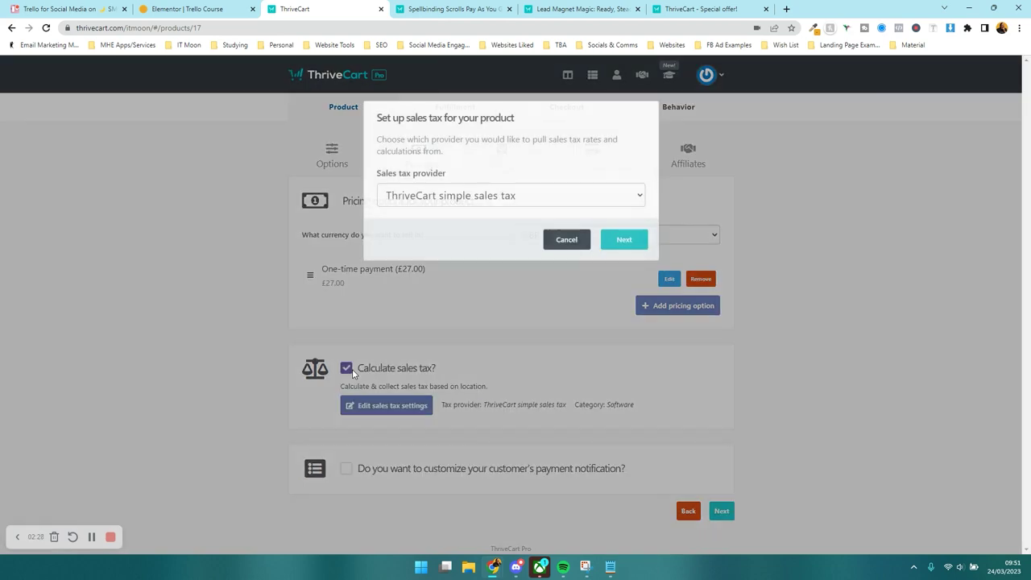
pyautogui.click(447, 199)
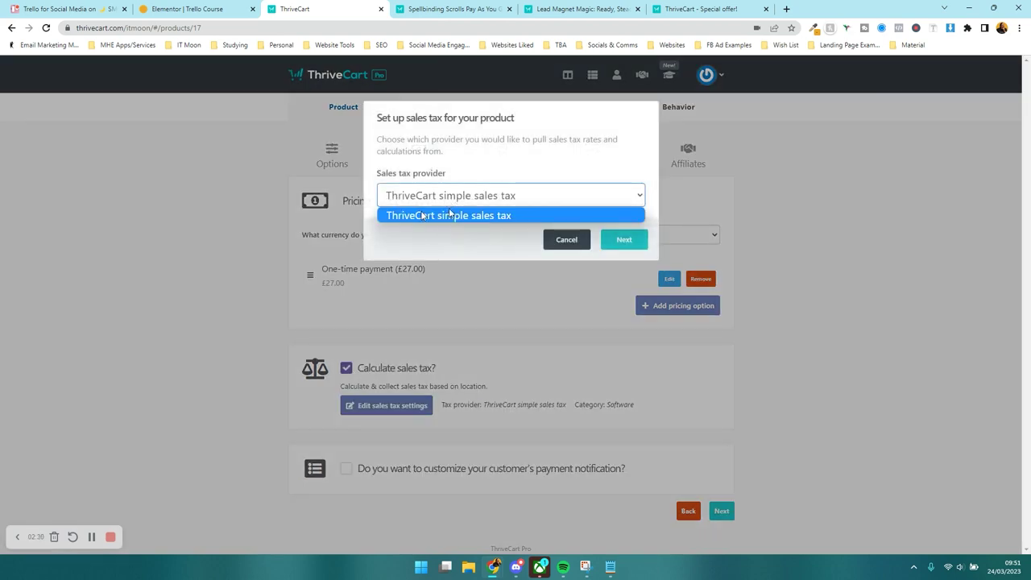
pyautogui.click(449, 214)
pyautogui.click(624, 239)
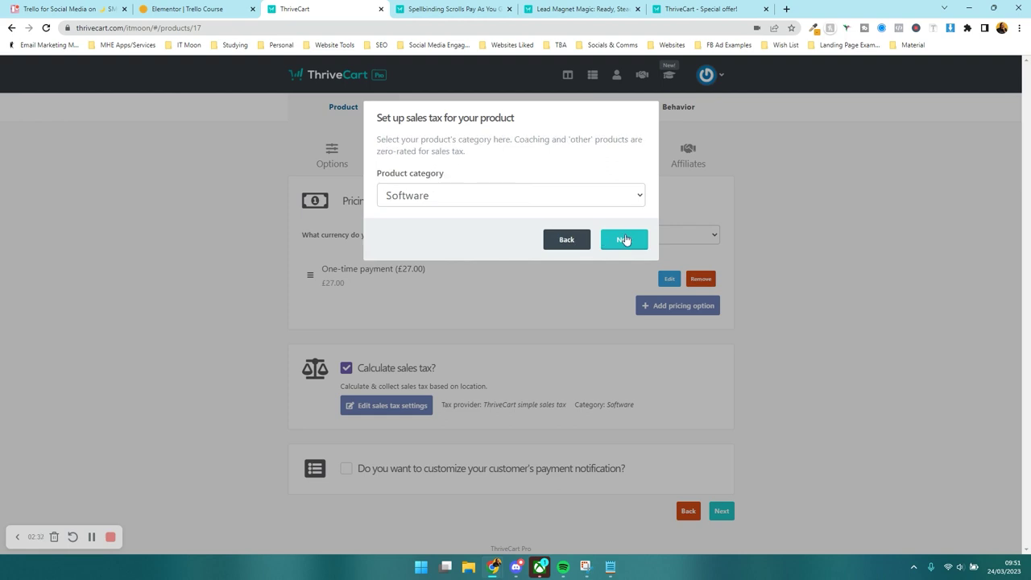
pyautogui.click(416, 191)
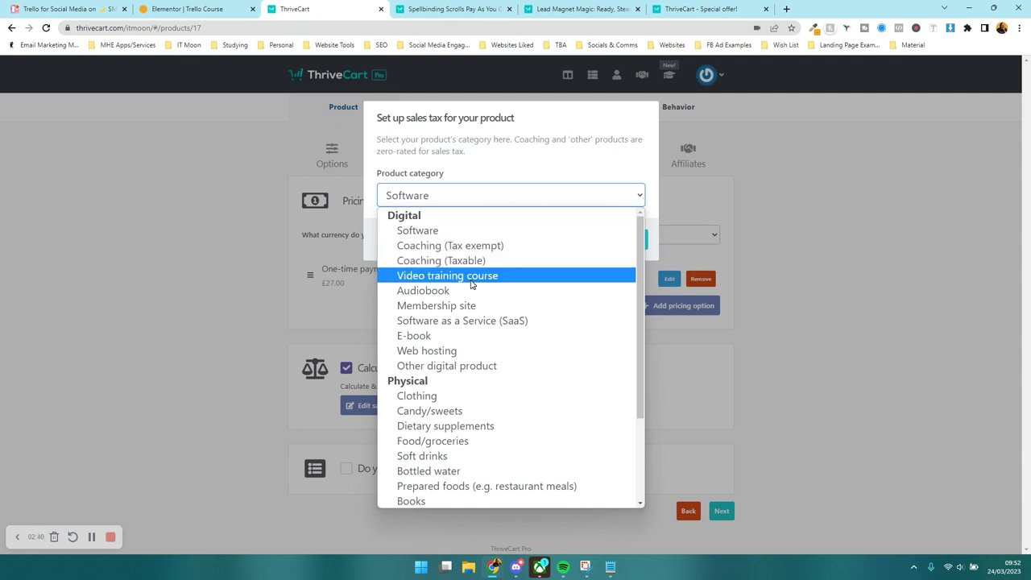
pyautogui.click(471, 282)
pyautogui.click(614, 247)
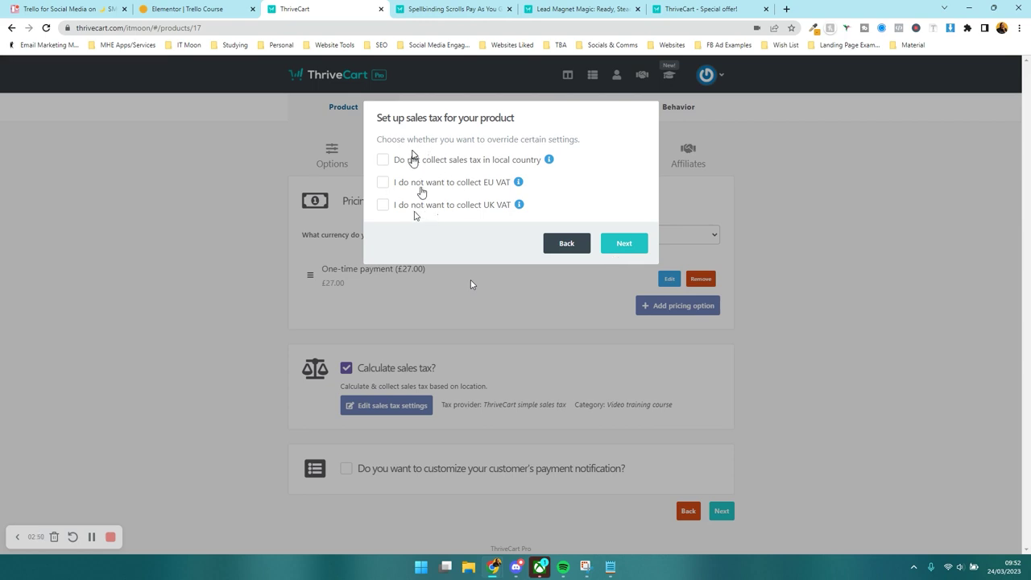
# - Opt out of EU VAT, keep local sales tax, and save the sales tax settings
pyautogui.moveTo(518, 207)
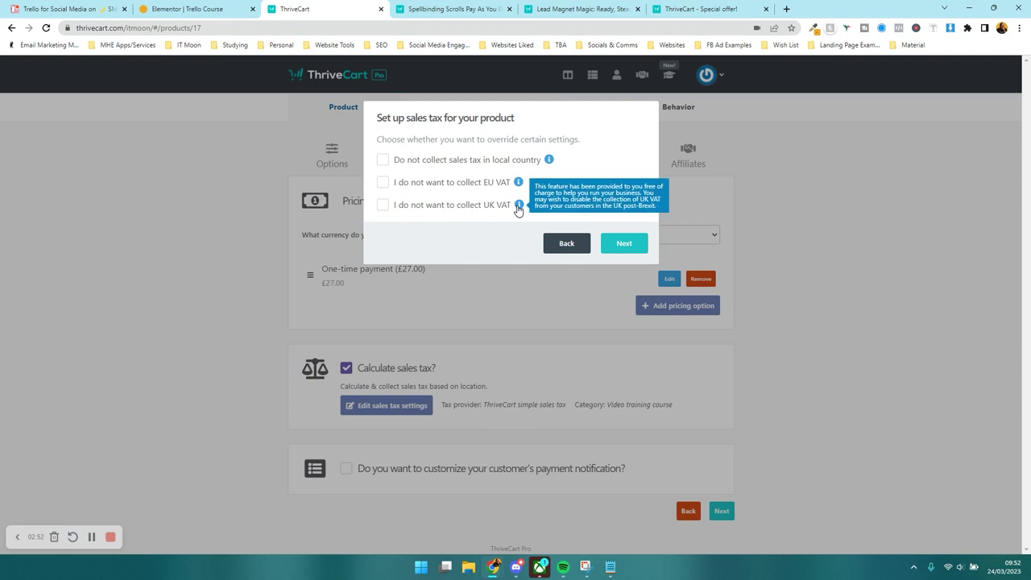
pyautogui.click(455, 184)
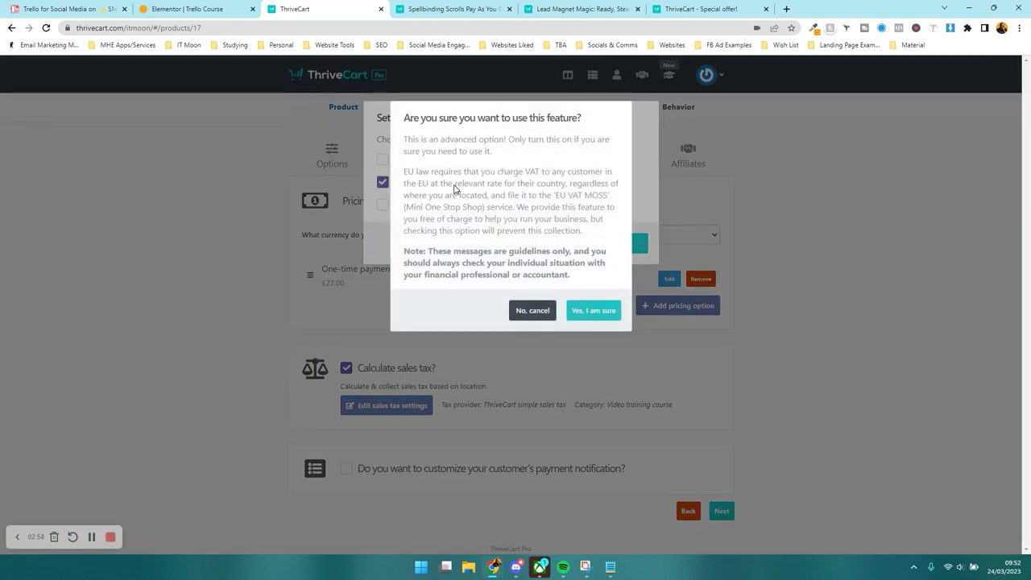
pyautogui.click(592, 310)
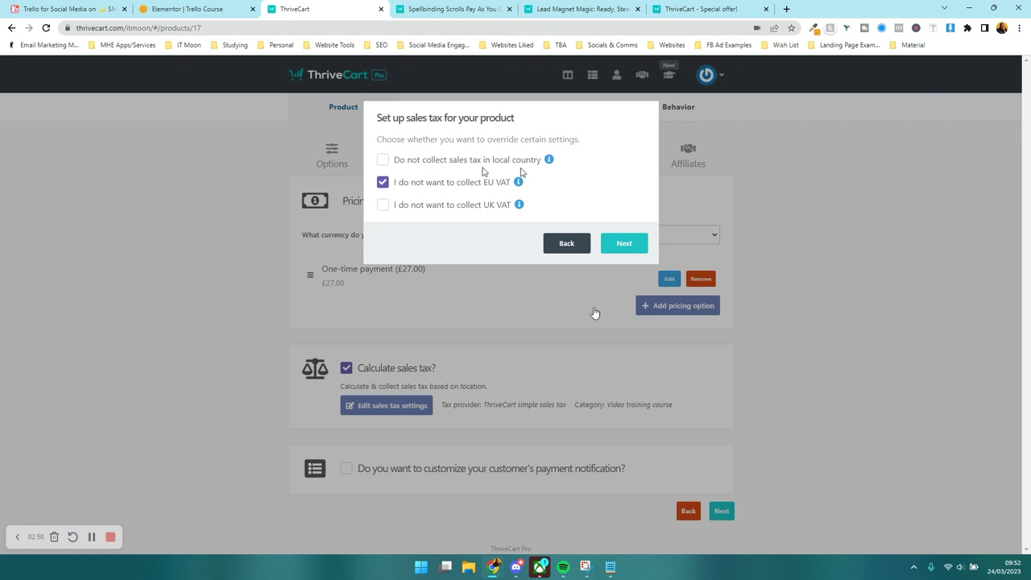
pyautogui.click(553, 163)
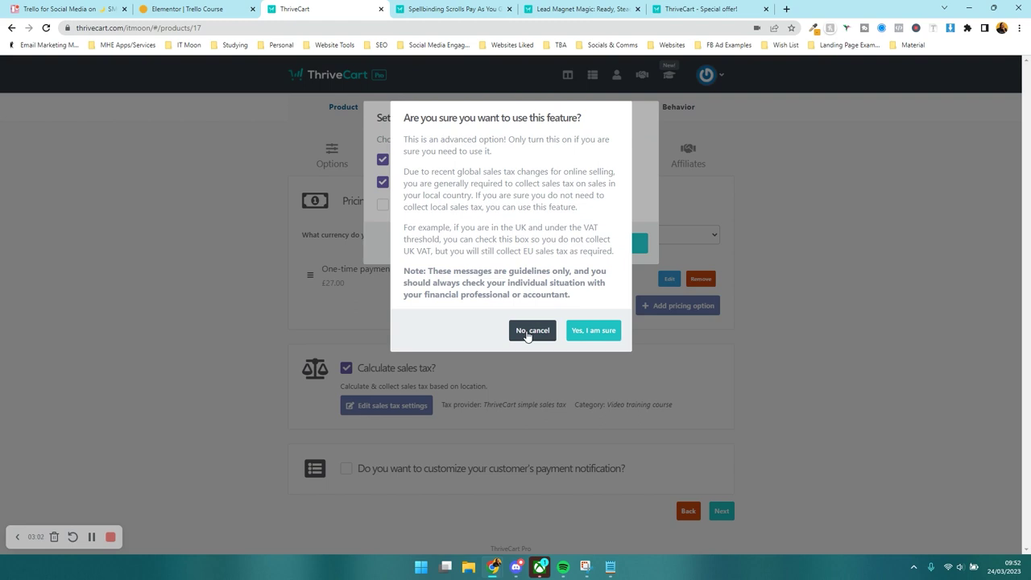
pyautogui.click(527, 332)
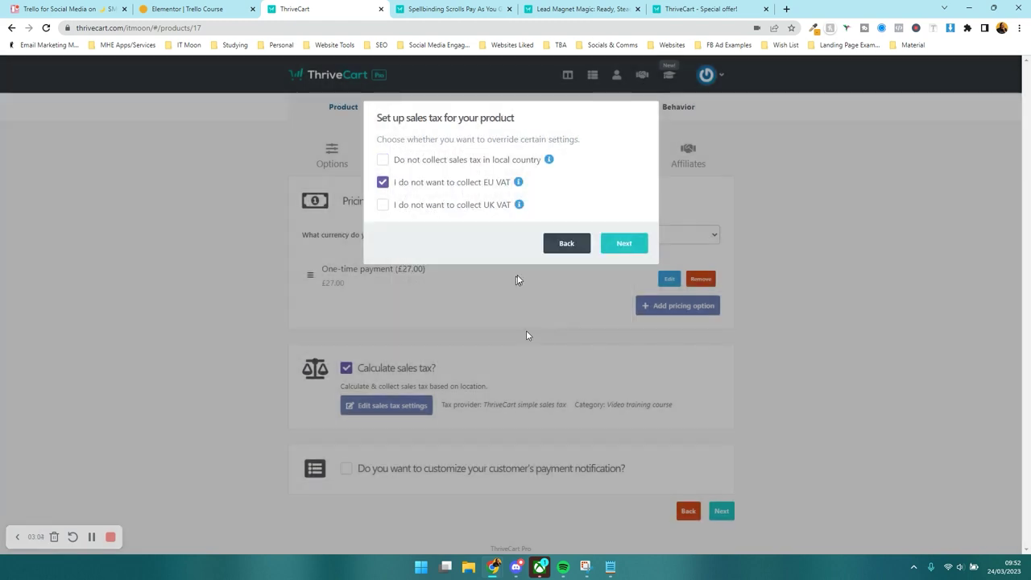
pyautogui.click(485, 161)
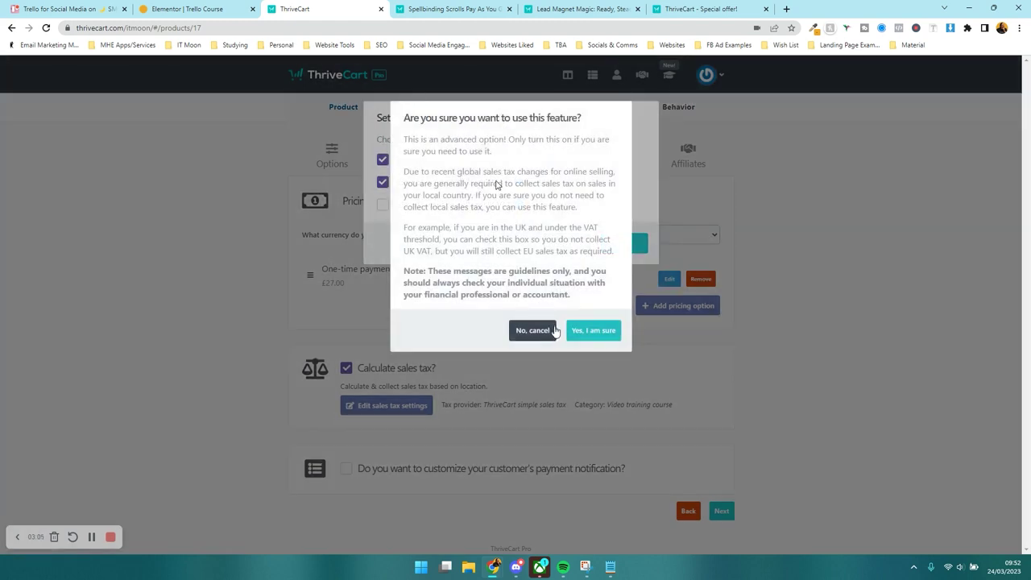
pyautogui.click(552, 331)
pyautogui.click(636, 244)
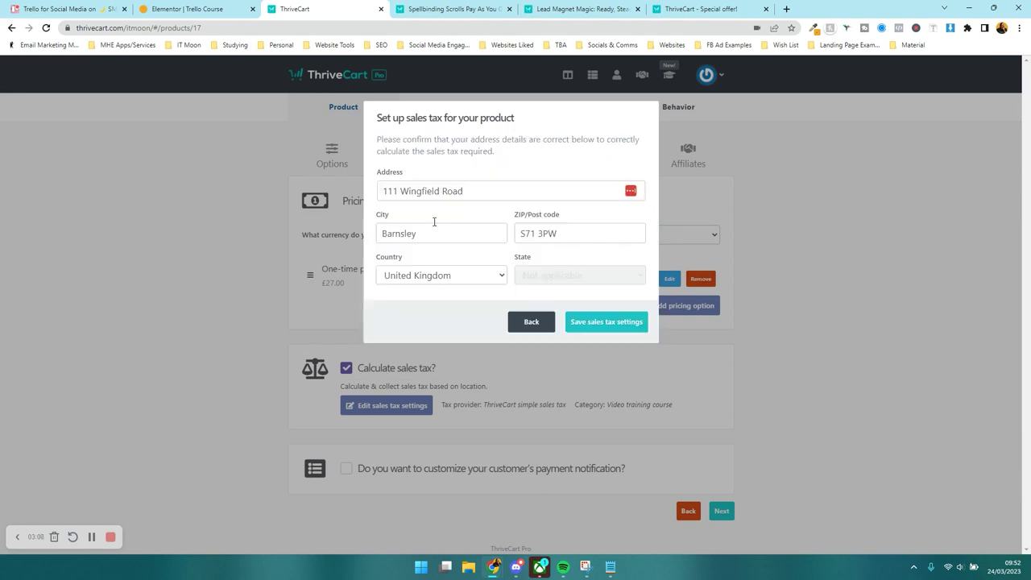
pyautogui.click(600, 321)
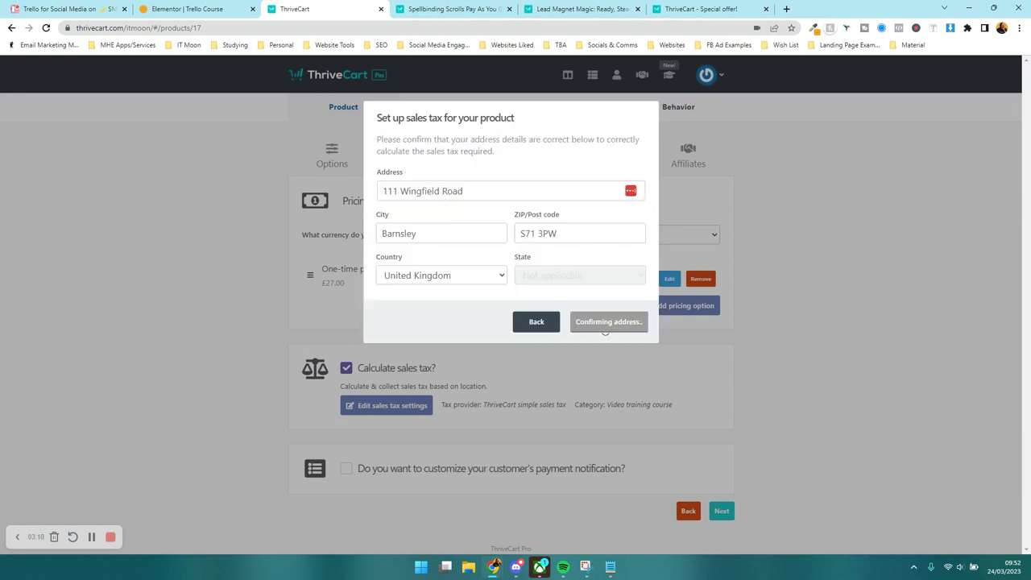
pyautogui.scroll(-1, 423, 376)
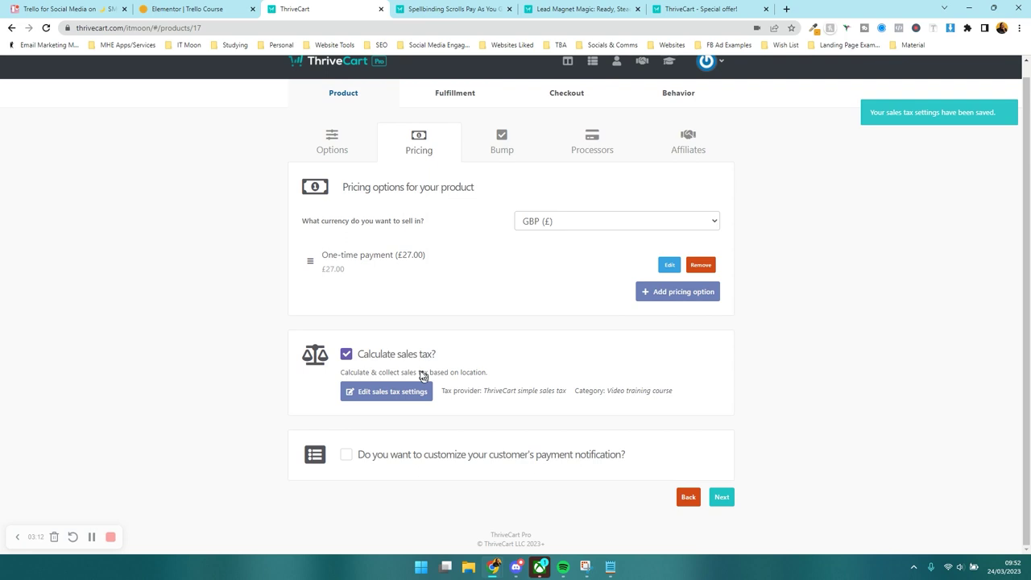
# - Enable a customized payment notification using the Detailed layout and open its editor
pyautogui.click(384, 460)
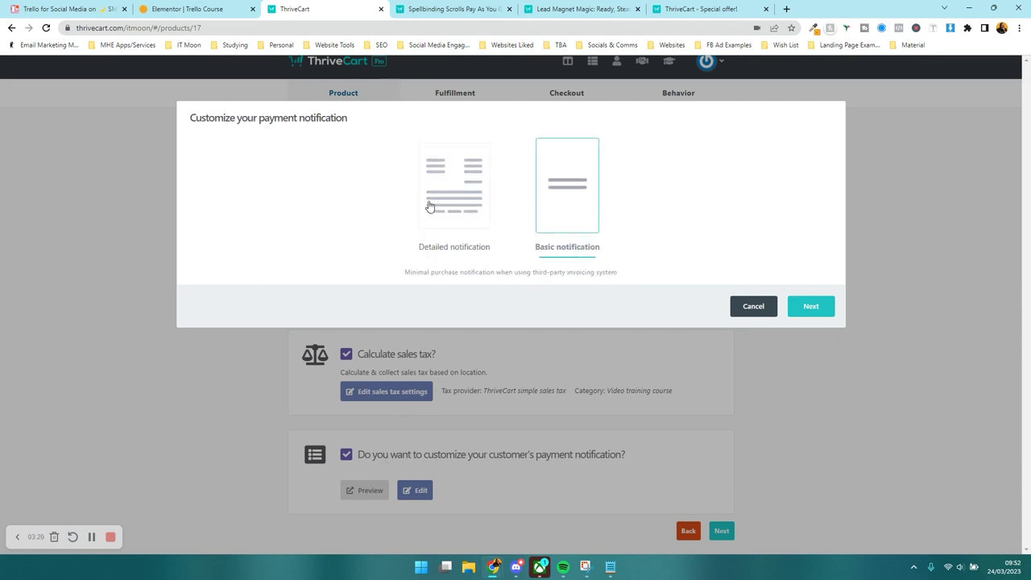
pyautogui.click(456, 202)
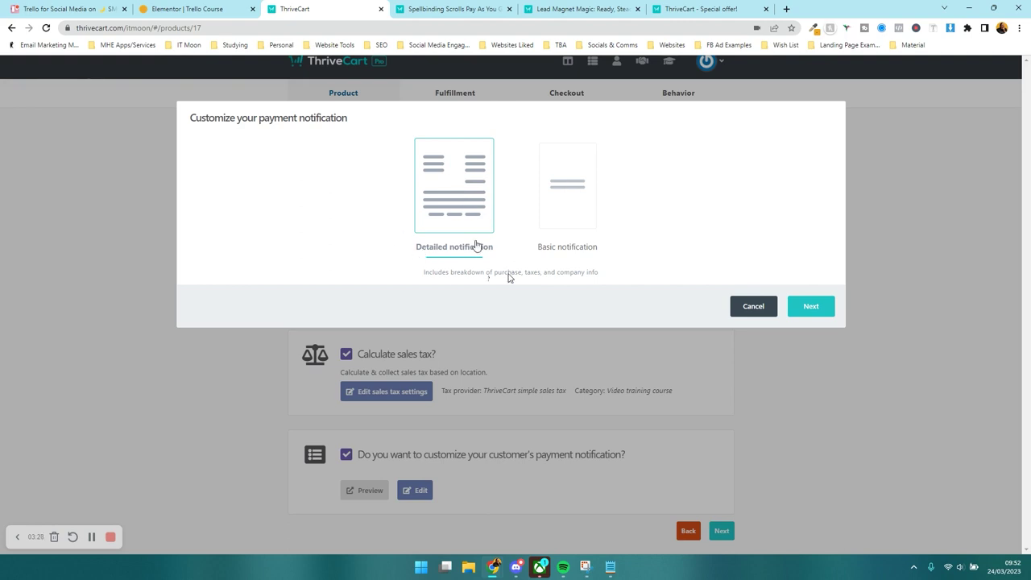
pyautogui.click(798, 310)
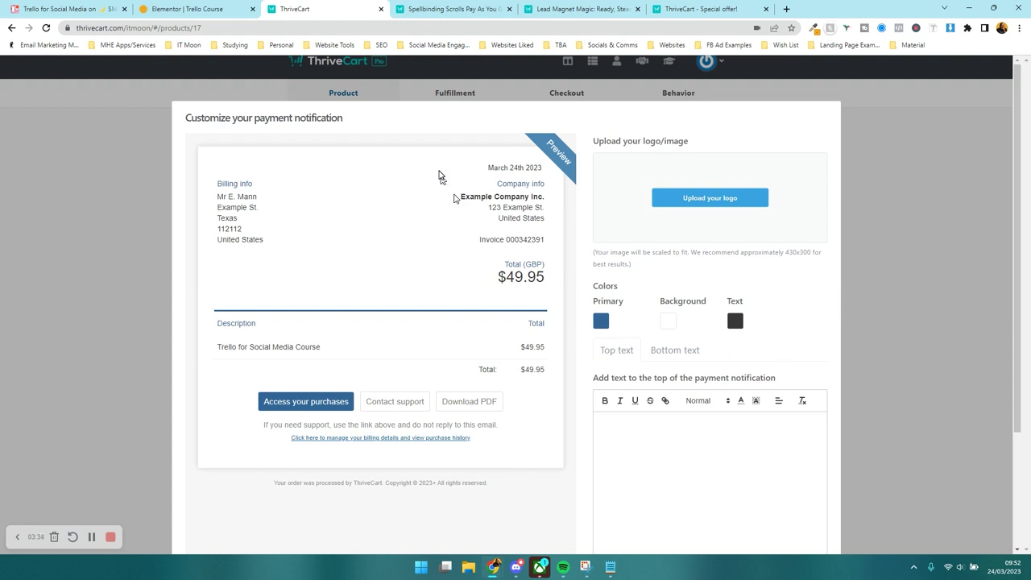
# - Upload LOGO 3 - Cropped from G: > Shared drives > IT Moon Ltd > Media & Branding > Logos > Logo
pyautogui.click(709, 197)
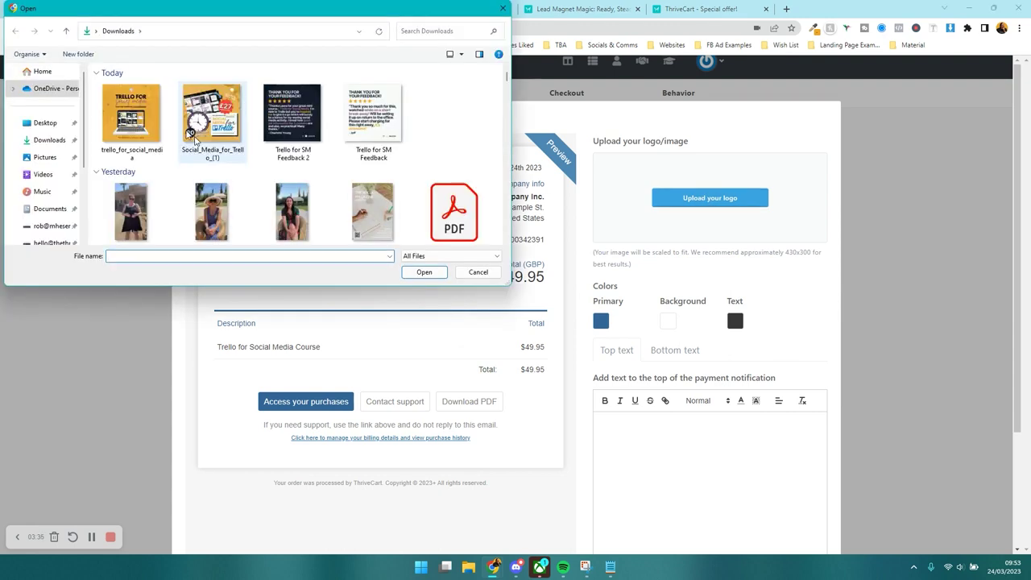
pyautogui.scroll(-2, 56, 160)
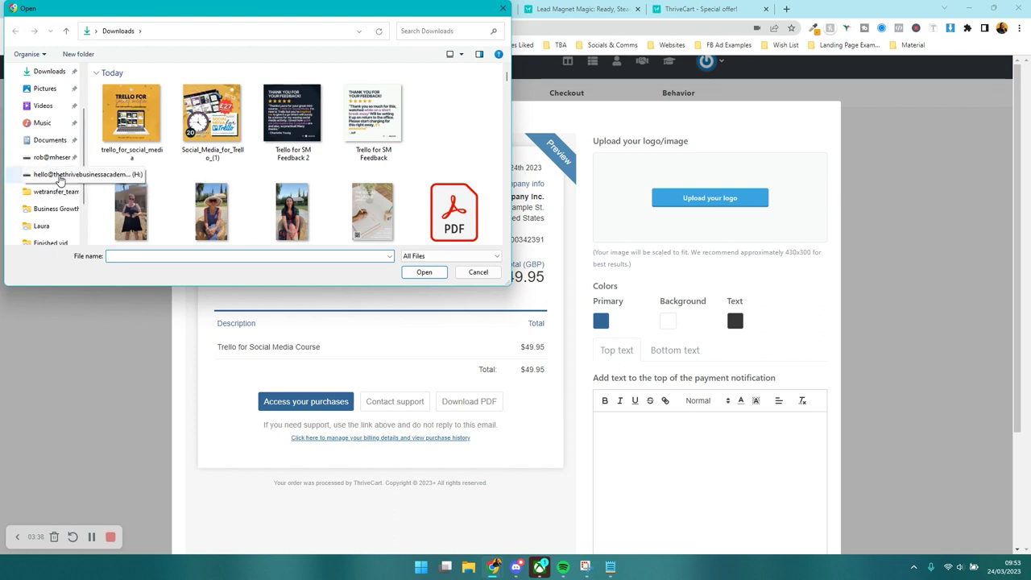
pyautogui.scroll(1, 57, 153)
pyautogui.scroll(-3, 56, 128)
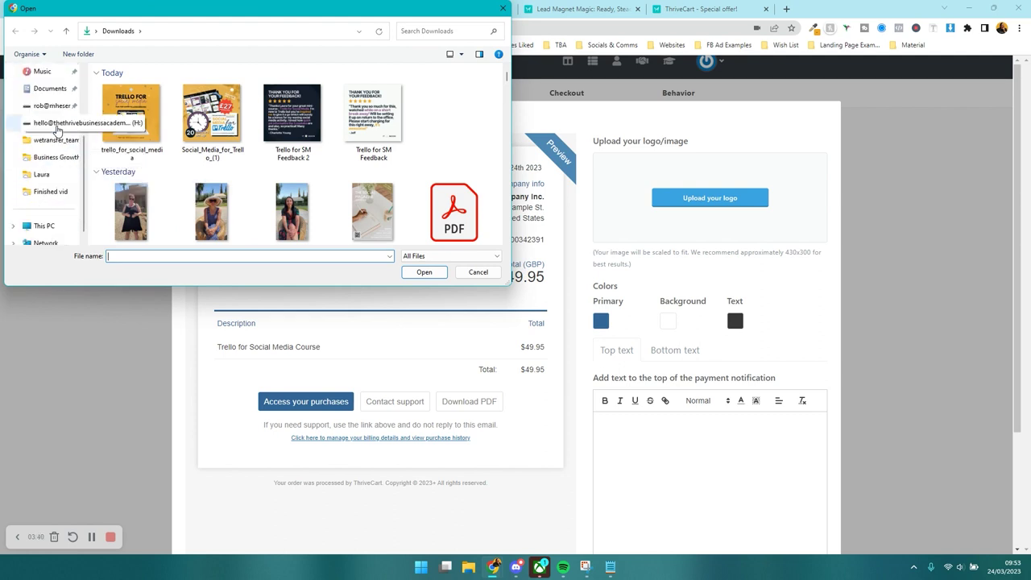
pyautogui.click(43, 209)
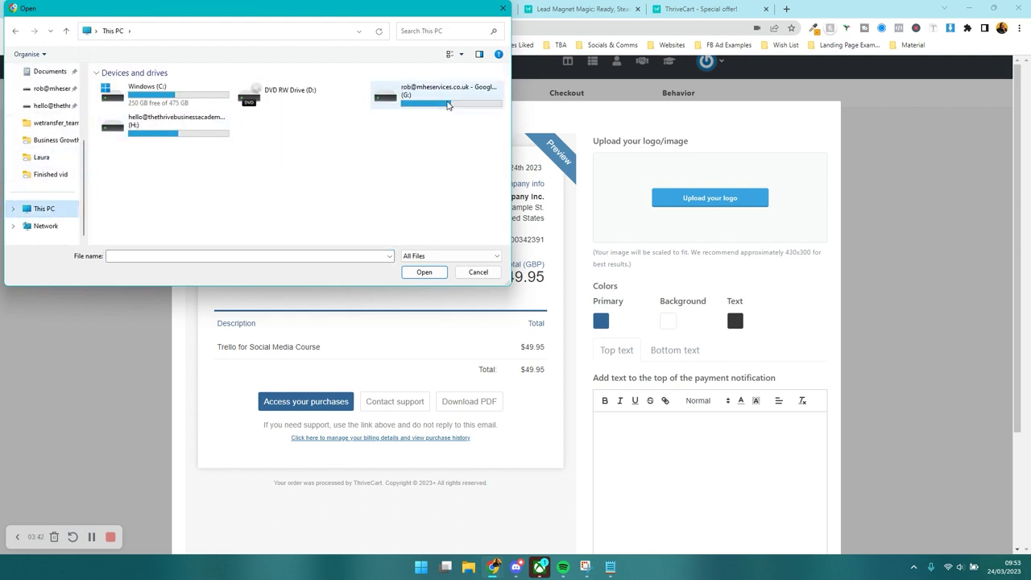
pyautogui.doubleClick(443, 99)
pyautogui.doubleClick(135, 125)
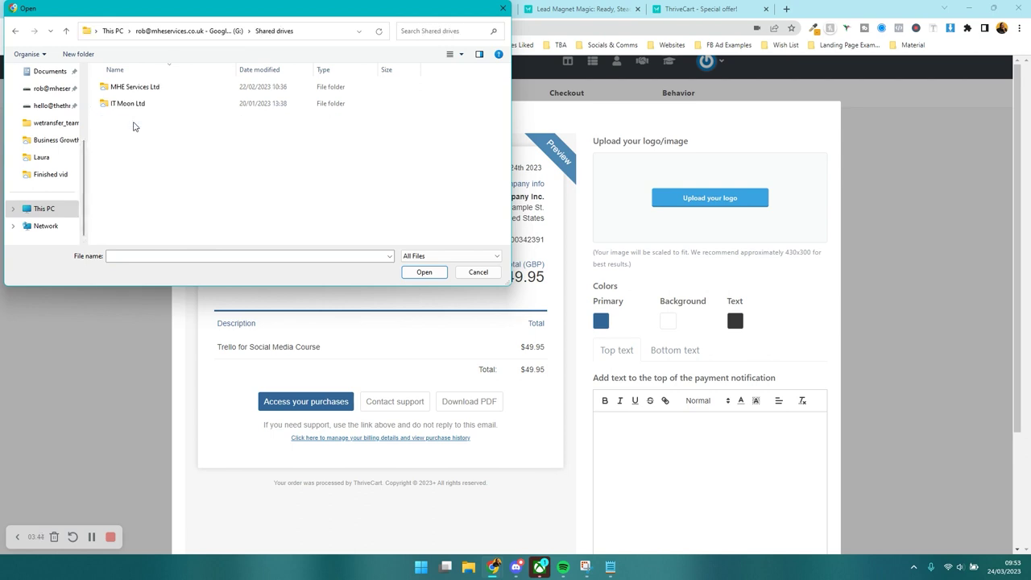
pyautogui.doubleClick(129, 104)
pyautogui.scroll(-2, 133, 149)
pyautogui.doubleClick(130, 203)
pyautogui.doubleClick(128, 154)
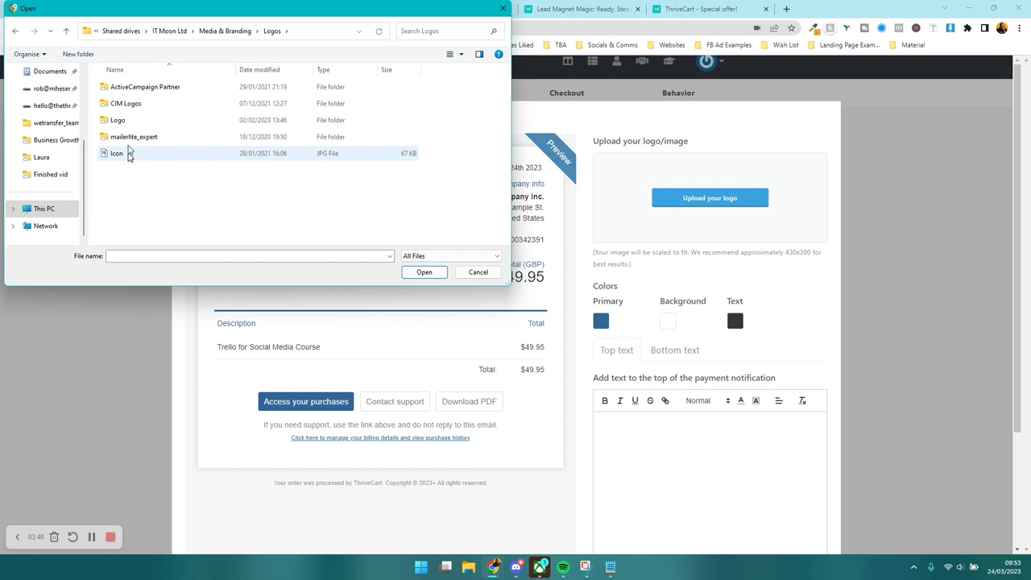
pyautogui.doubleClick(120, 121)
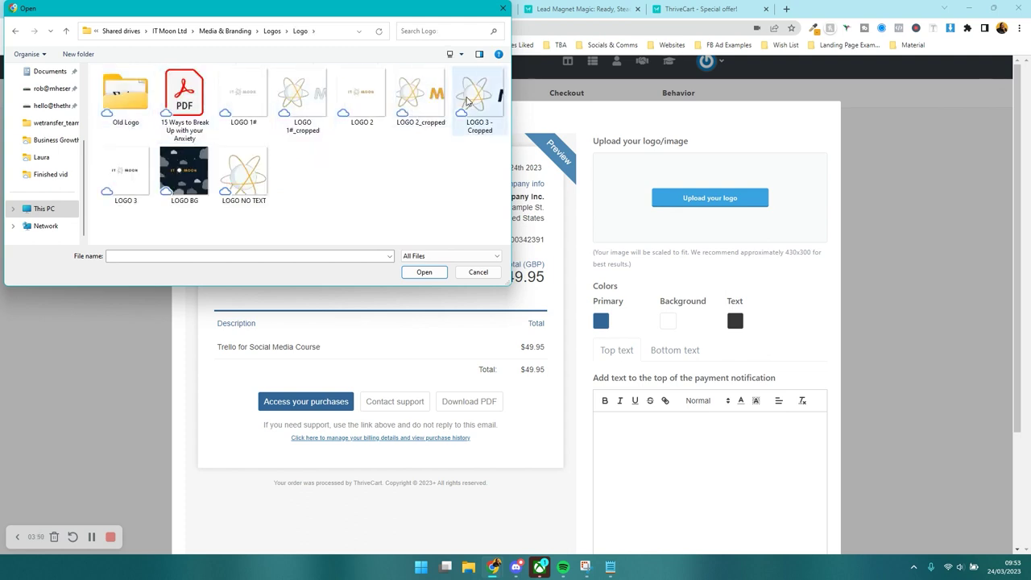
pyautogui.doubleClick(467, 100)
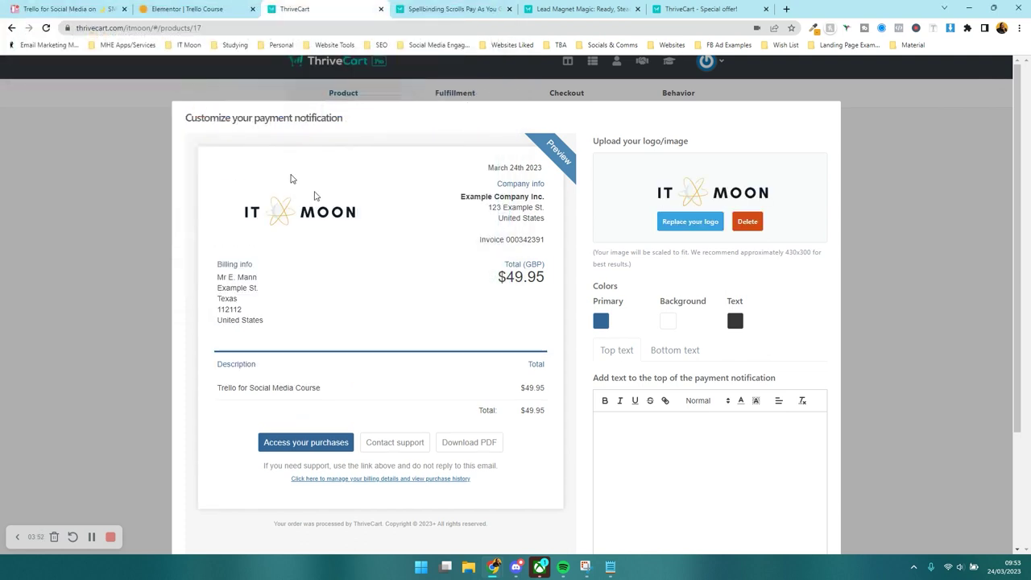
# - Set the notification's primary colour to #0C1A26 from clipboard history
pyautogui.click(602, 321)
pyautogui.click(599, 349)
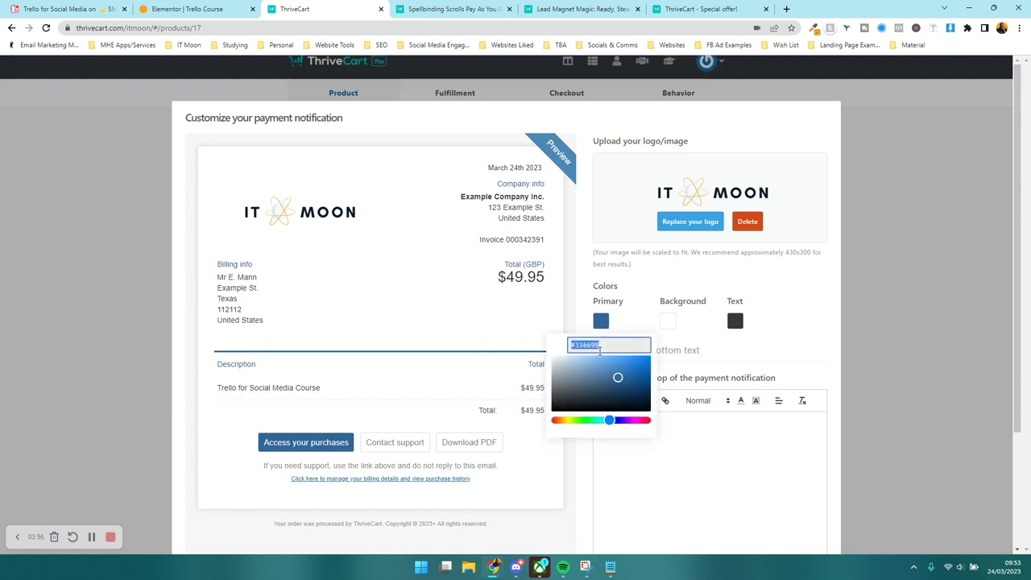
pyautogui.press('super+v')
pyautogui.click(608, 442)
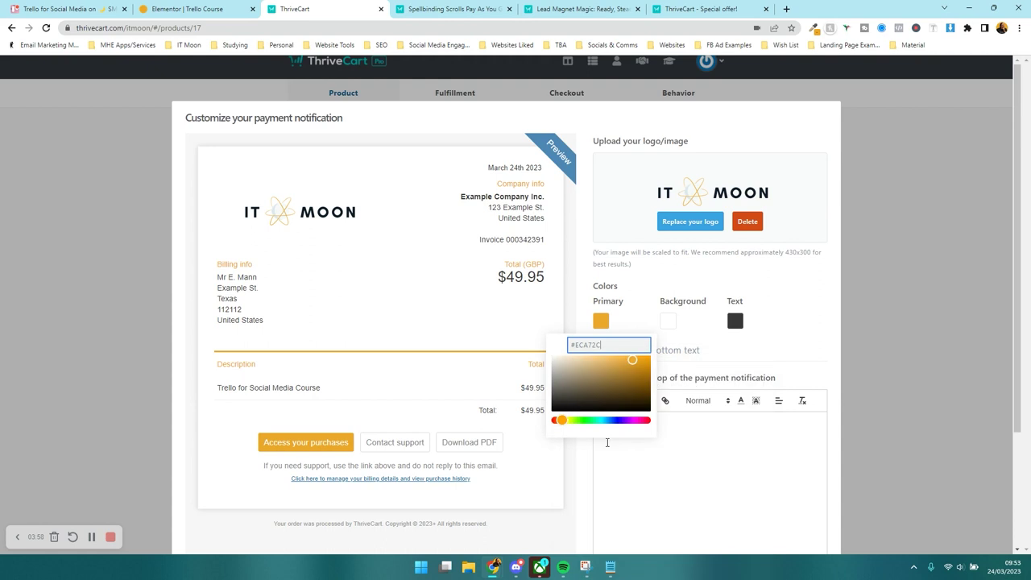
pyautogui.hotkey('ctrl', 'a')
pyautogui.press('super+v')
pyautogui.press('Escape')
pyautogui.press('super+v')
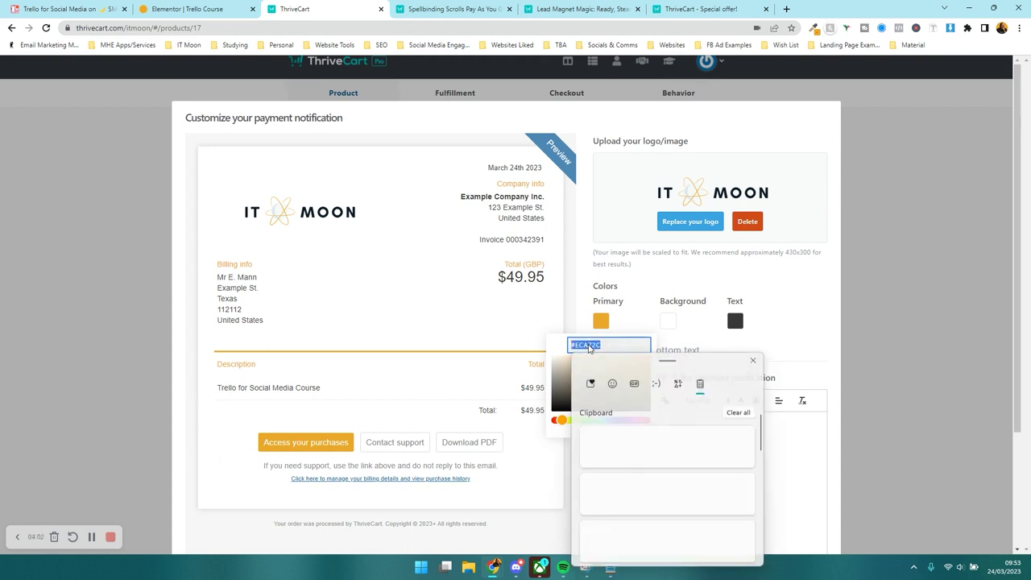
pyautogui.scroll(-2, 615, 446)
pyautogui.scroll(-1, 622, 523)
pyautogui.click(622, 523)
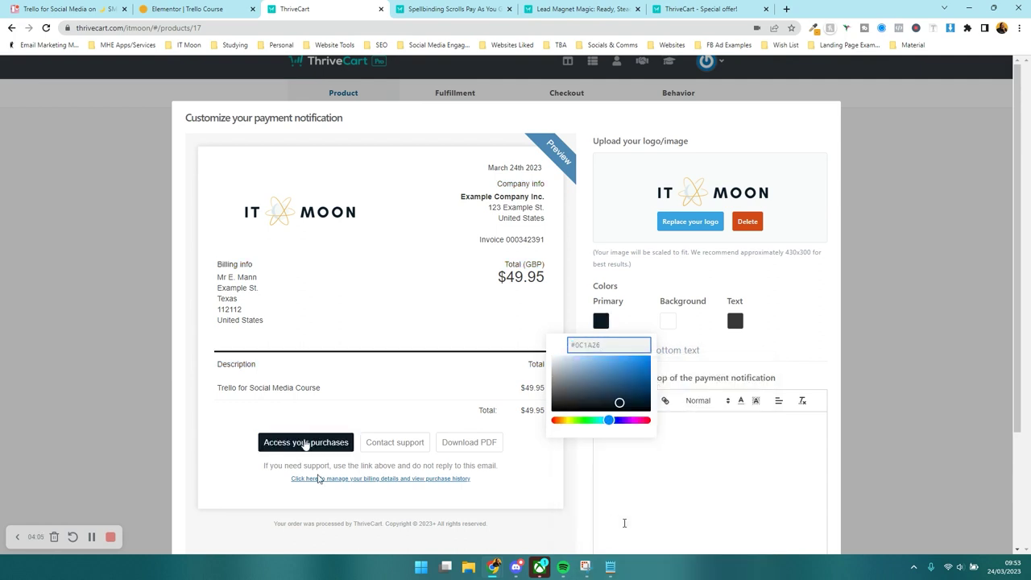
pyautogui.click(715, 287)
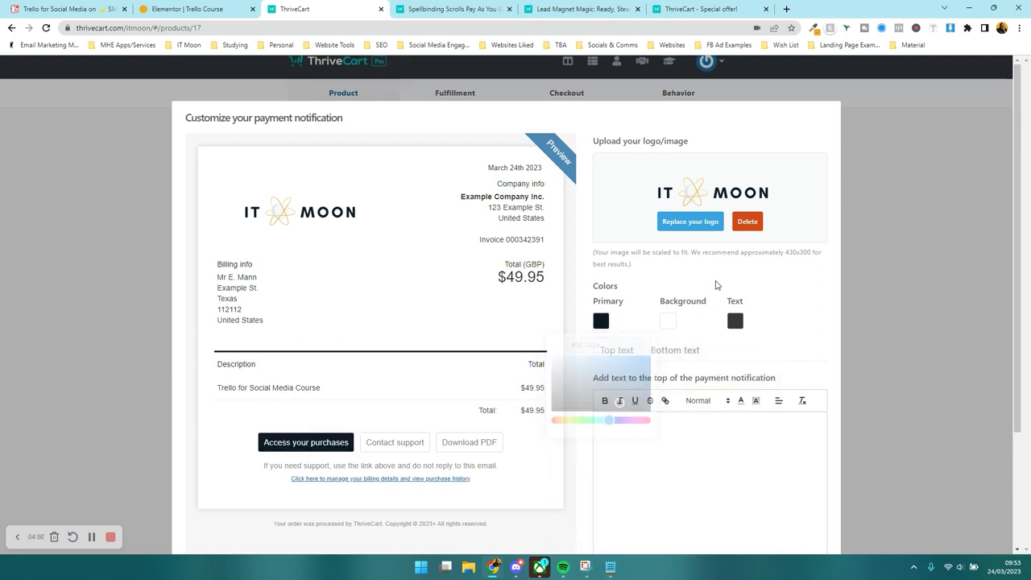
# - Set the notification's background colour to #F9F8FA
pyautogui.click(667, 322)
pyautogui.click(660, 345)
pyautogui.press('super+v')
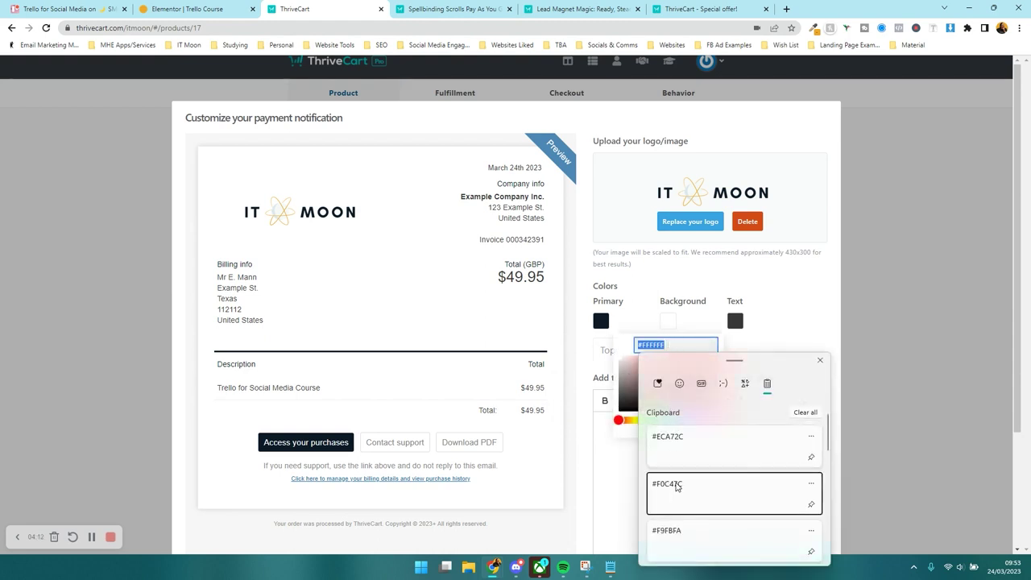
pyautogui.click(676, 485)
pyautogui.click(661, 344)
pyautogui.press('super+v')
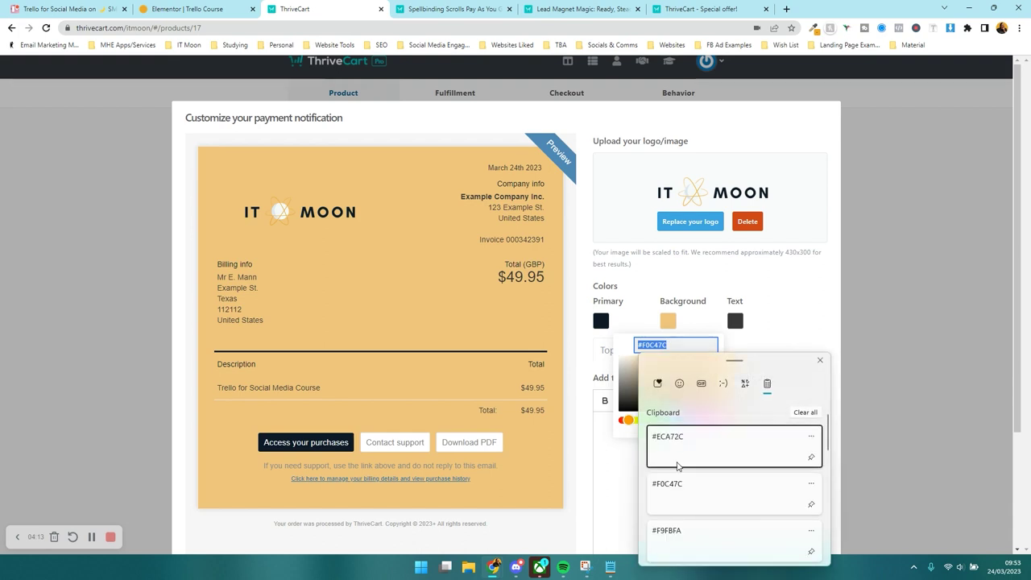
pyautogui.click(685, 532)
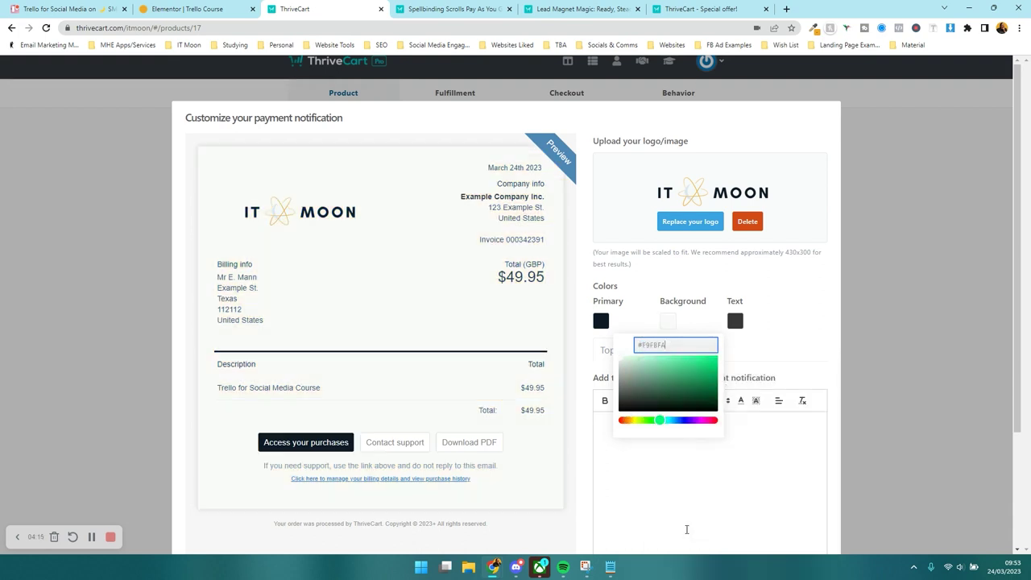
pyautogui.click(810, 344)
# - Set the notification's text colour to #0C1A26
pyautogui.click(734, 320)
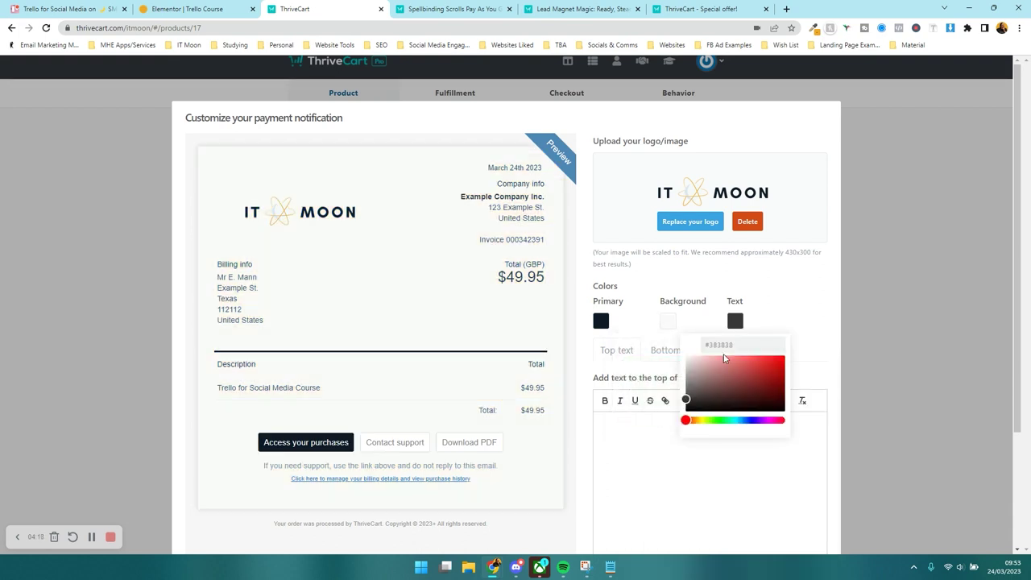
pyautogui.click(800, 323)
pyautogui.click(734, 321)
pyautogui.click(719, 355)
pyautogui.click(725, 345)
pyautogui.press('super+v')
pyautogui.press('Down')
pyautogui.press('Down')
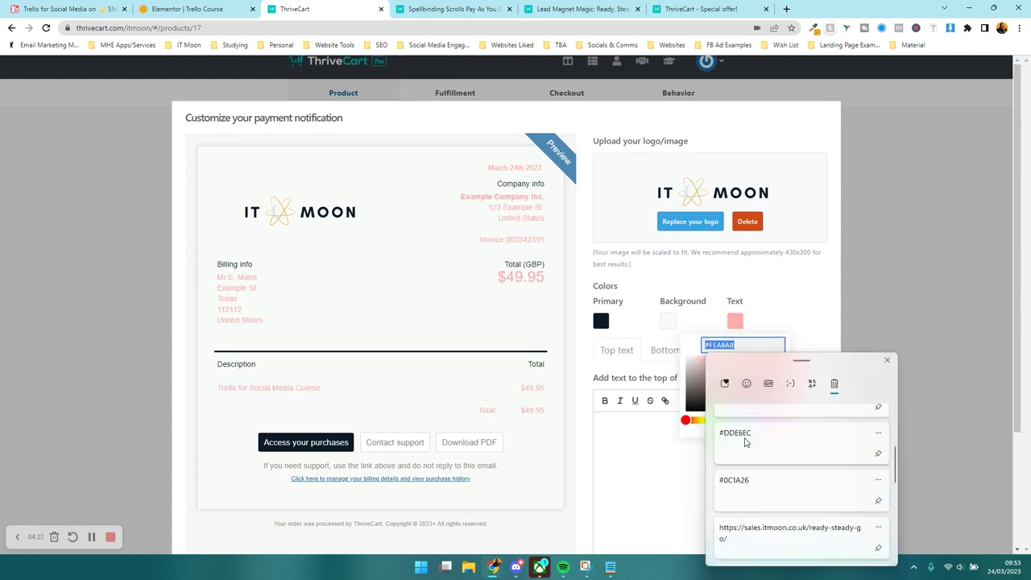
pyautogui.press('Return')
pyautogui.click(776, 289)
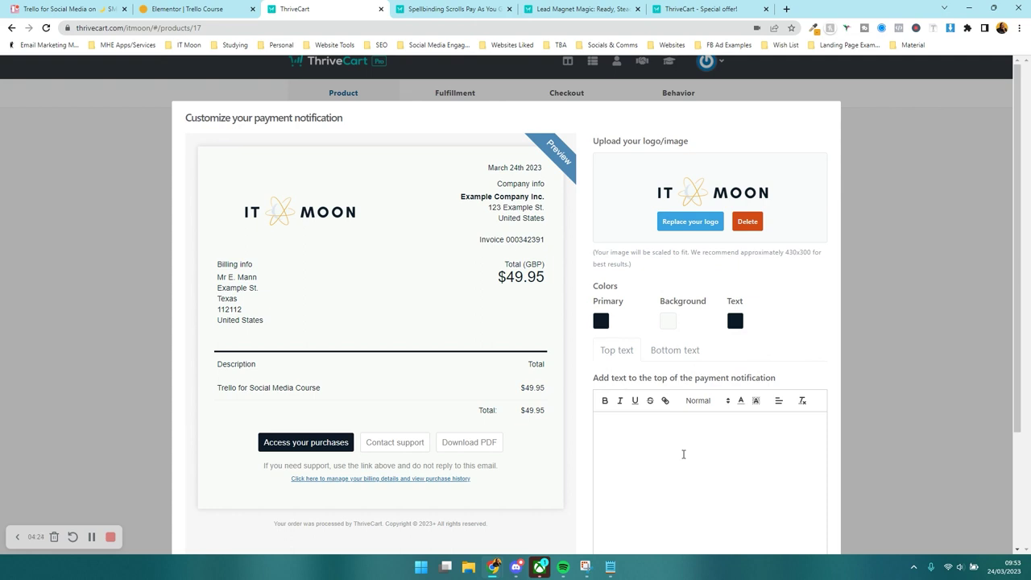
# - Replace the top text with 'Thank you for your purchase'
pyautogui.write('rtrtrtrtr')
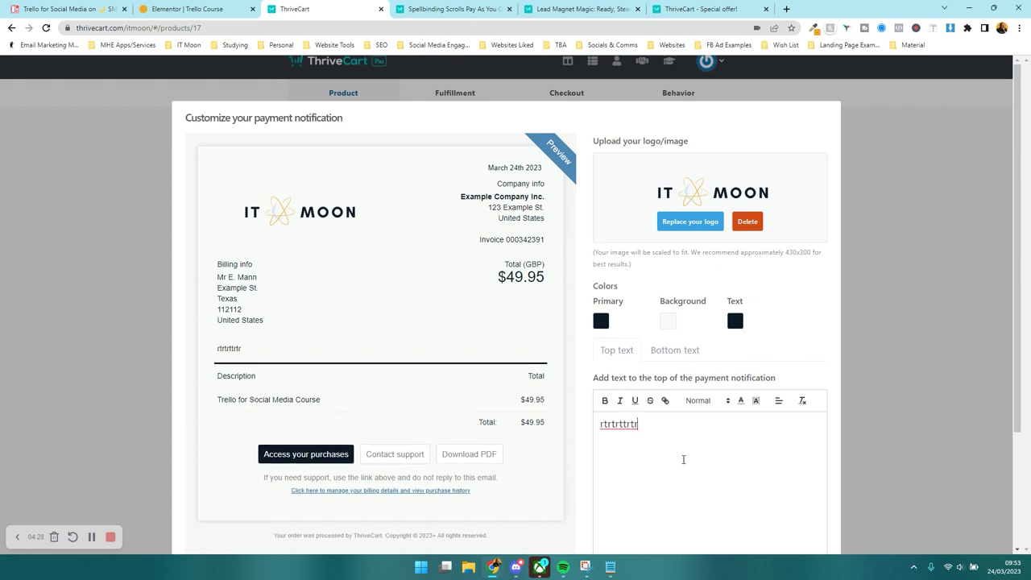
pyautogui.hotkey('ctrl', 'a')
pyautogui.press('BackSpace')
pyautogui.write('Thank you for your purc')
pyautogui.scroll(-1, 683, 459)
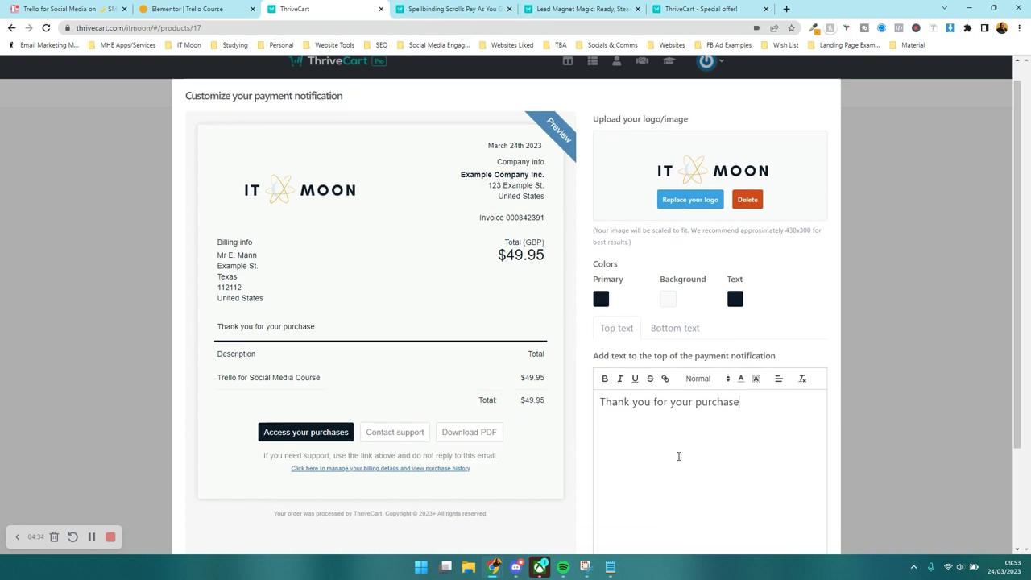
# - Enter the bottom text 'This is your tax invoice' and save the notification
pyautogui.click(687, 306)
pyautogui.write('tt')
pyautogui.write('This is your TA')
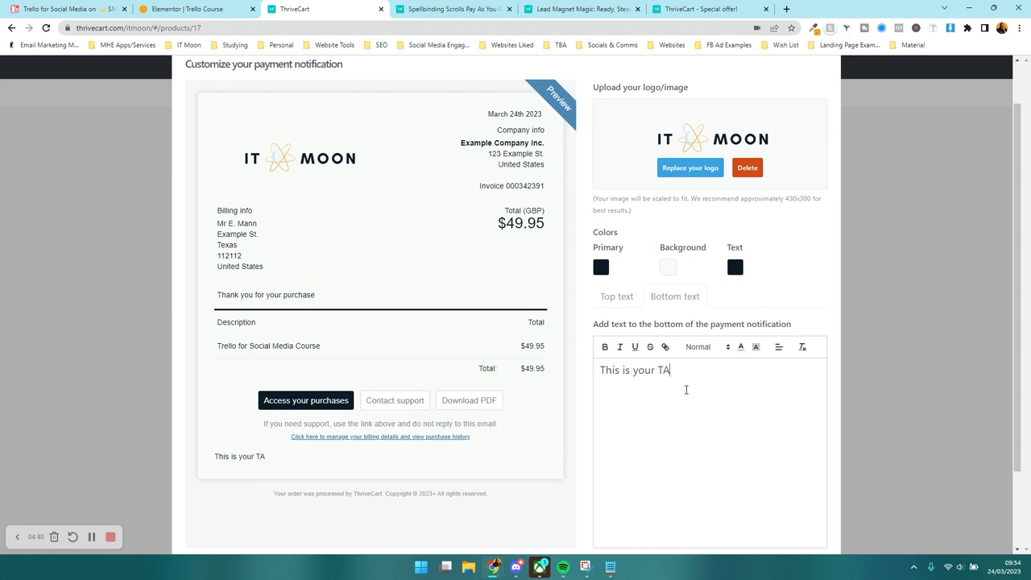
pyautogui.press('BackSpace')
pyautogui.scroll(-1, 687, 389)
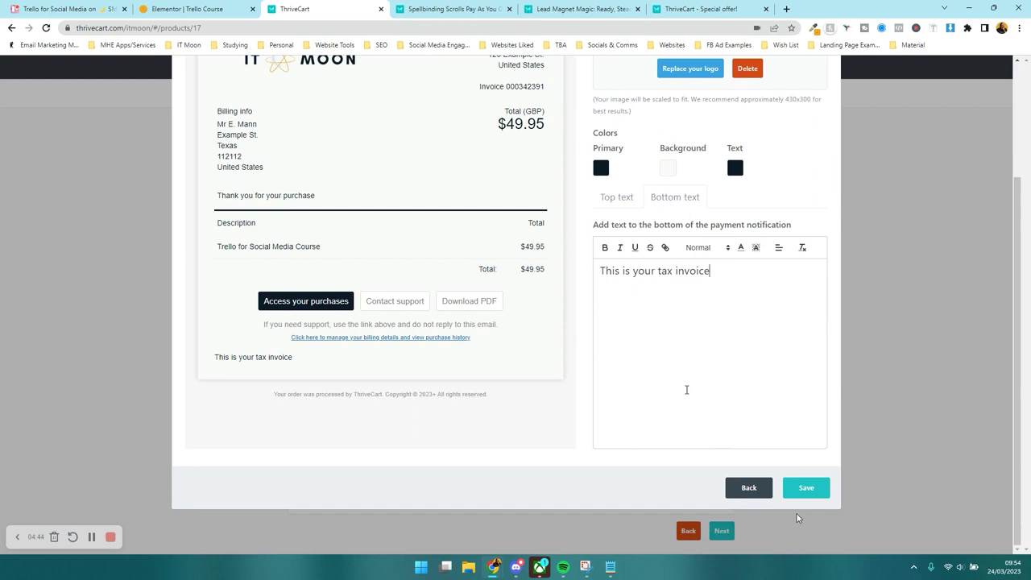
pyautogui.click(811, 490)
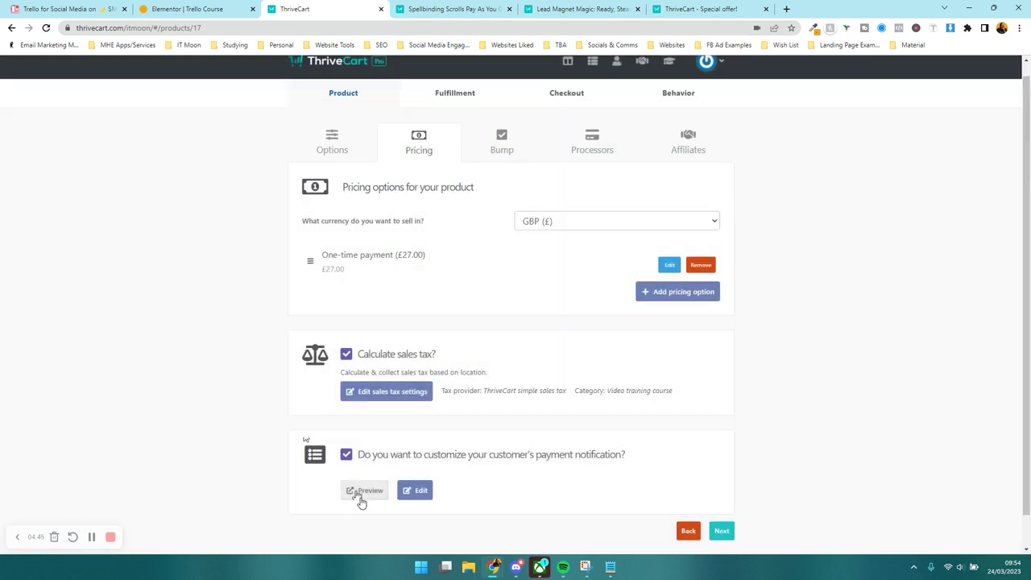
pyautogui.click(363, 493)
pyautogui.scroll(-1, 555, 198)
pyautogui.scroll(1, 555, 198)
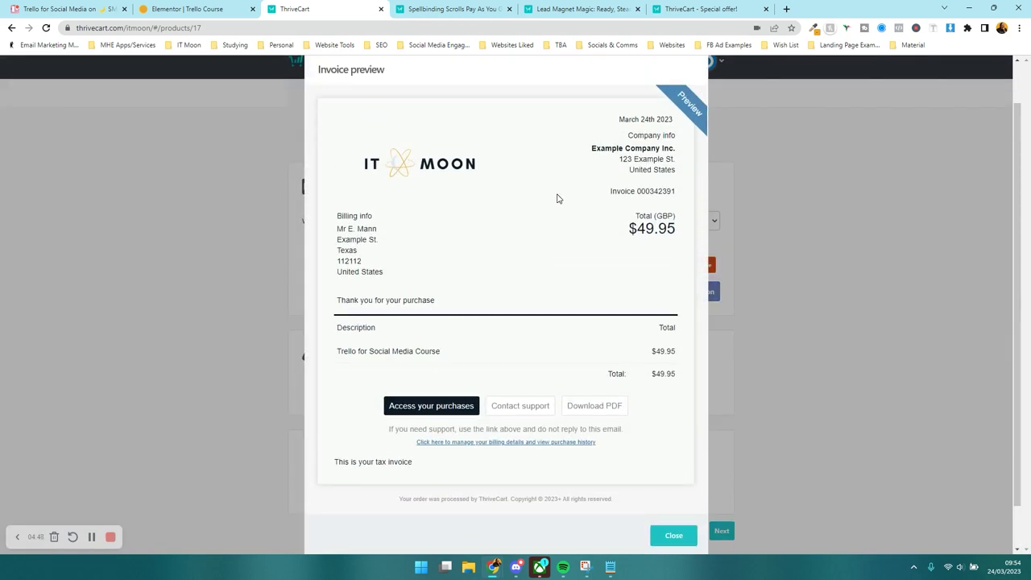
pyautogui.scroll(-1, 587, 307)
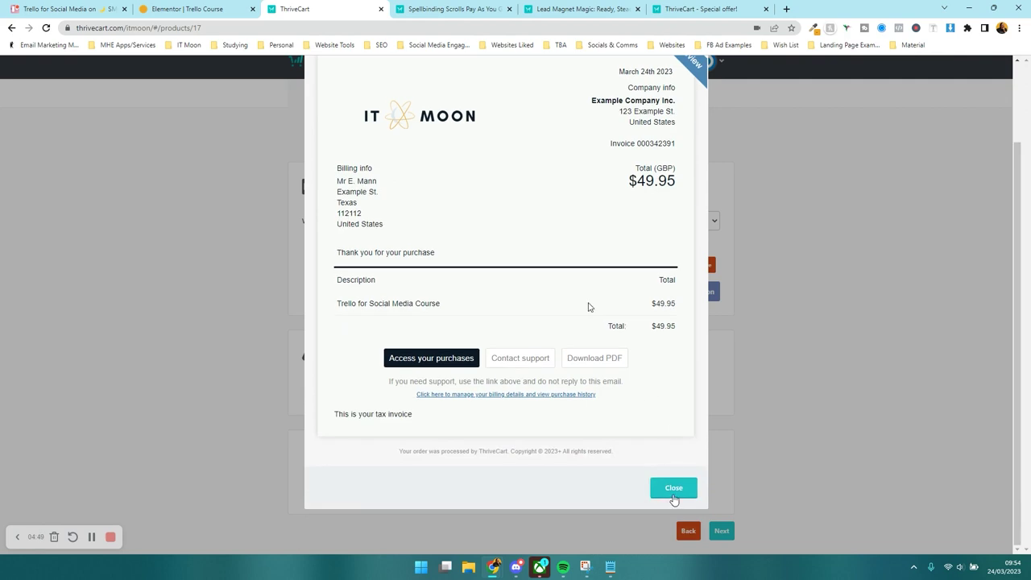
pyautogui.click(673, 499)
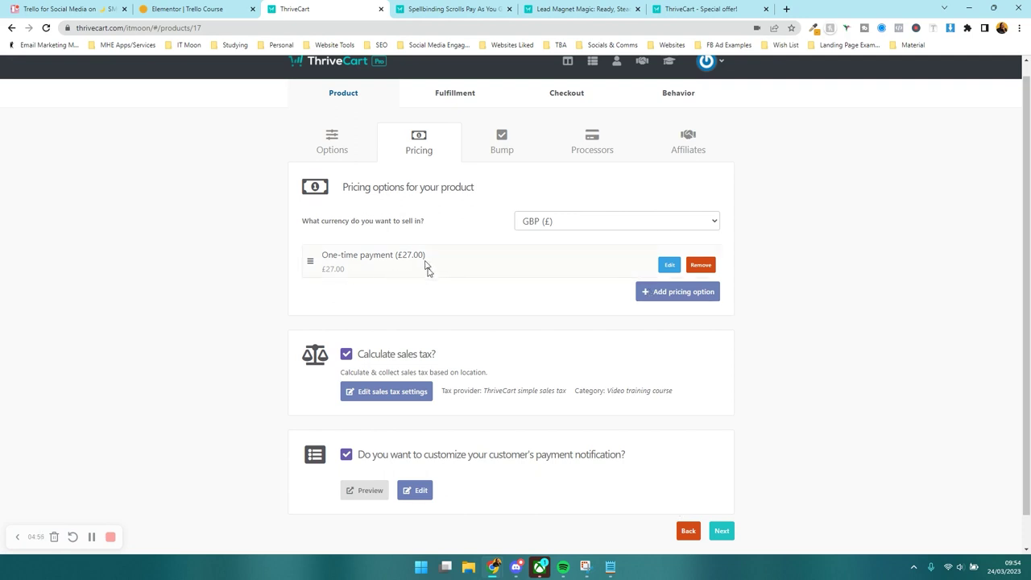
# - Preview the Spellbinding Scrolls example checkout, trying its different carousel pricing options
pyautogui.click(439, 8)
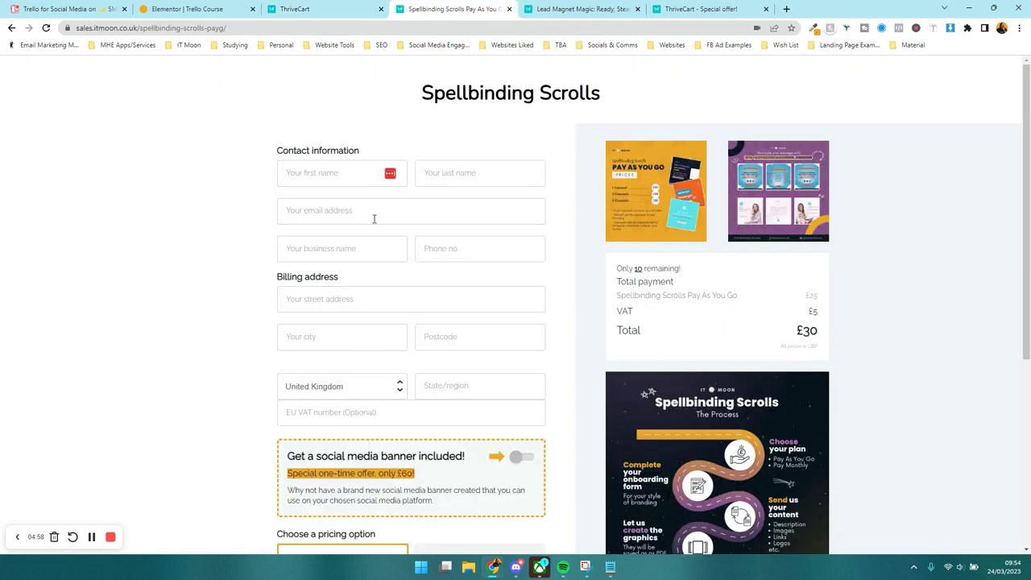
pyautogui.scroll(-4, 486, 242)
pyautogui.click(360, 279)
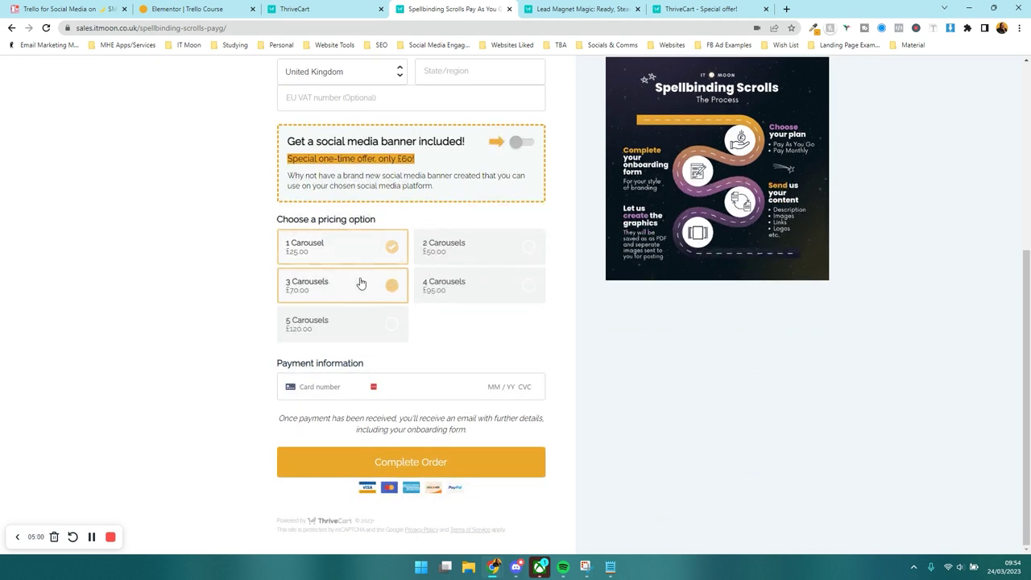
pyautogui.click(373, 323)
pyautogui.click(446, 301)
pyautogui.click(448, 256)
pyautogui.click(358, 250)
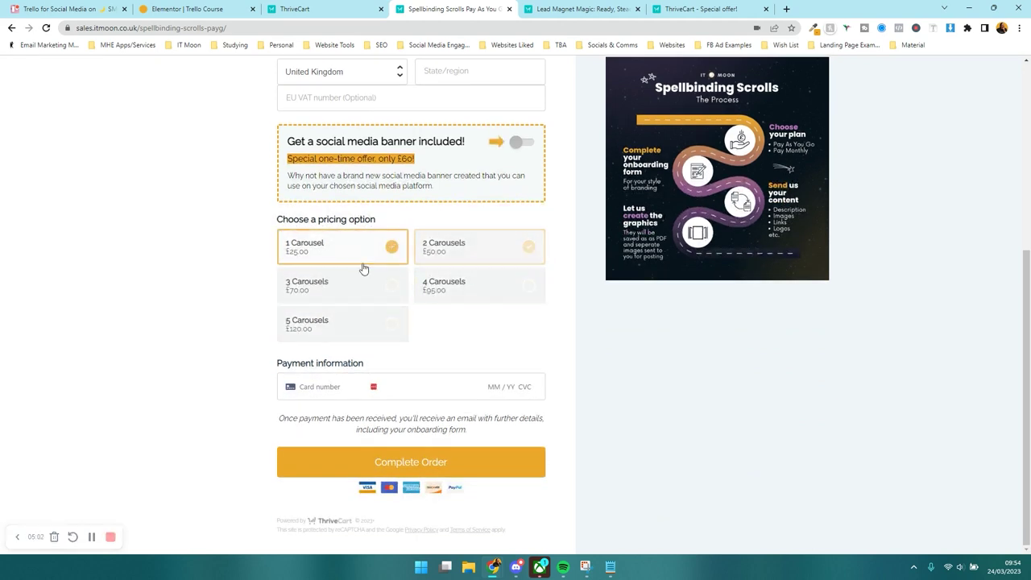
pyautogui.click(363, 287)
pyautogui.click(362, 324)
pyautogui.click(472, 282)
pyautogui.click(451, 249)
pyautogui.click(355, 245)
pyautogui.click(357, 292)
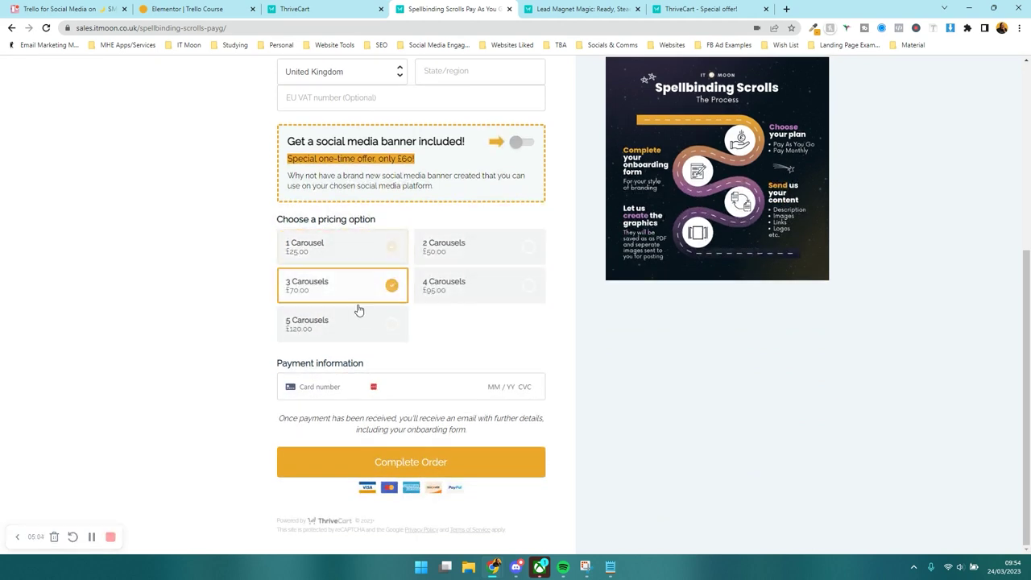
pyautogui.click(360, 318)
pyautogui.click(462, 286)
pyautogui.click(327, 254)
pyautogui.click(359, 287)
pyautogui.click(372, 322)
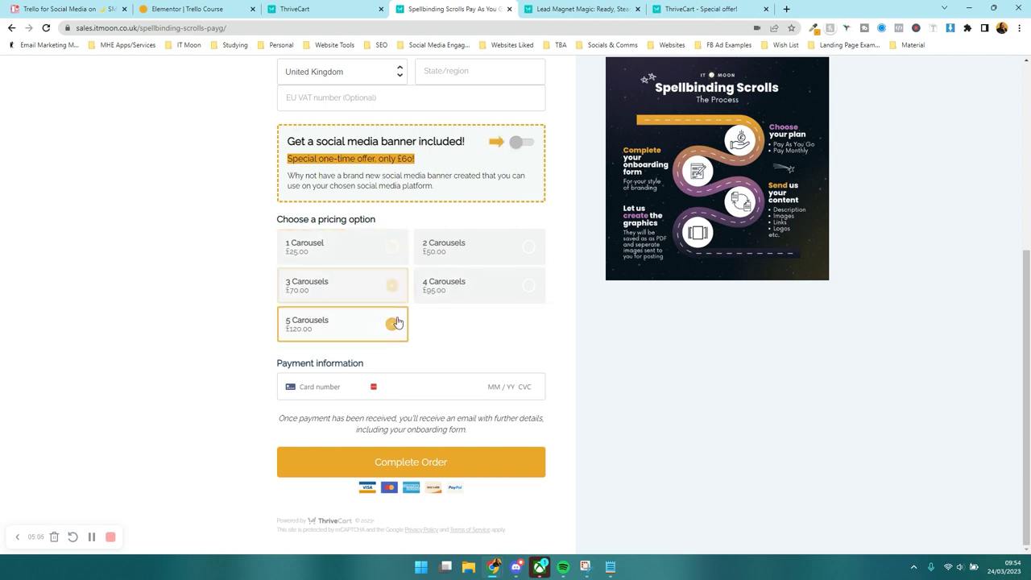
# - Try 5 Carousels, settle back on 1 Carousel, then advance ThriveCart from pricing to Bump
pyautogui.click(451, 278)
pyautogui.click(449, 250)
pyautogui.click(344, 255)
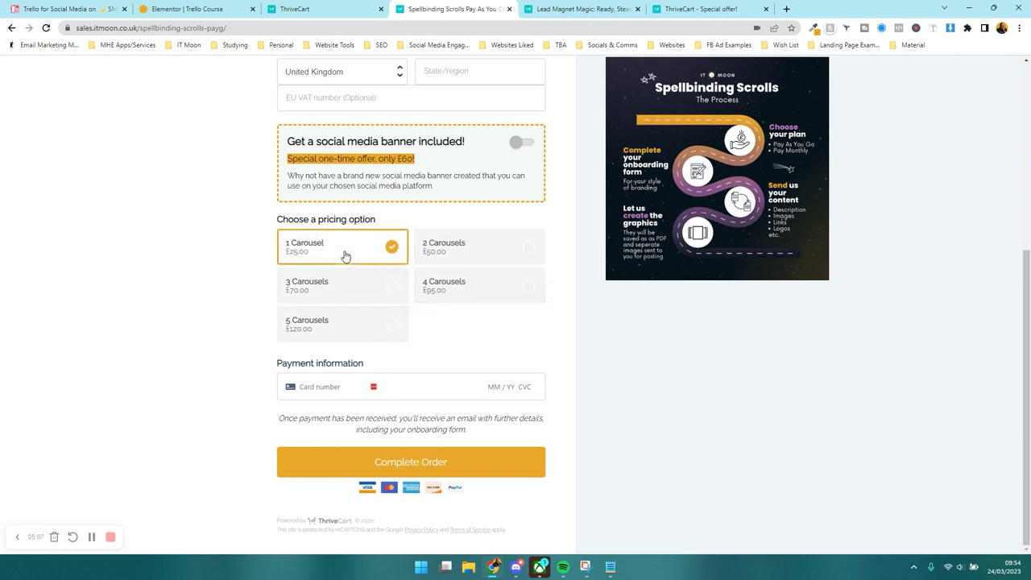
pyautogui.click(294, 9)
pyautogui.click(725, 533)
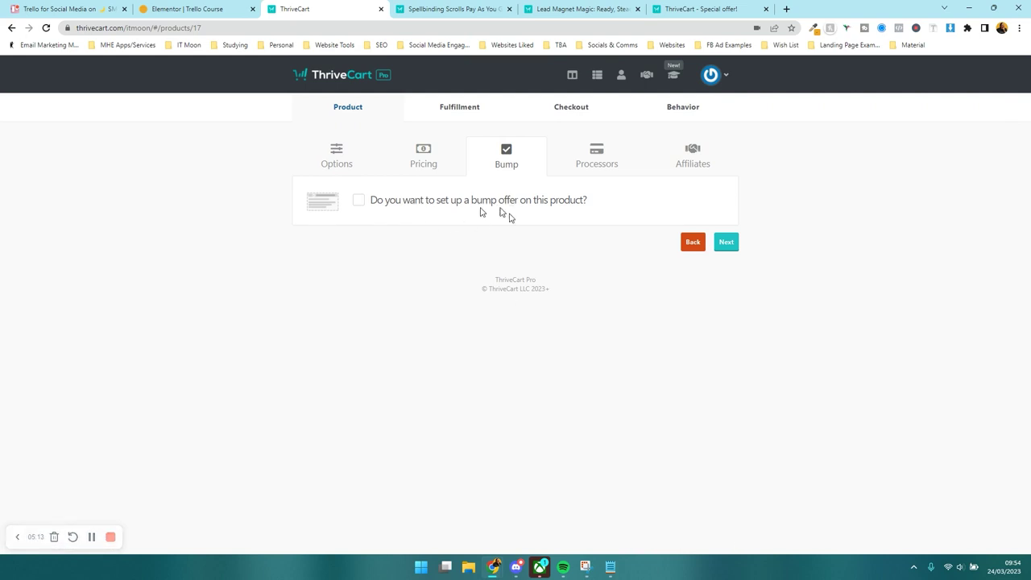
pyautogui.click(455, 9)
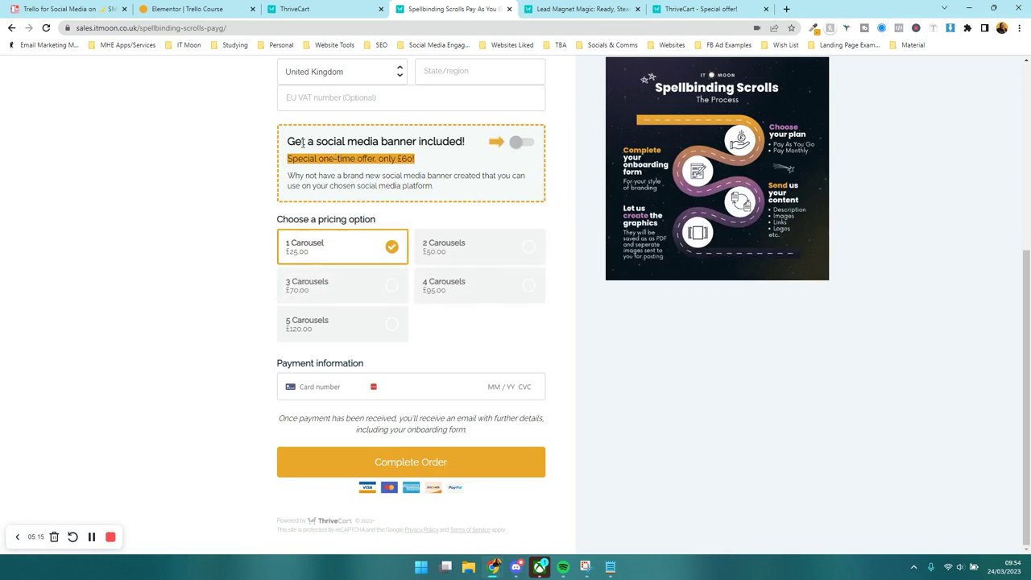
pyautogui.moveTo(296, 142); pyautogui.dragTo(465, 141)
pyautogui.click(519, 143)
pyautogui.click(523, 142)
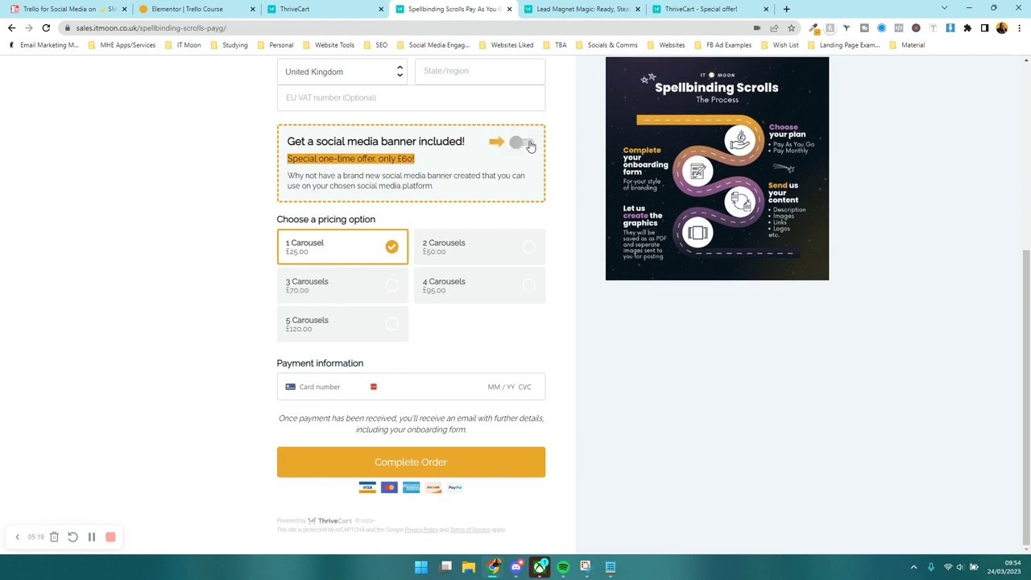
pyautogui.click(582, 9)
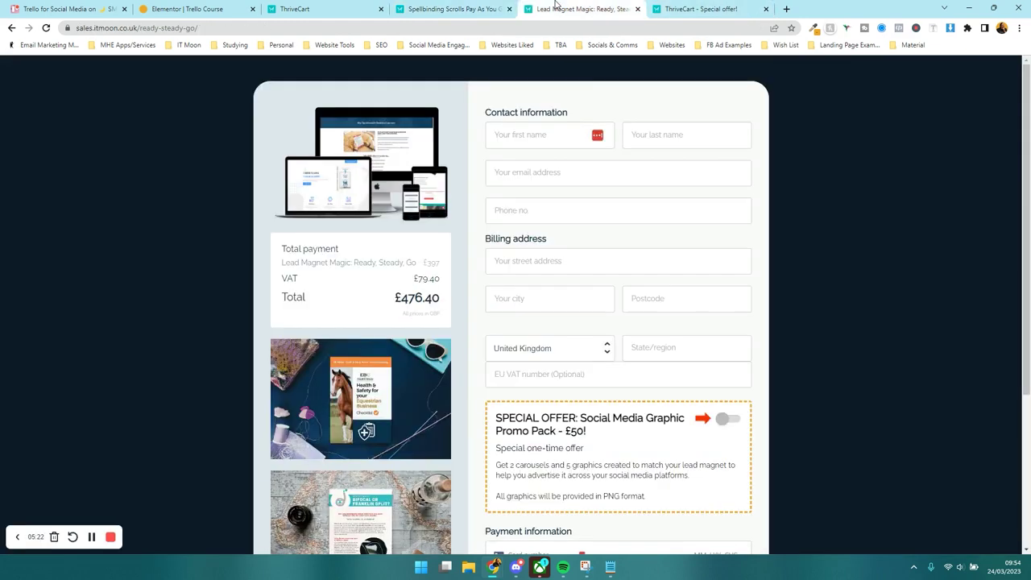
pyautogui.scroll(-3, 583, 104)
pyautogui.moveTo(495, 214); pyautogui.dragTo(697, 232)
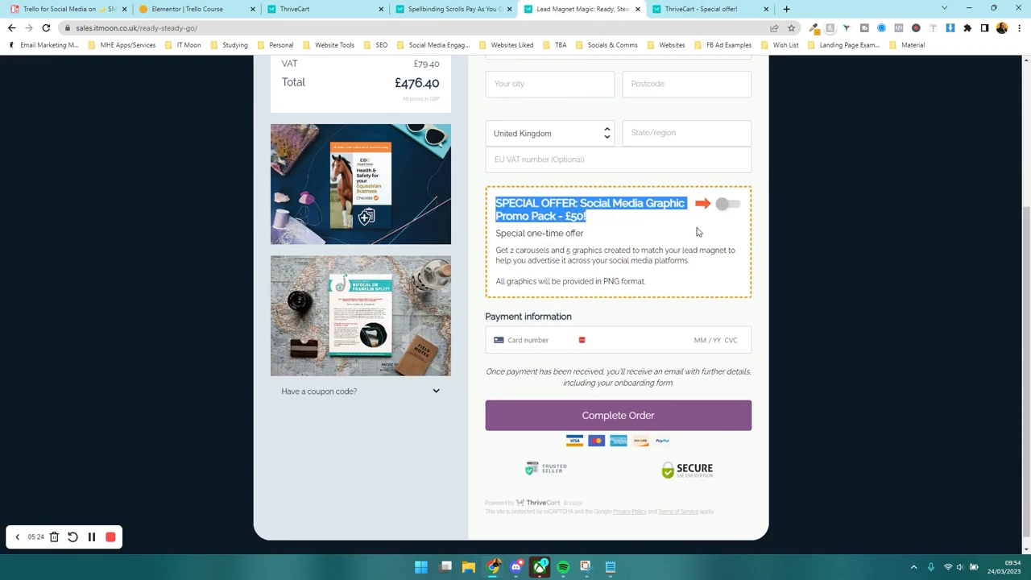
pyautogui.click(687, 238)
pyautogui.click(728, 208)
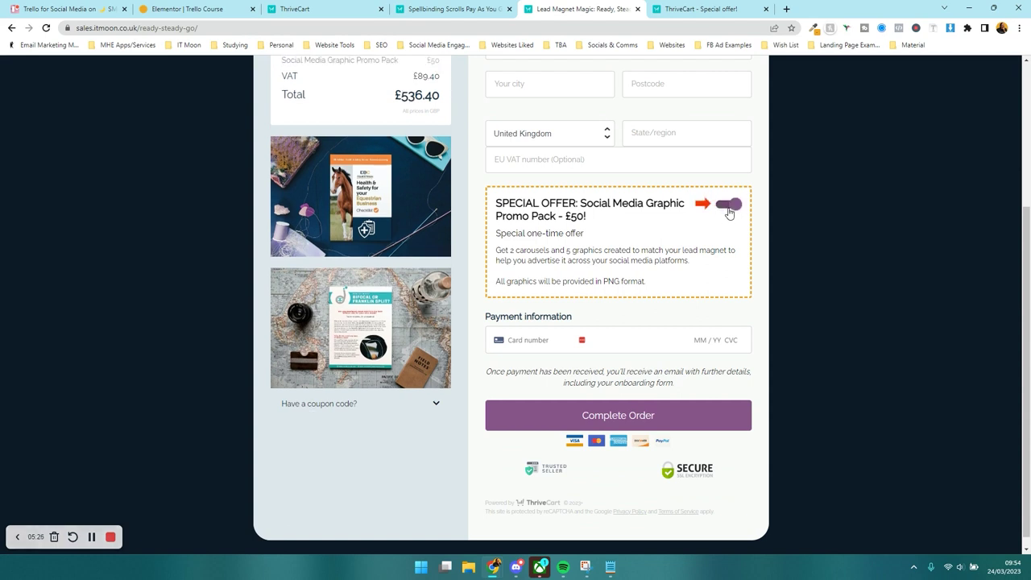
pyautogui.click(728, 208)
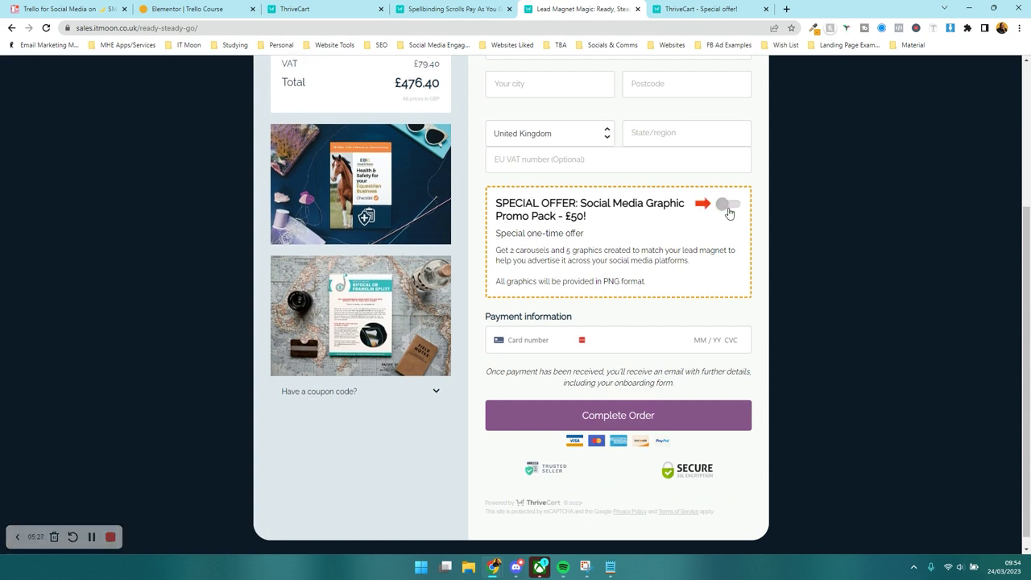
pyautogui.click(322, 9)
pyautogui.click(393, 203)
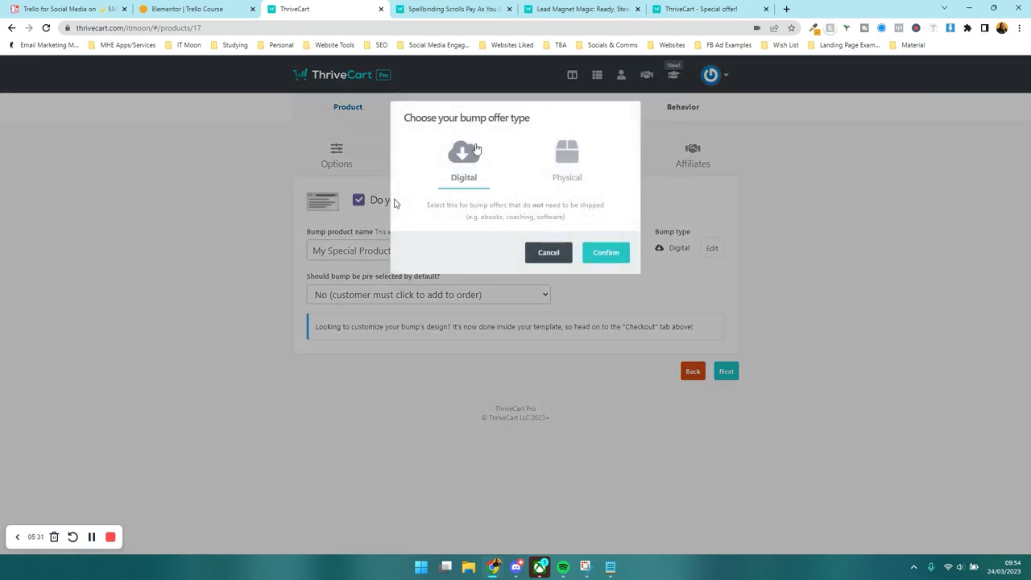
# - Confirm the bump offer as Digital and name it 'Publer Course'
pyautogui.click(604, 252)
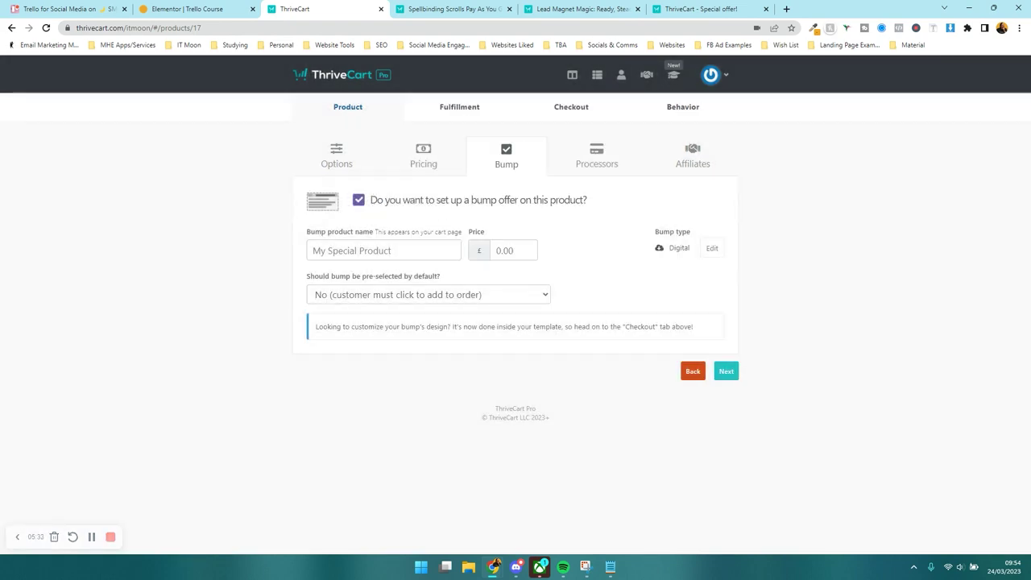
pyautogui.click(400, 256)
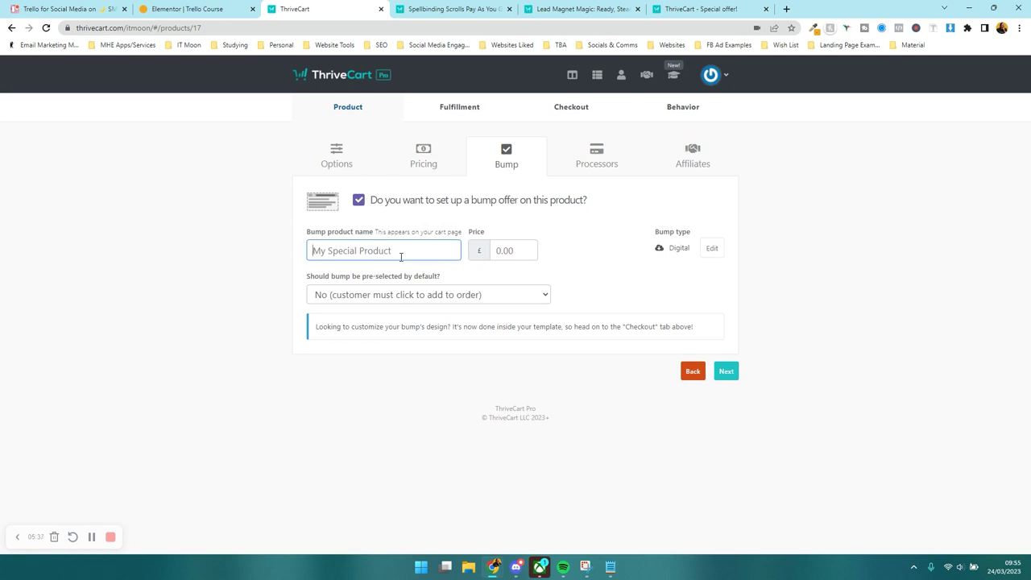
pyautogui.write('P')
pyautogui.write('ubler Sch')
pyautogui.hotkey('ctrl', 'a')
pyautogui.write('Schedul')
pyautogui.hotkey('ctrl', 'a')
pyautogui.write('Publer S')
pyautogui.press('BackSpace')
pyautogui.press('BackSpace')
pyautogui.press('BackSpace')
pyautogui.press('BackSpace')
pyautogui.write('Course')
pyautogui.press('Tab')
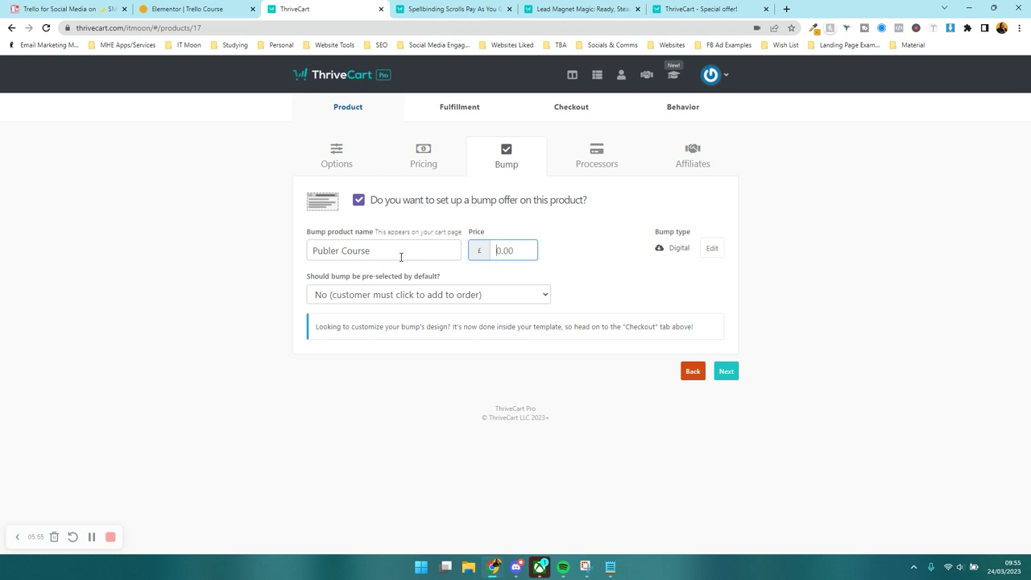
# - Price the bump at £7.00, keep it not pre-selected, and continue to Processors
pyautogui.click(545, 268)
pyautogui.click(387, 295)
pyautogui.click(388, 298)
pyautogui.click(721, 371)
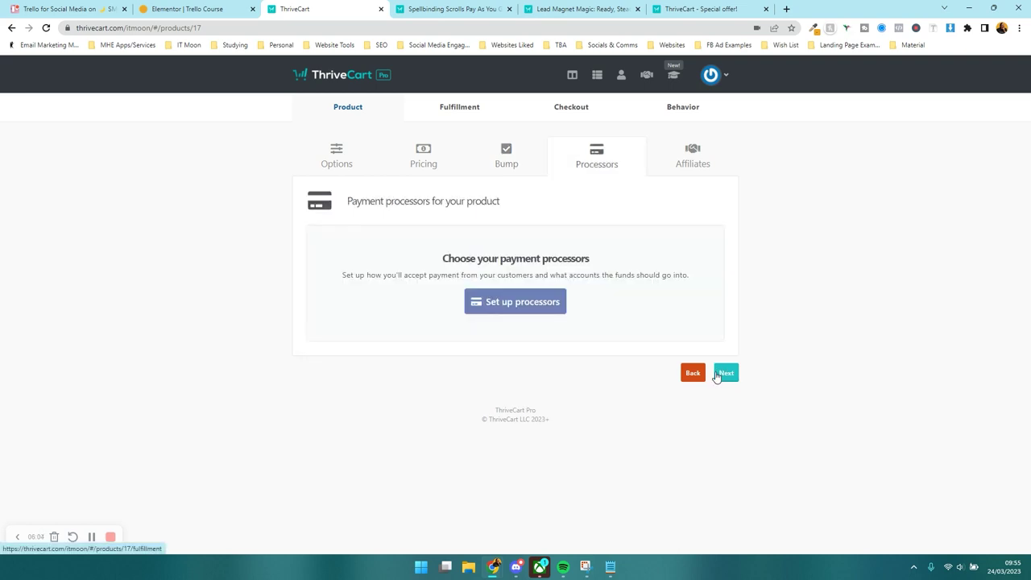
# - Enable Stripe as the payment processor using the existing connected account and save
pyautogui.click(472, 303)
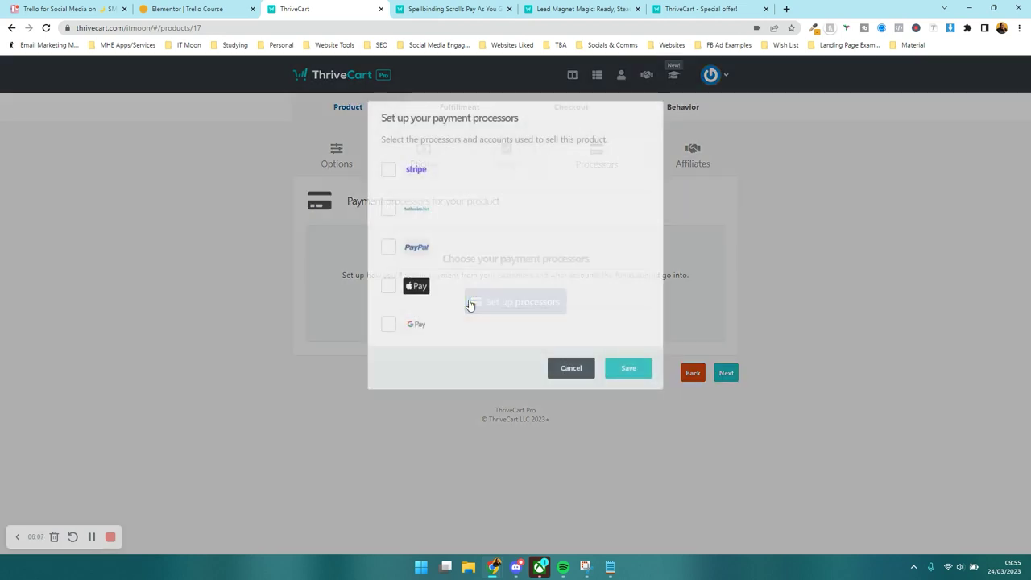
pyautogui.click(389, 171)
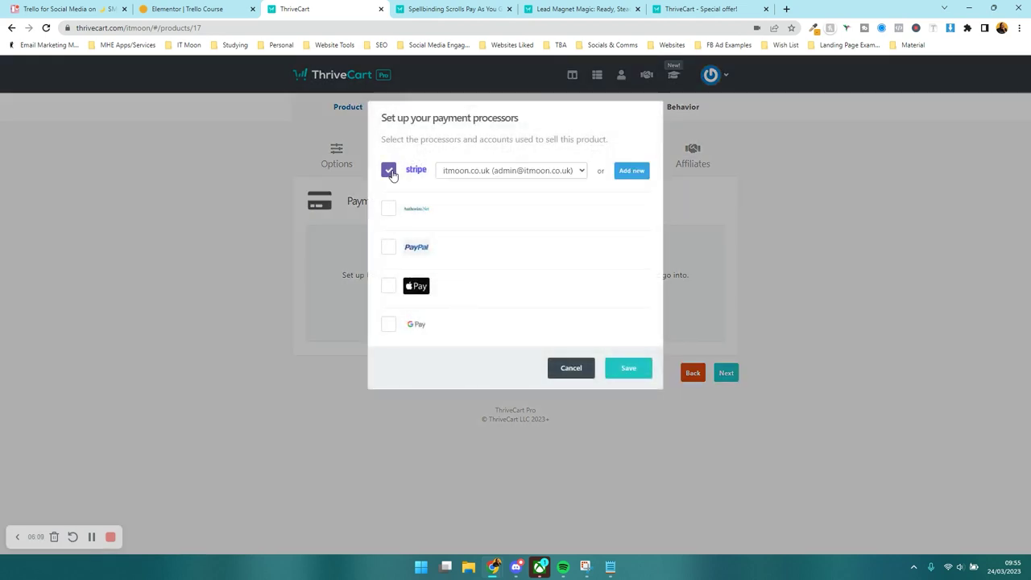
pyautogui.click(488, 174)
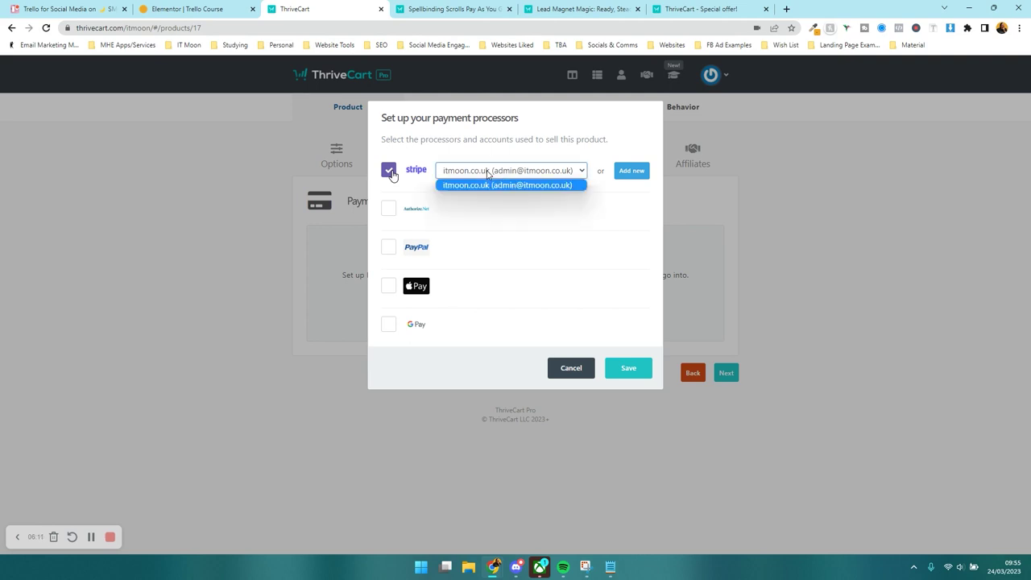
pyautogui.click(542, 181)
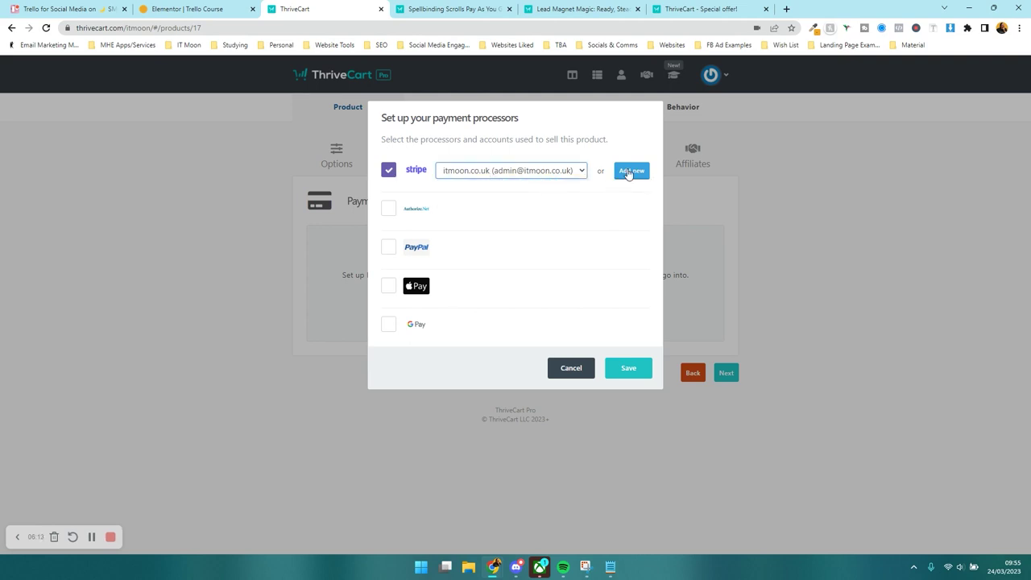
pyautogui.click(637, 364)
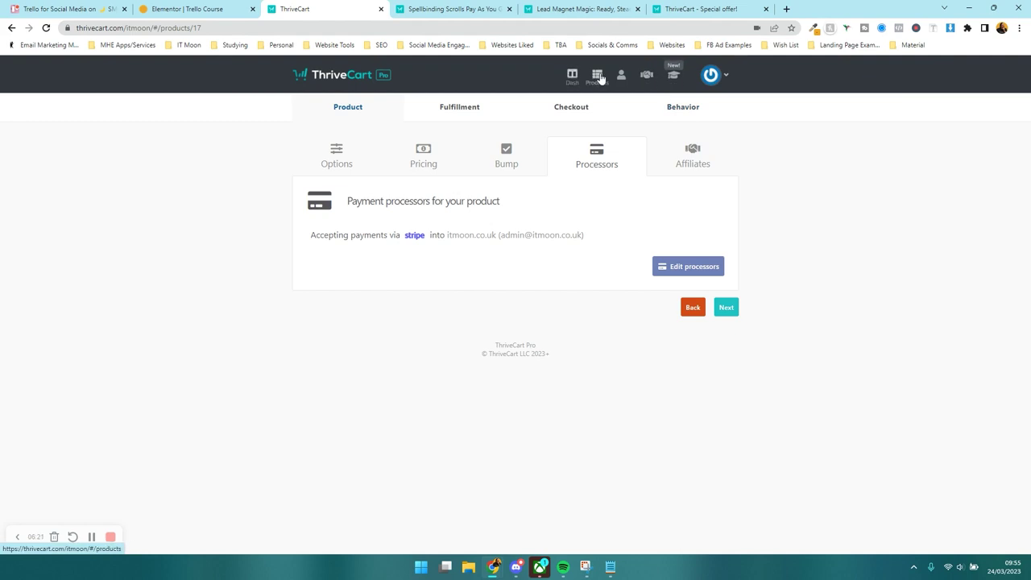
# - Pass the Affiliates step with affiliates left unticked and reach Fulfillment
pyautogui.moveTo(711, 75)
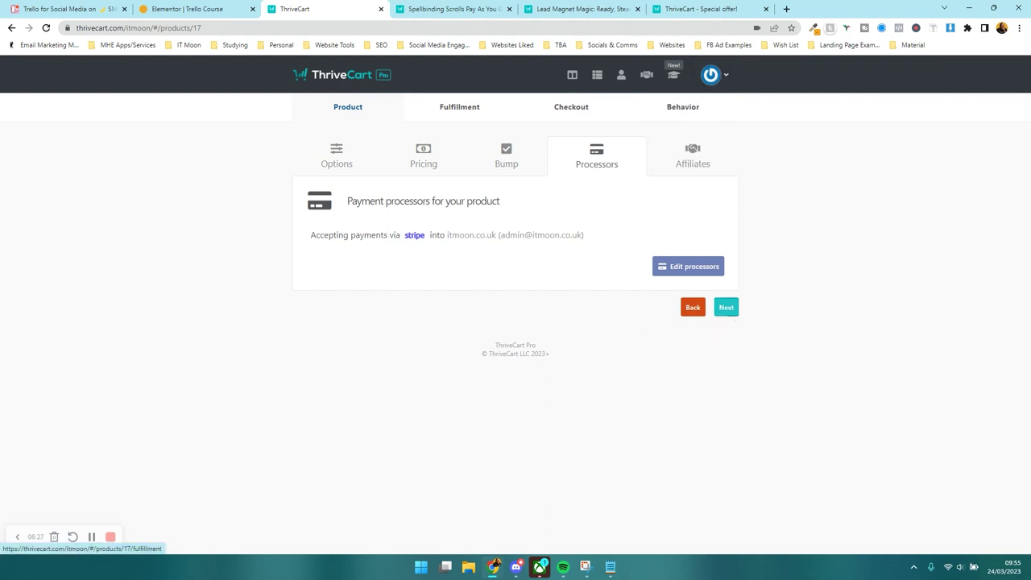
pyautogui.click(733, 322)
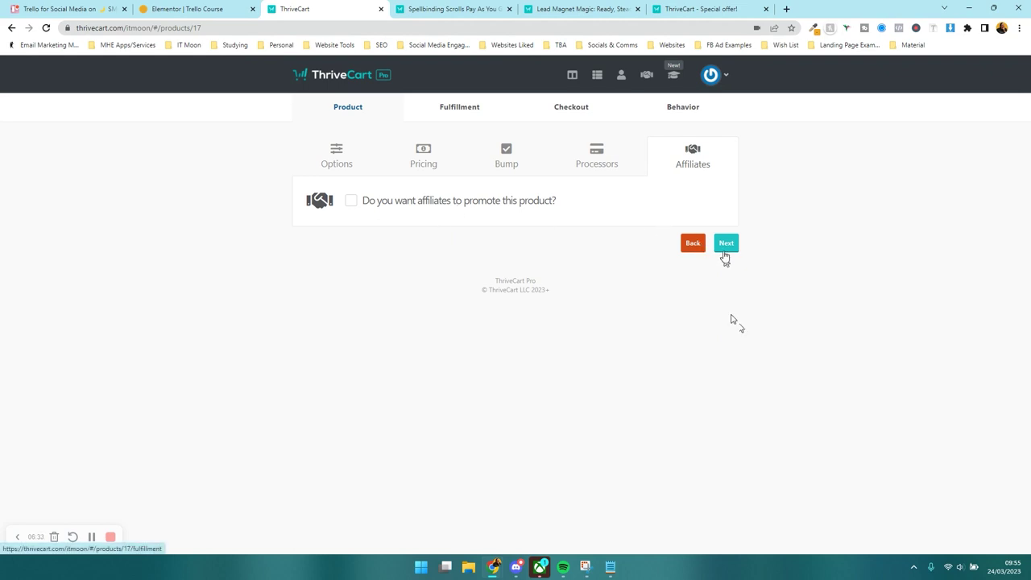
pyautogui.click(725, 255)
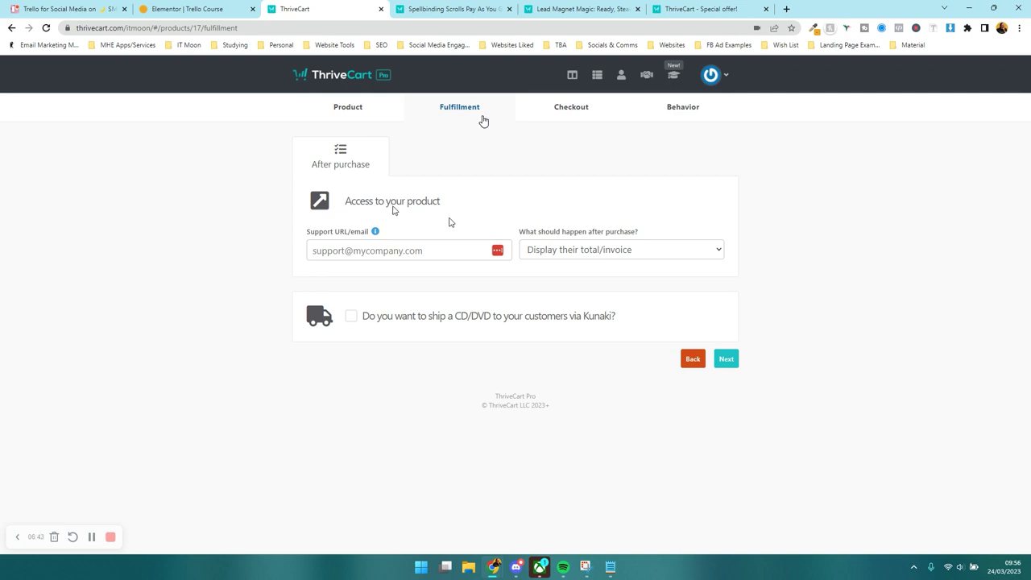
# - Set after-purchase to 'Add them to my membership site' and enter the support email address
pyautogui.click(545, 250)
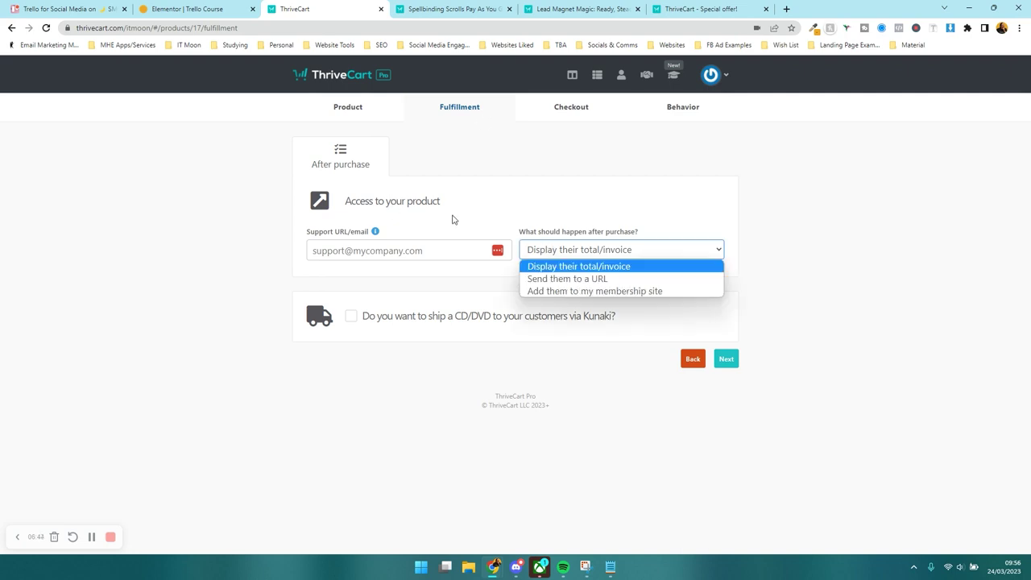
pyautogui.click(562, 291)
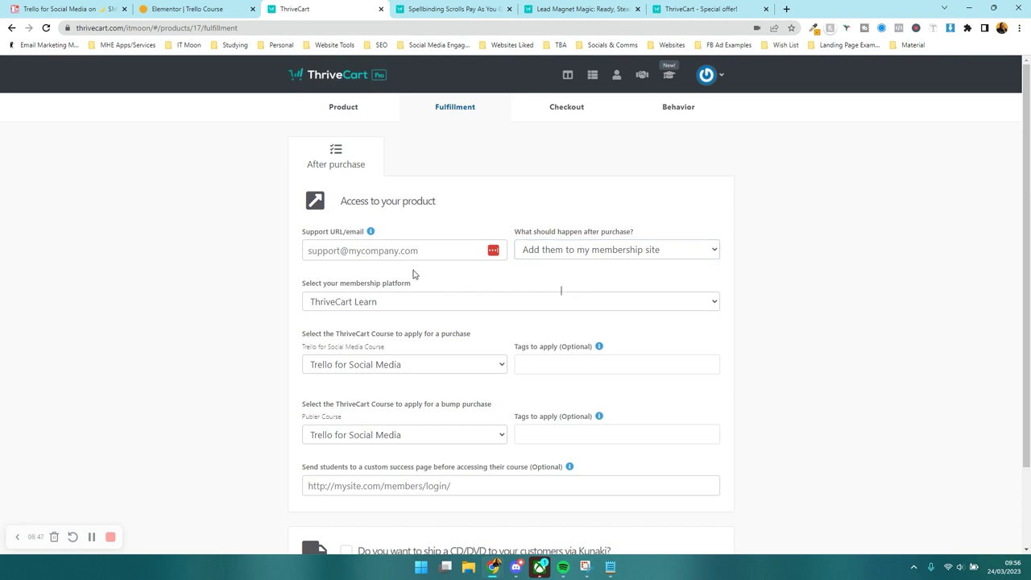
pyautogui.scroll(-1, 394, 274)
pyautogui.click(319, 193)
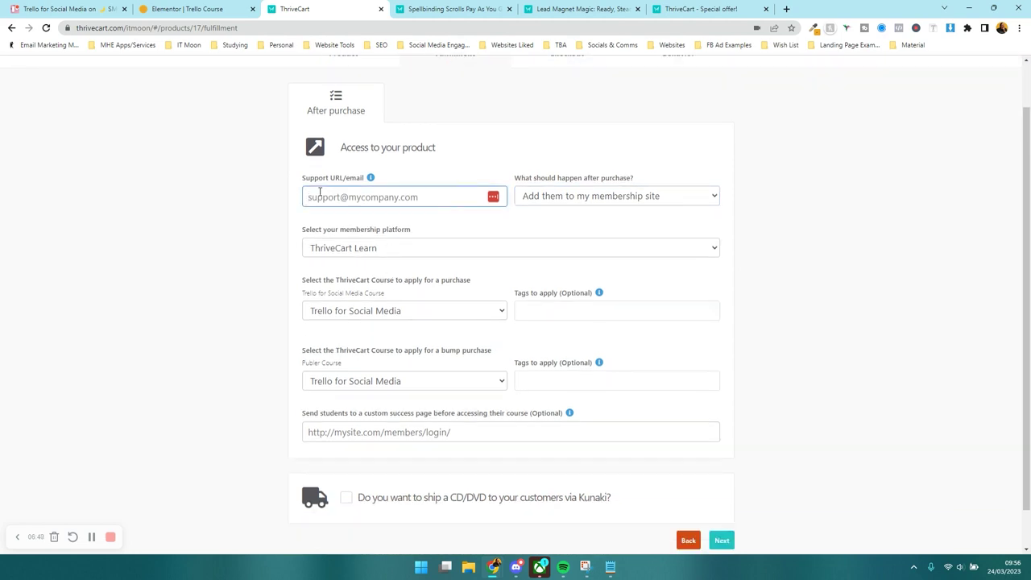
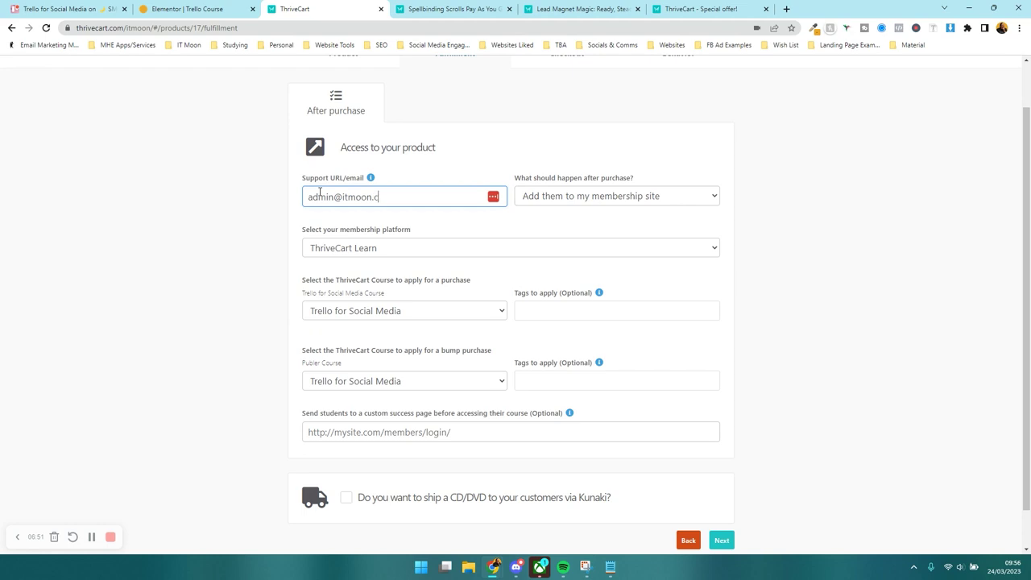
pyautogui.press('Tab')
# - Keep ThriveCart Learn as the membership platform and leave the purchase tags blank
pyautogui.click(334, 248)
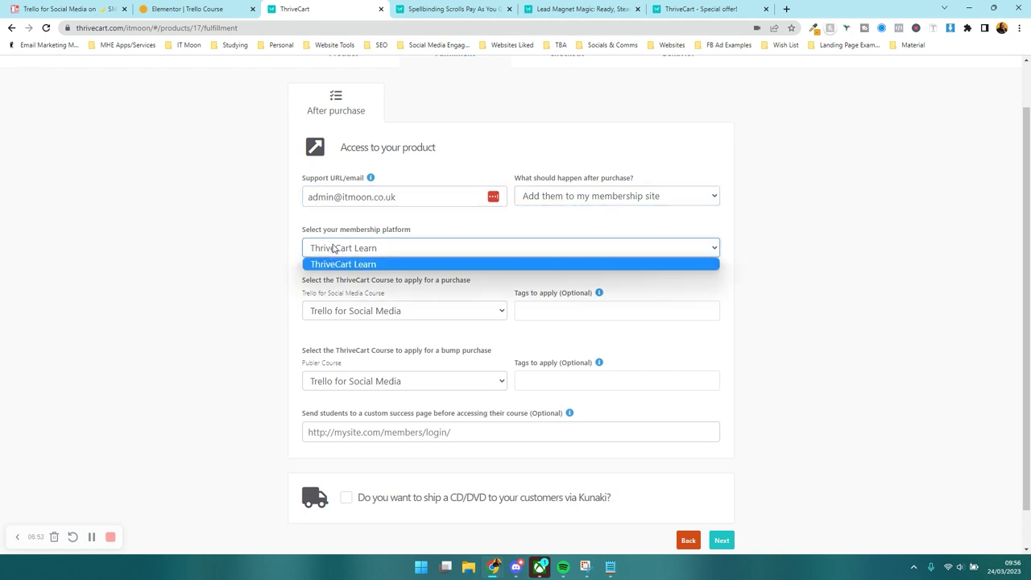
pyautogui.click(355, 264)
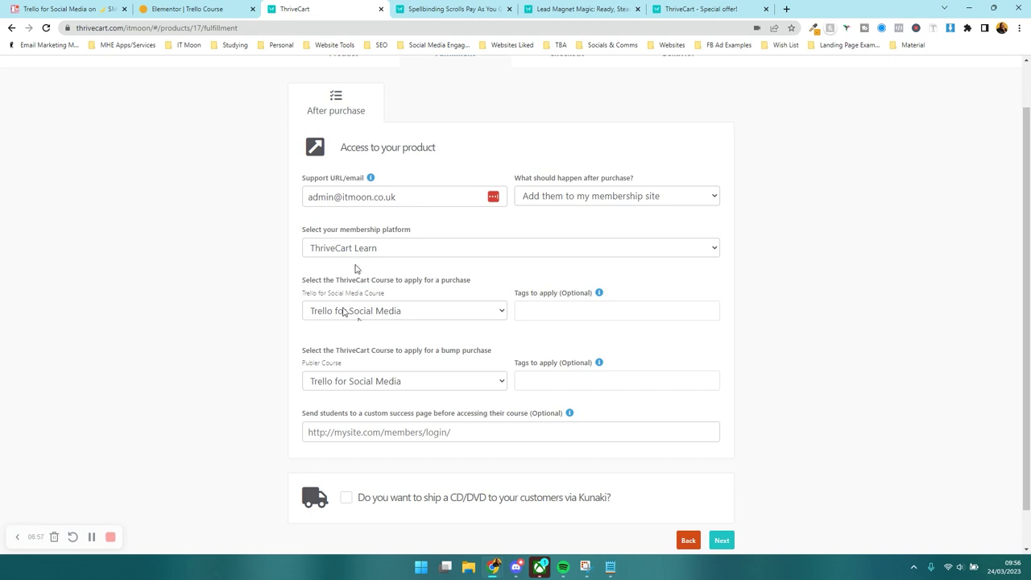
pyautogui.click(553, 310)
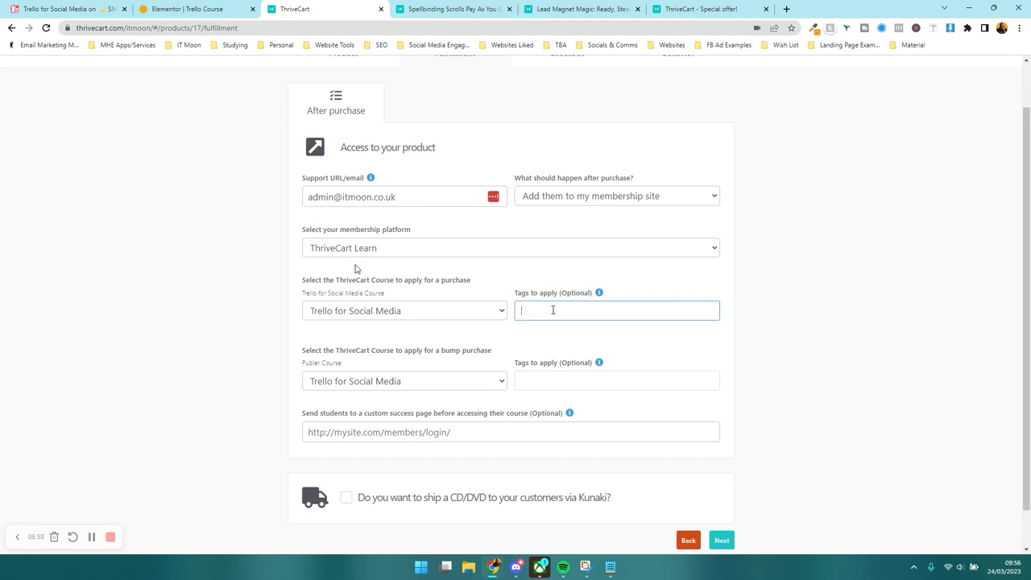
pyautogui.click(425, 338)
pyautogui.scroll(-1, 426, 338)
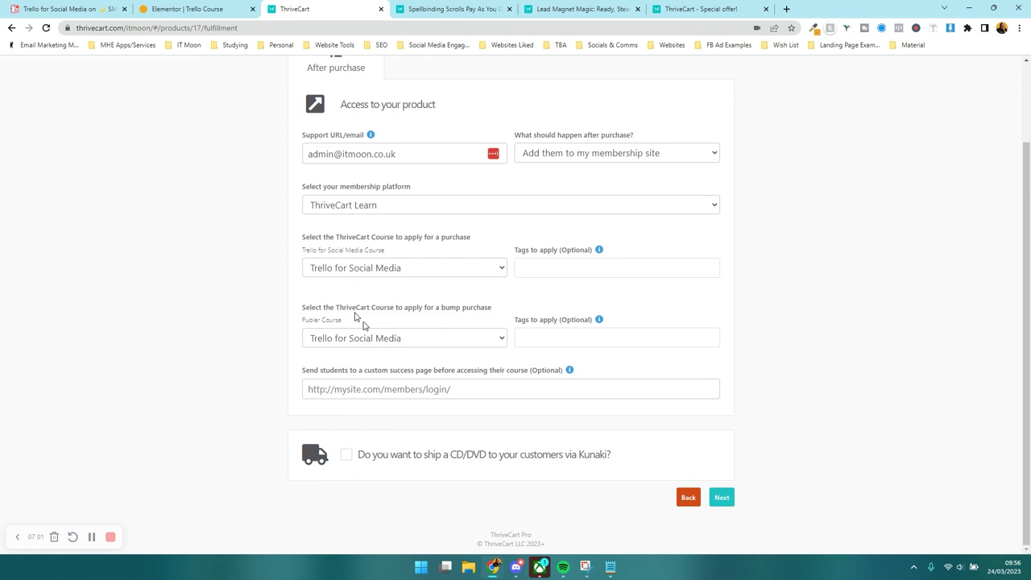
# - Give bump buyers the Publer – Social Media Scheduling course
pyautogui.click(419, 338)
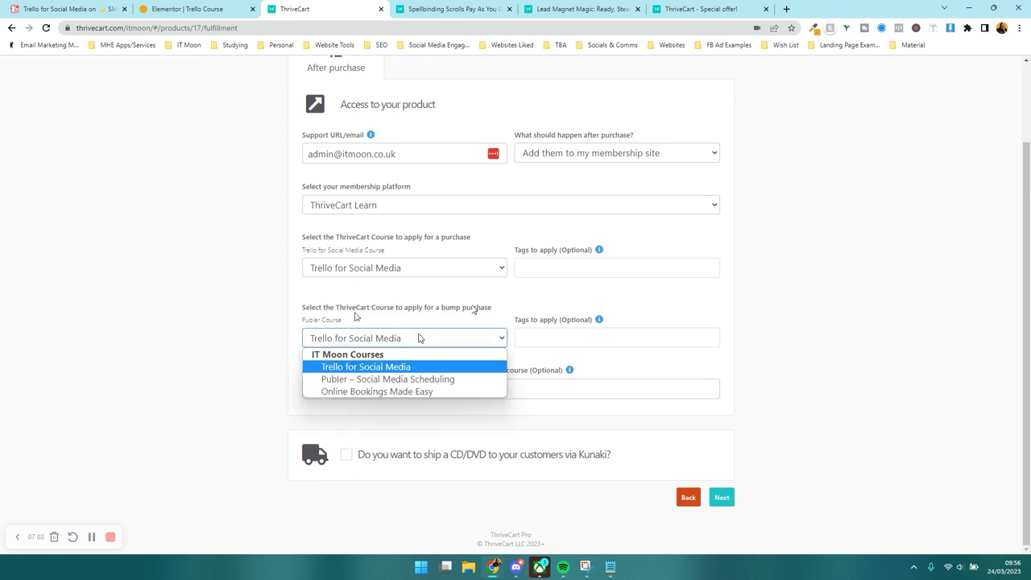
pyautogui.click(415, 378)
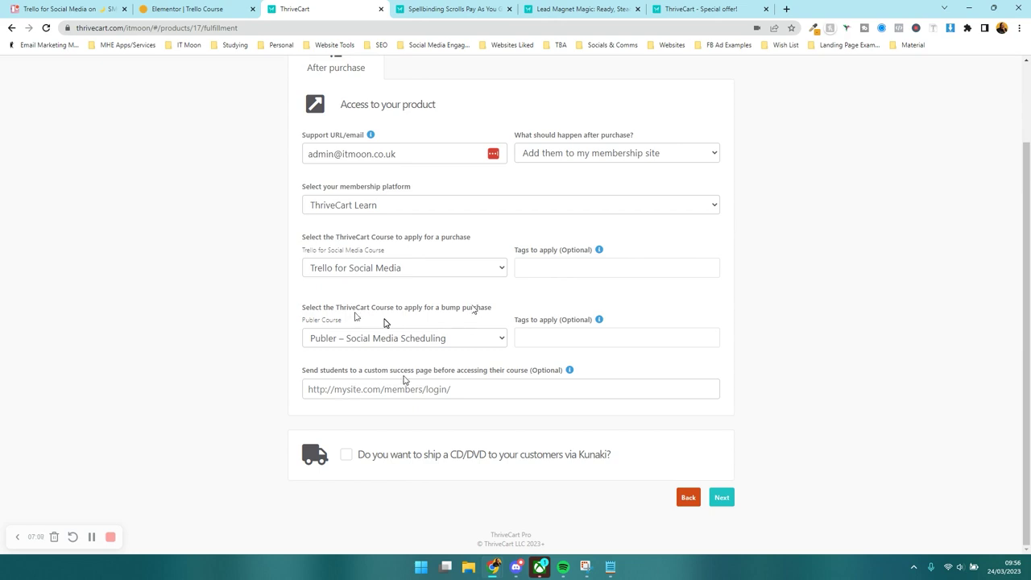
pyautogui.click(952, 521)
pyautogui.click(211, 4)
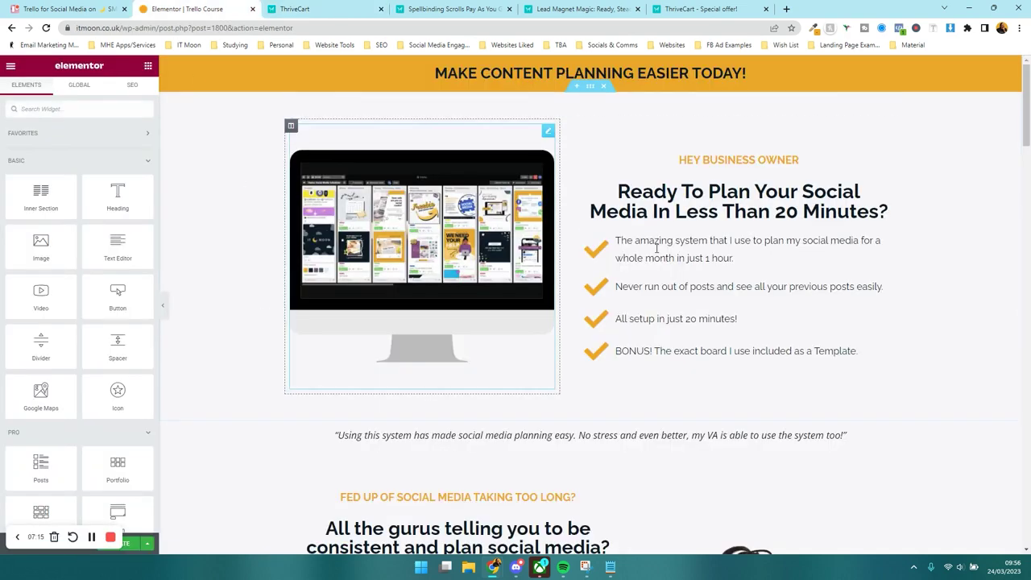
pyautogui.hotkey('ctrl', 'Tab')
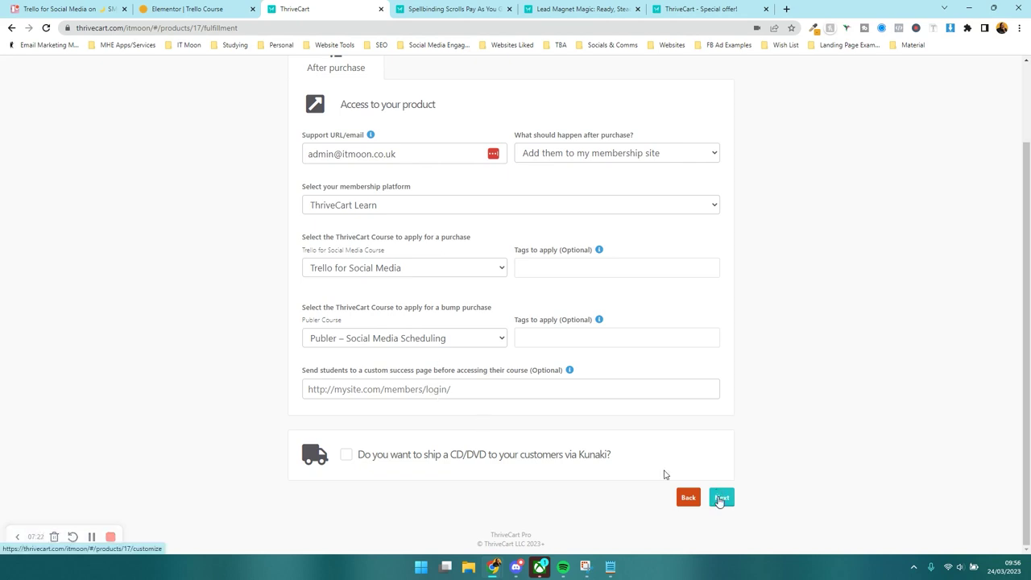
# - Scroll to the end of Fulfillment and advance to the Checkout cart-type choices
pyautogui.click(721, 499)
pyautogui.scroll(-1, 417, 218)
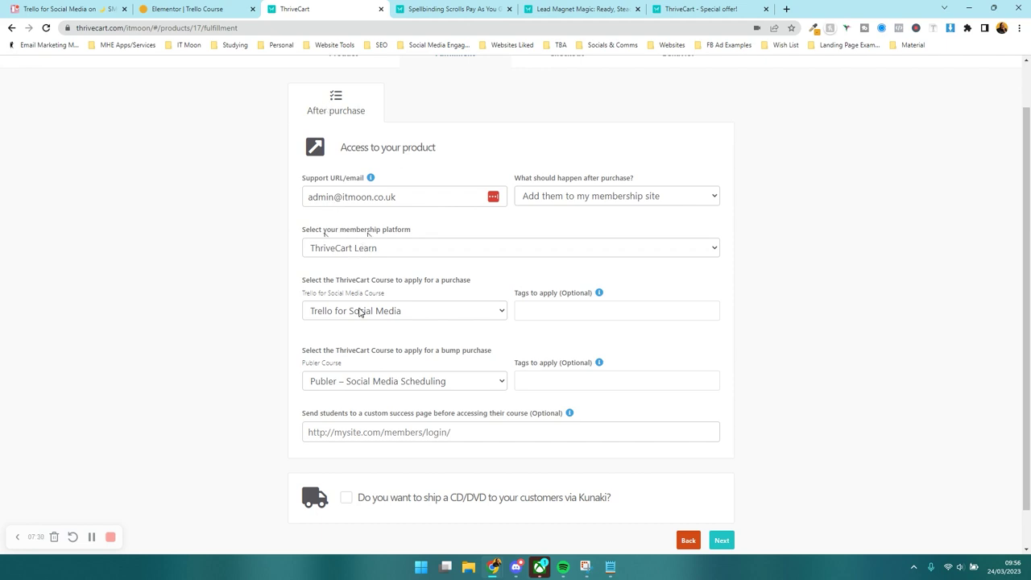
pyautogui.scroll(1, 410, 280)
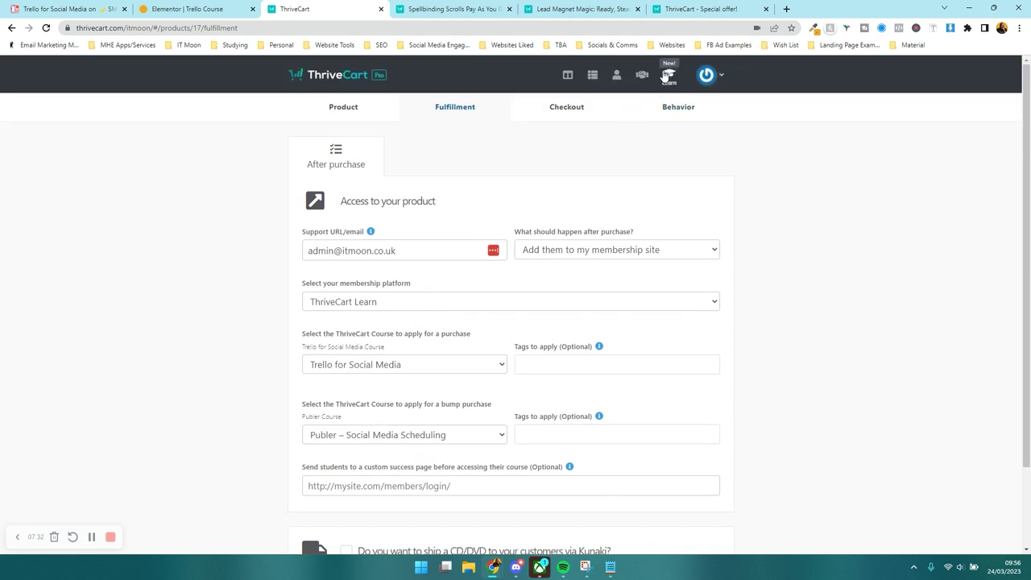
pyautogui.scroll(-2, 483, 213)
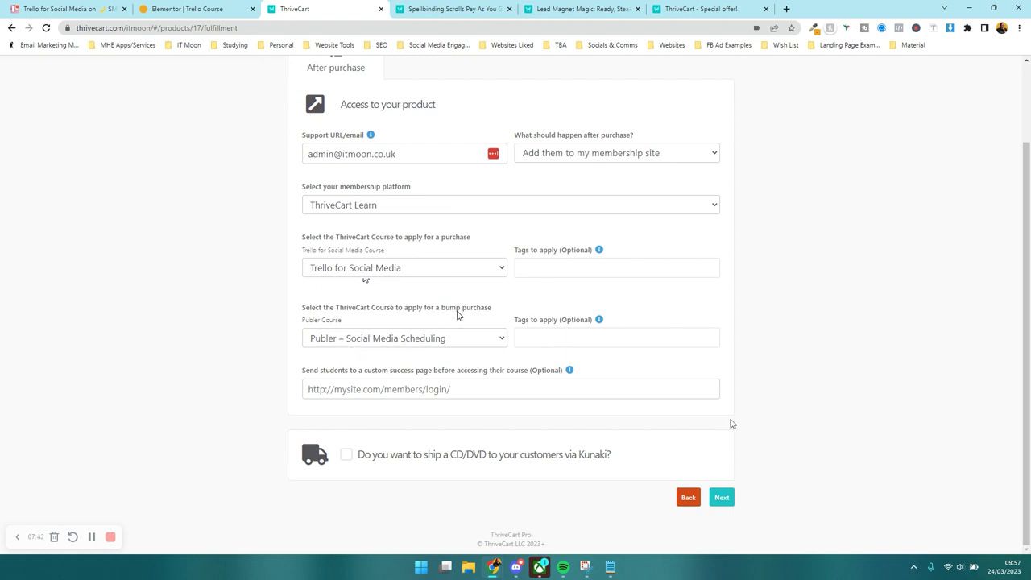
pyautogui.click(722, 497)
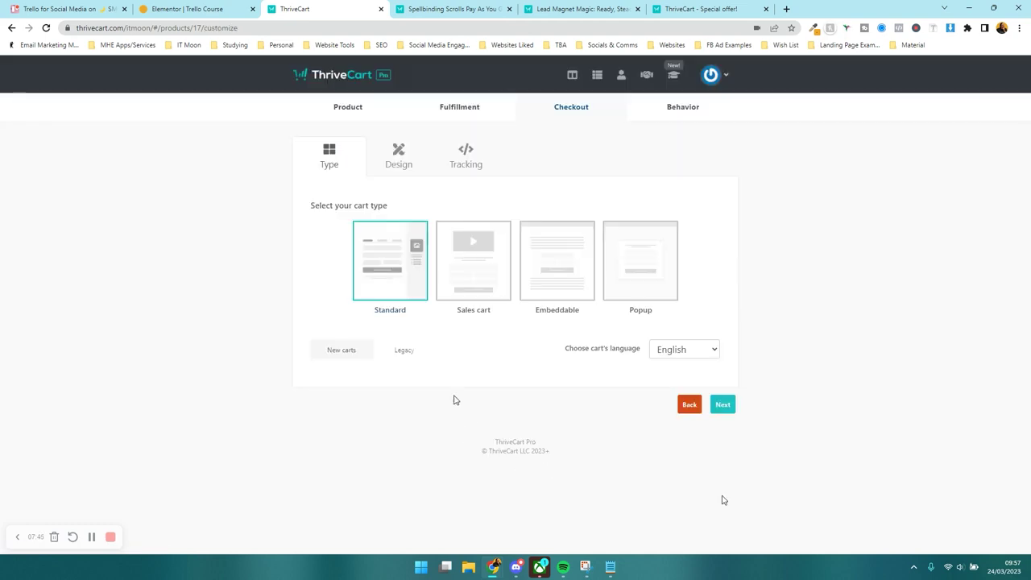
pyautogui.click(617, 298)
pyautogui.click(558, 287)
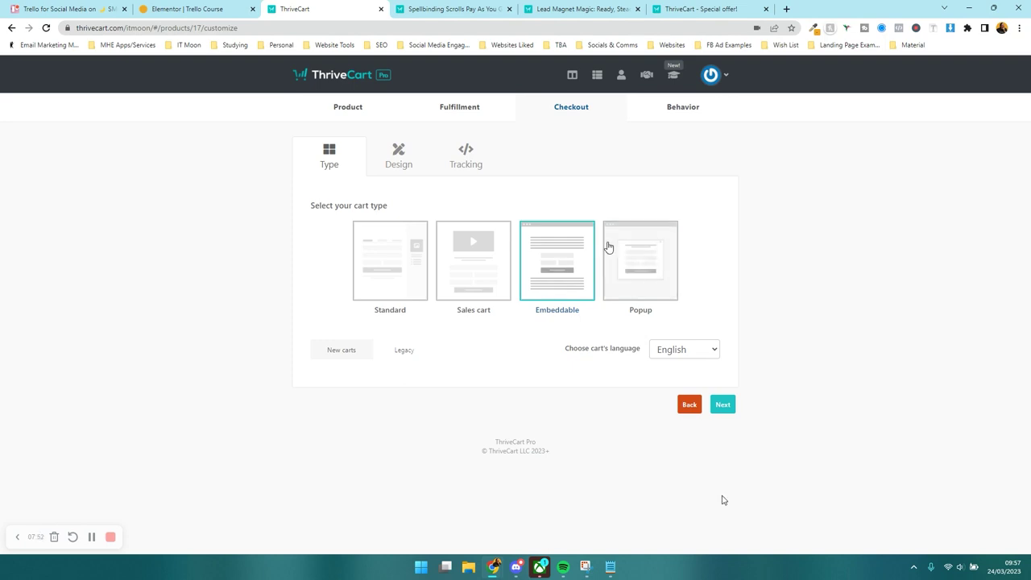
pyautogui.click(398, 275)
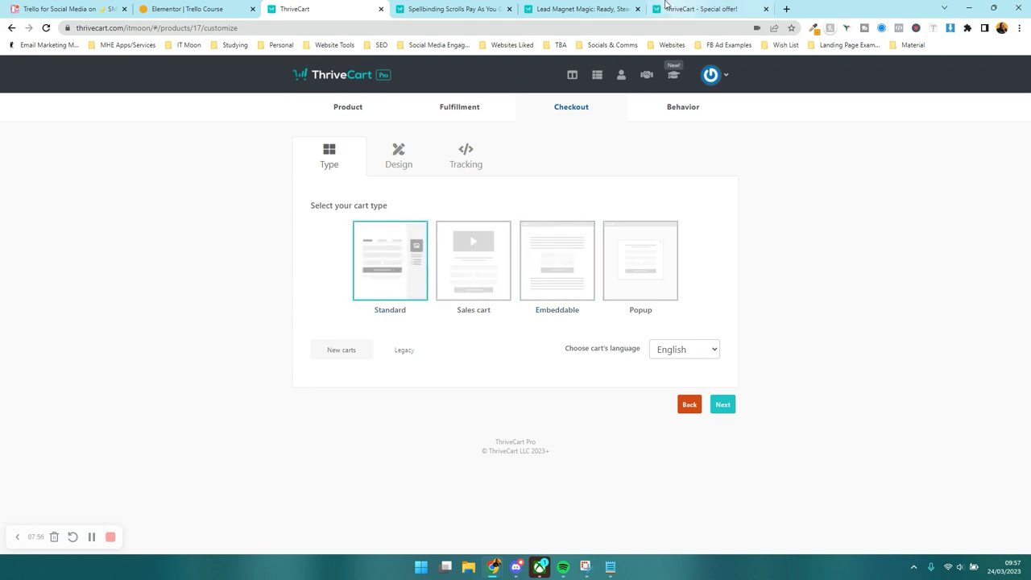
pyautogui.click(610, 8)
# - Review the example standard checkout, then select the Sales cart type
pyautogui.scroll(3, 439, 200)
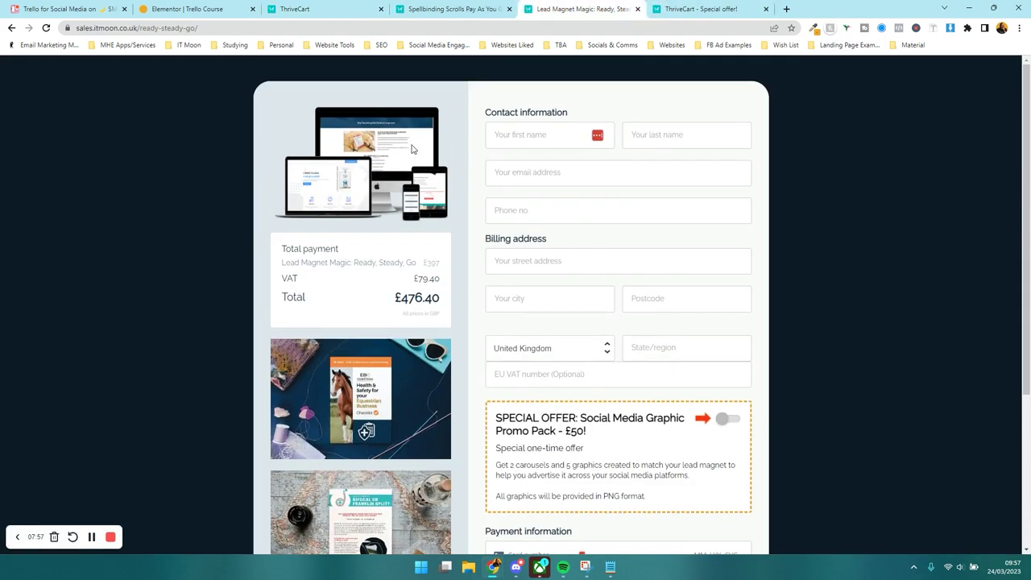
pyautogui.scroll(-3, 576, 184)
pyautogui.scroll(3, 232, 373)
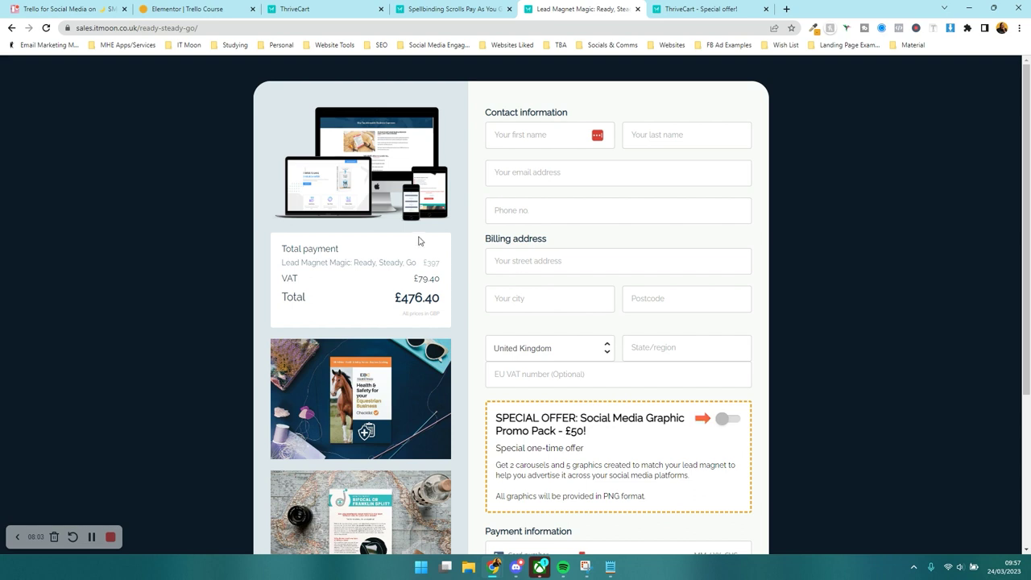
pyautogui.click(344, 8)
pyautogui.click(472, 269)
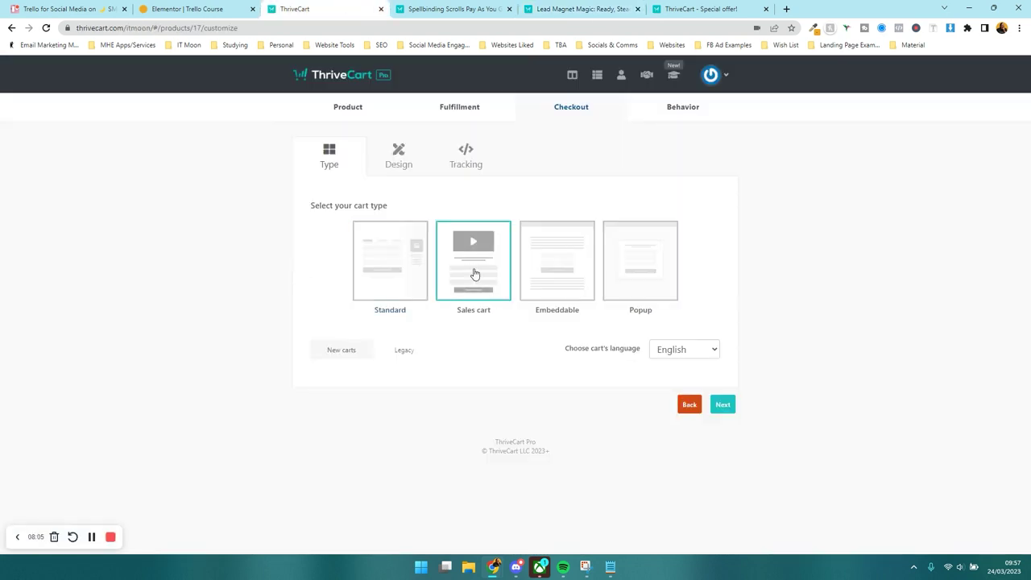
# - Preview an example sales-cart checkout, then set the cart type back to Standard
pyautogui.click(453, 9)
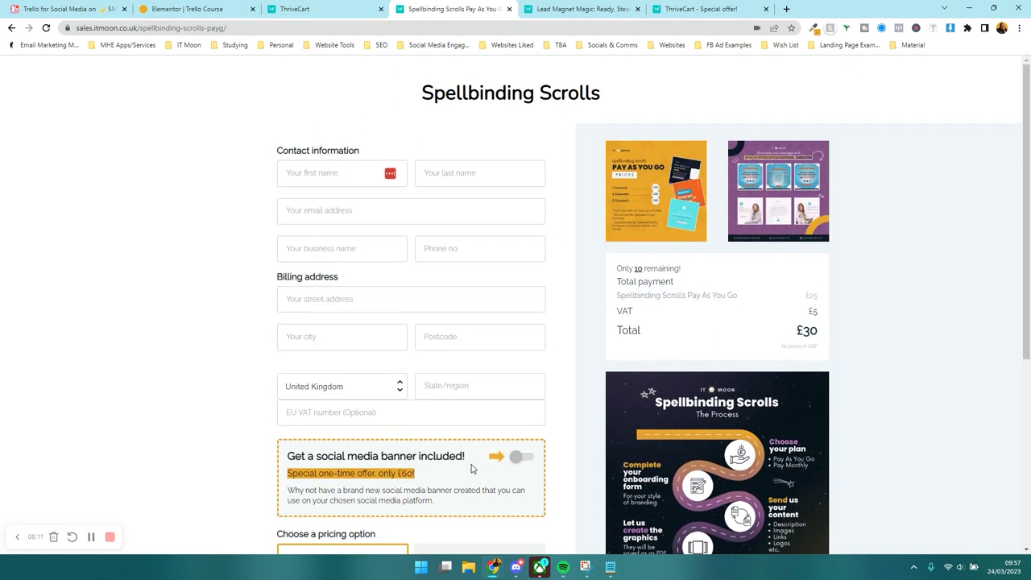
pyautogui.scroll(2, 472, 470)
pyautogui.click(338, 7)
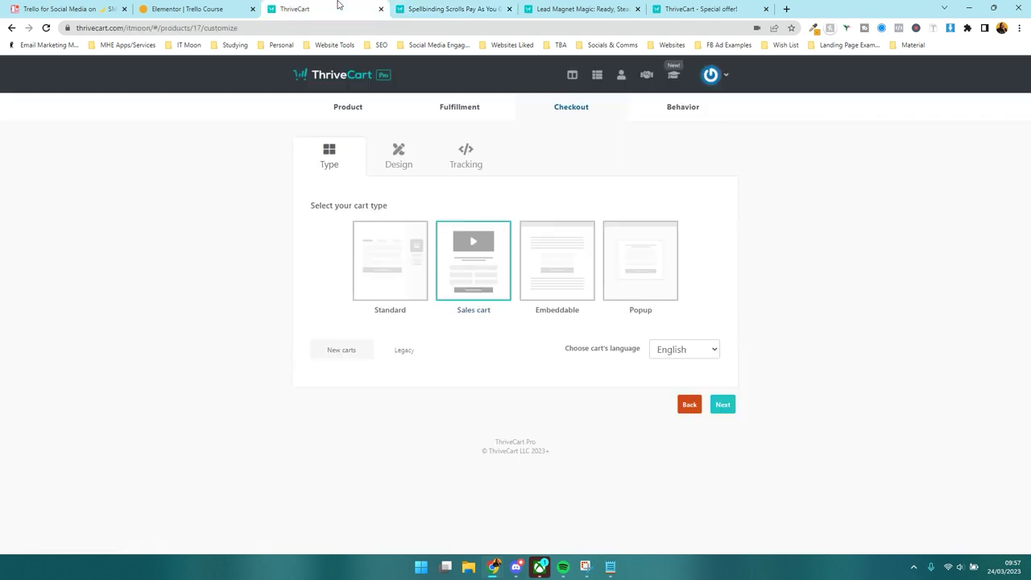
pyautogui.click(385, 273)
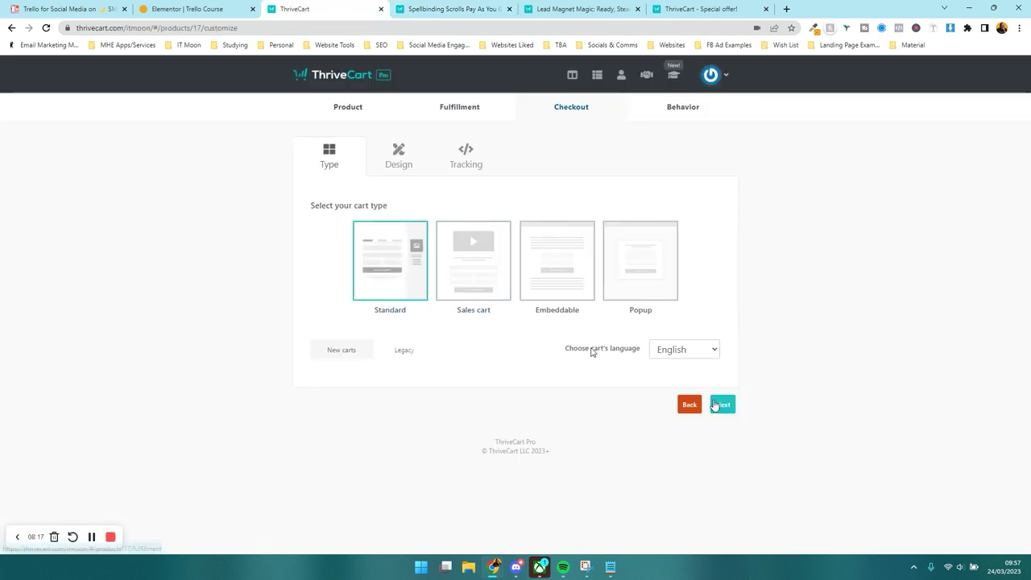
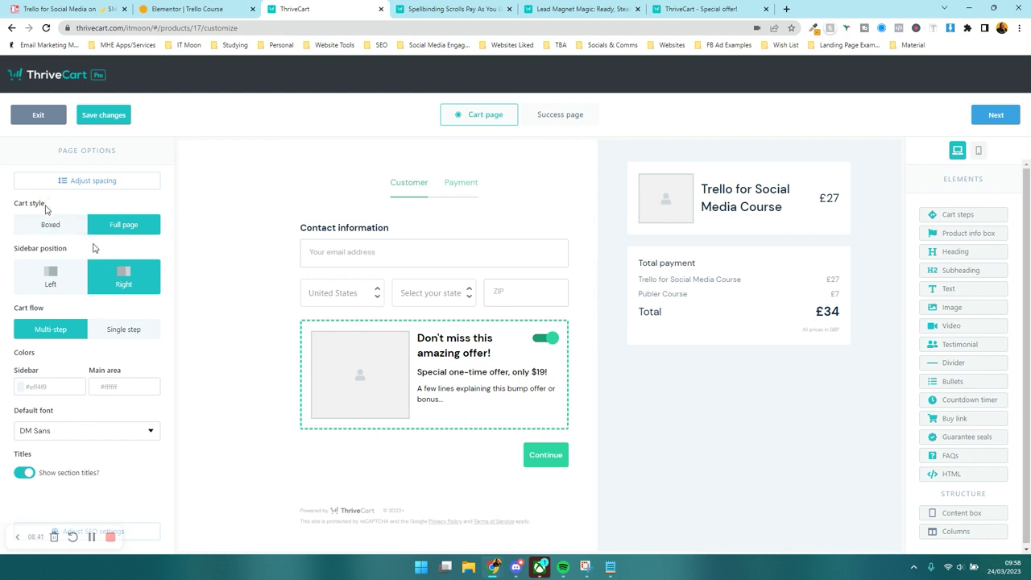
pyautogui.click(49, 229)
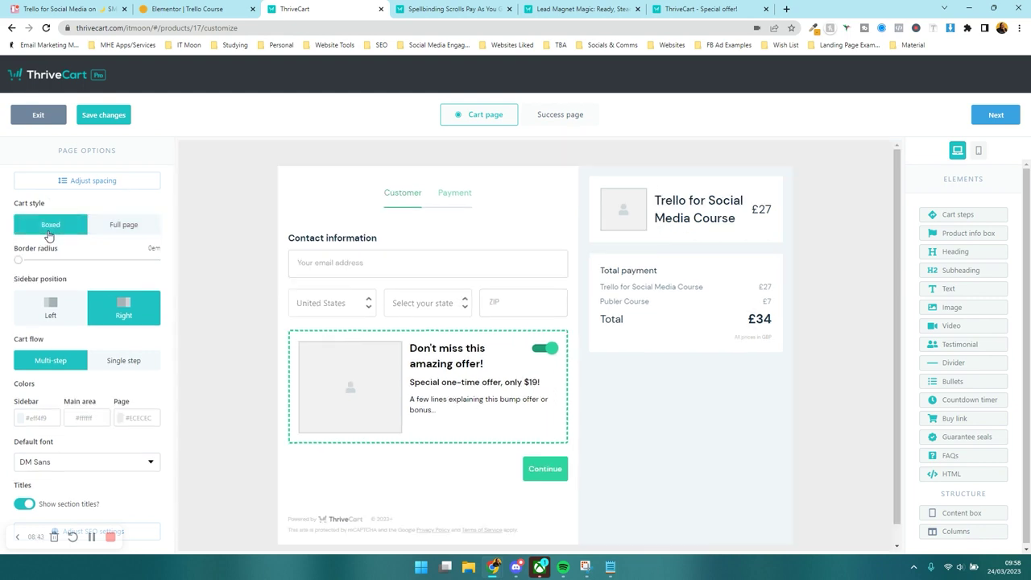
pyautogui.click(572, 8)
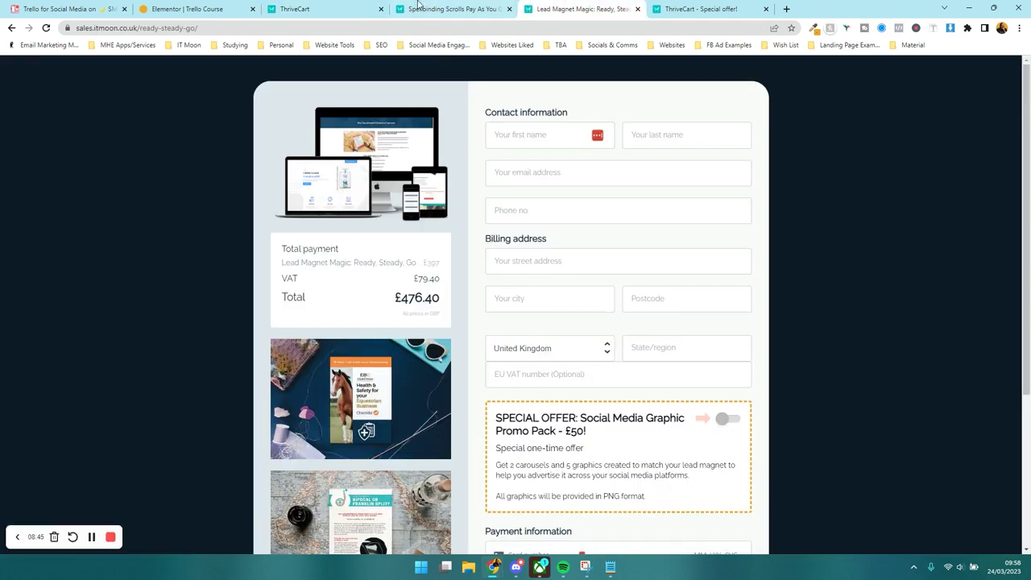
pyautogui.click(340, 7)
pyautogui.click(123, 227)
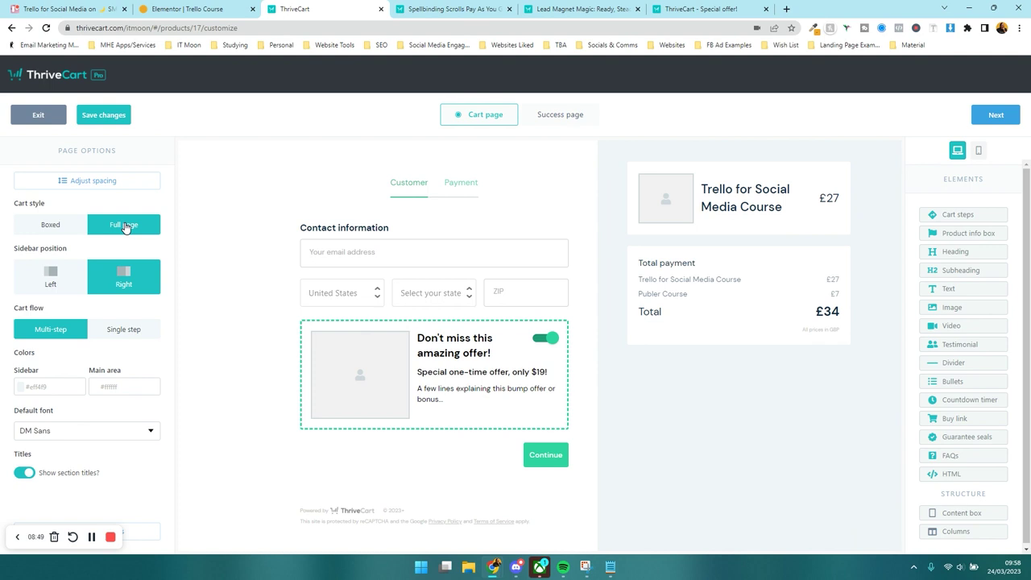
pyautogui.click(53, 286)
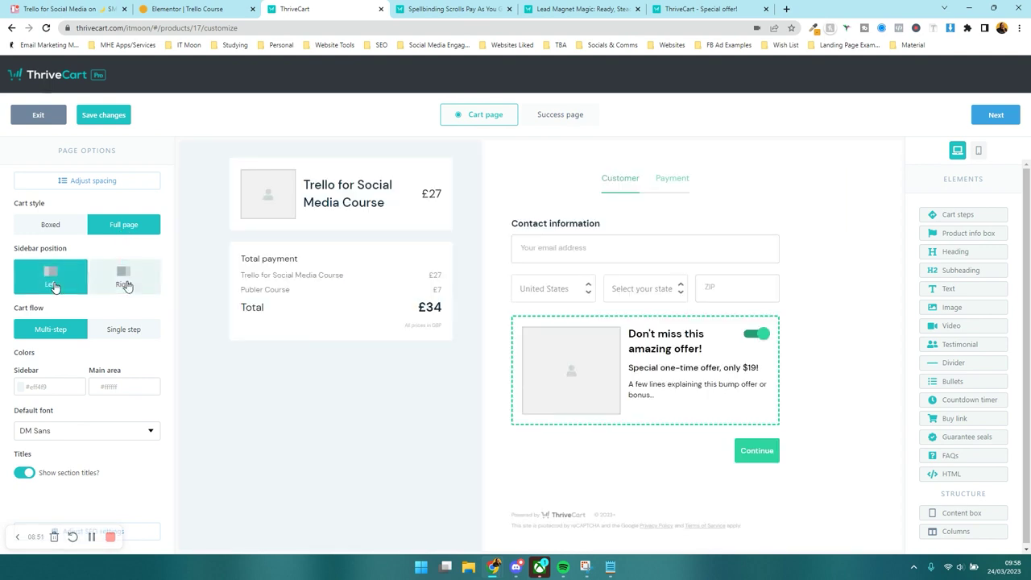
pyautogui.click(125, 286)
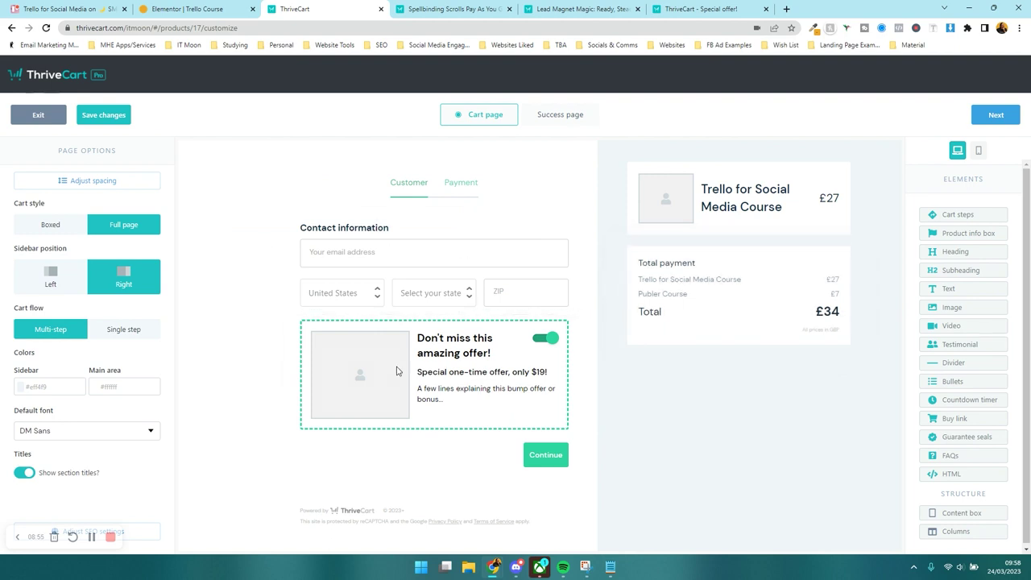
pyautogui.click(52, 282)
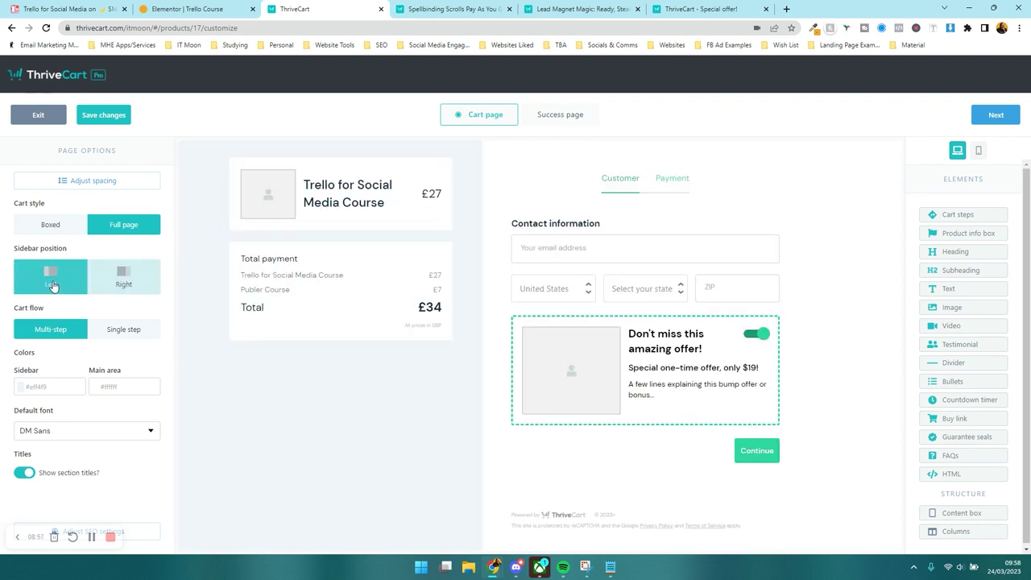
pyautogui.click(145, 289)
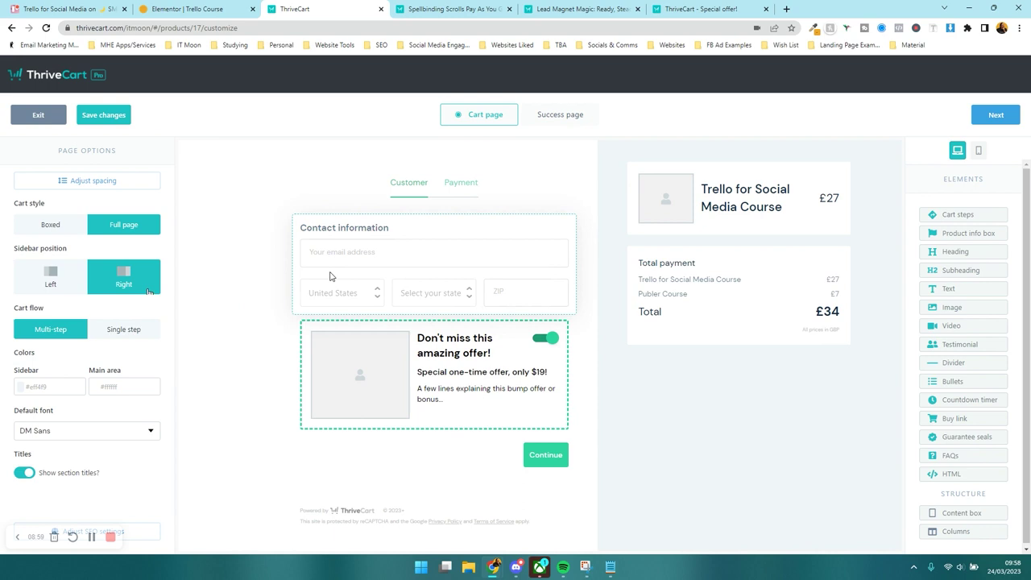
# - Set the cart flow to Single step after comparing it with multi-step
pyautogui.click(106, 334)
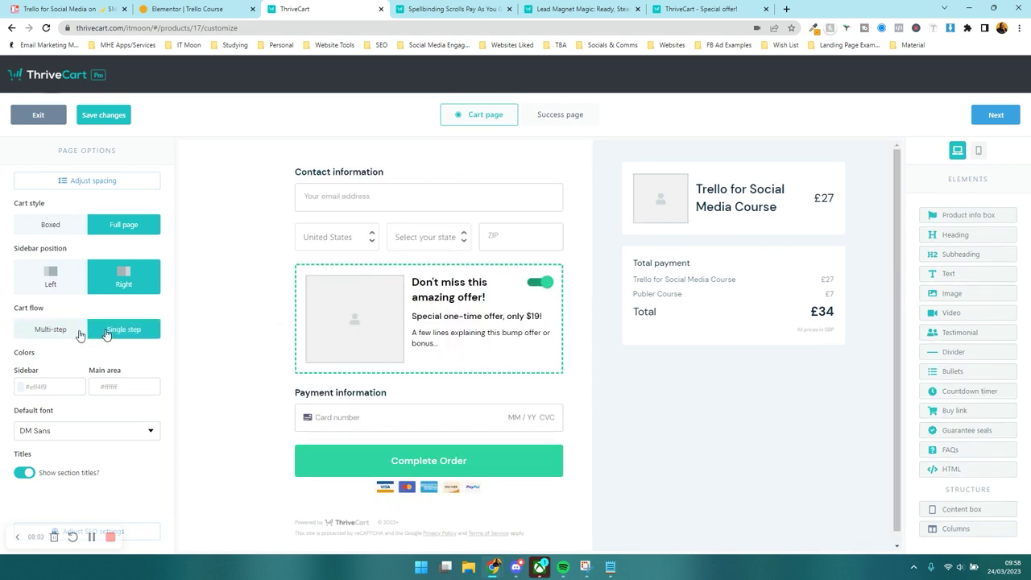
pyautogui.click(80, 332)
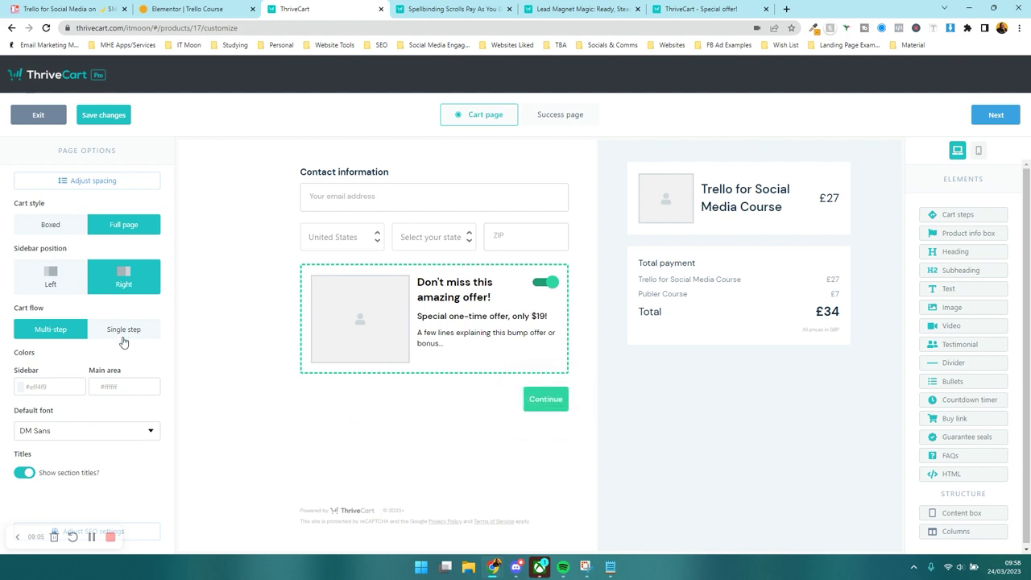
pyautogui.click(124, 332)
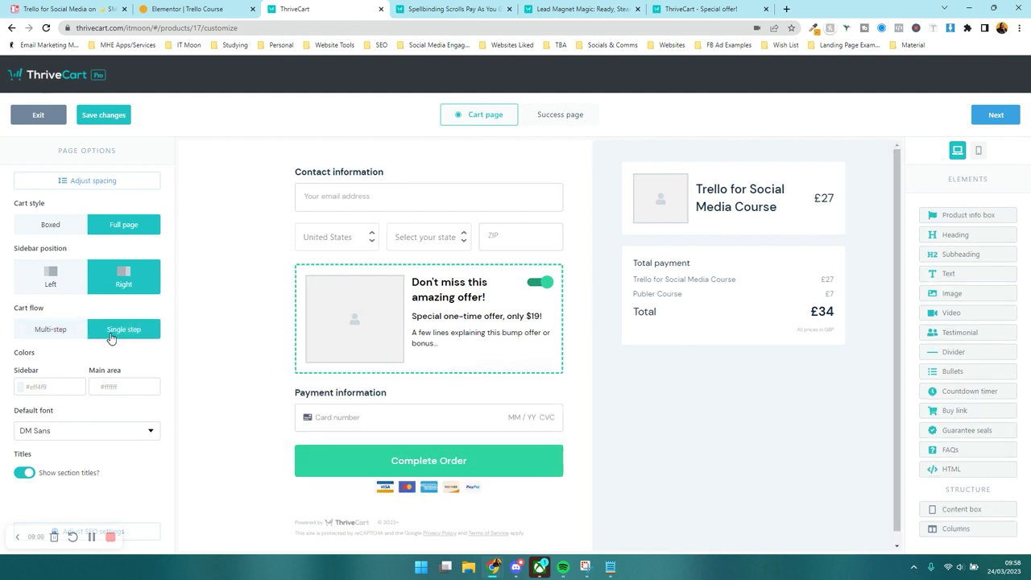
# - Paste #DDE6EC as the sidebar background colour
pyautogui.click(50, 387)
pyautogui.press('super+v')
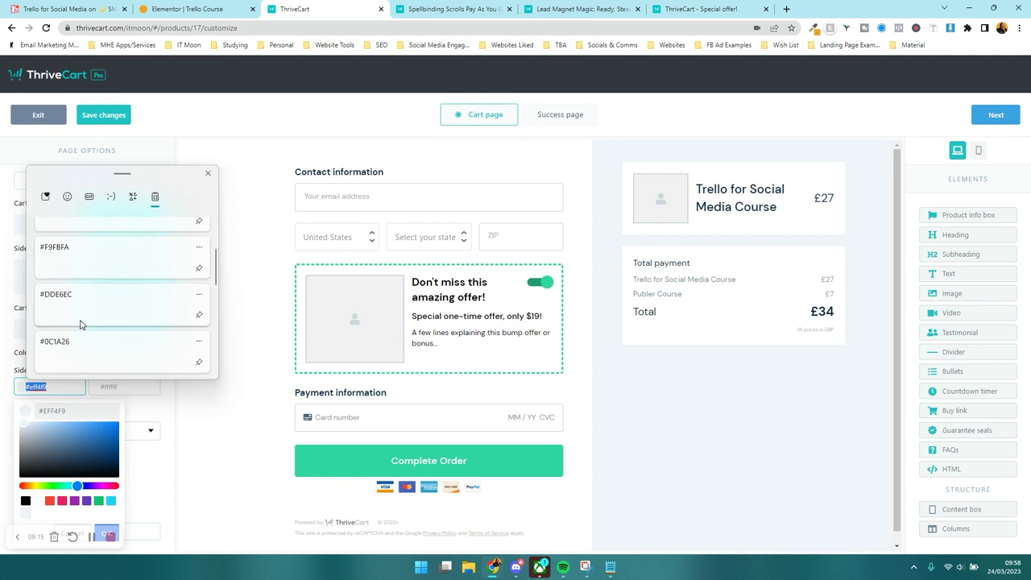
pyautogui.click(82, 317)
# - Try #0C1A26 for the main area background, then set it back to white
pyautogui.click(122, 387)
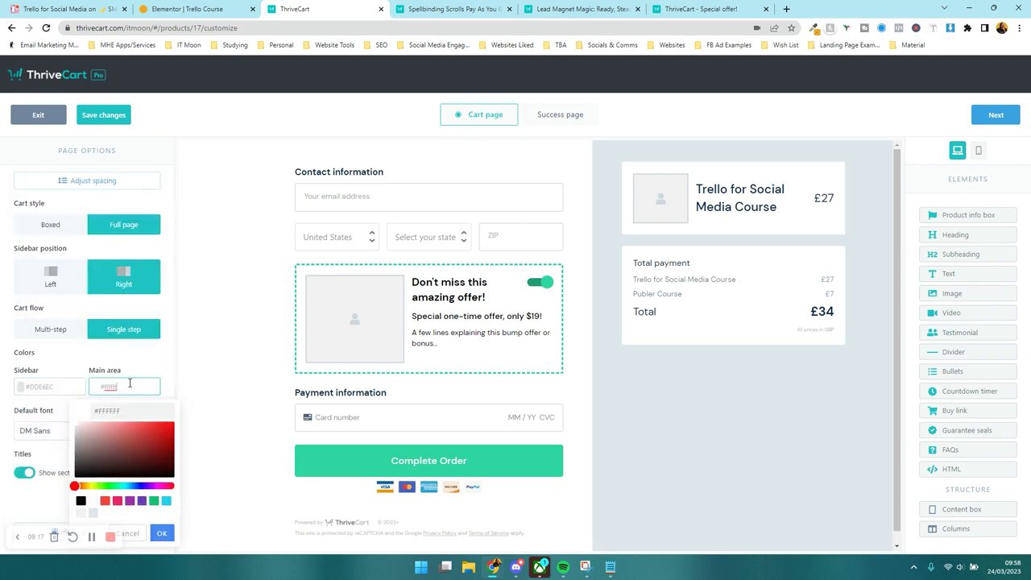
pyautogui.press('super+v')
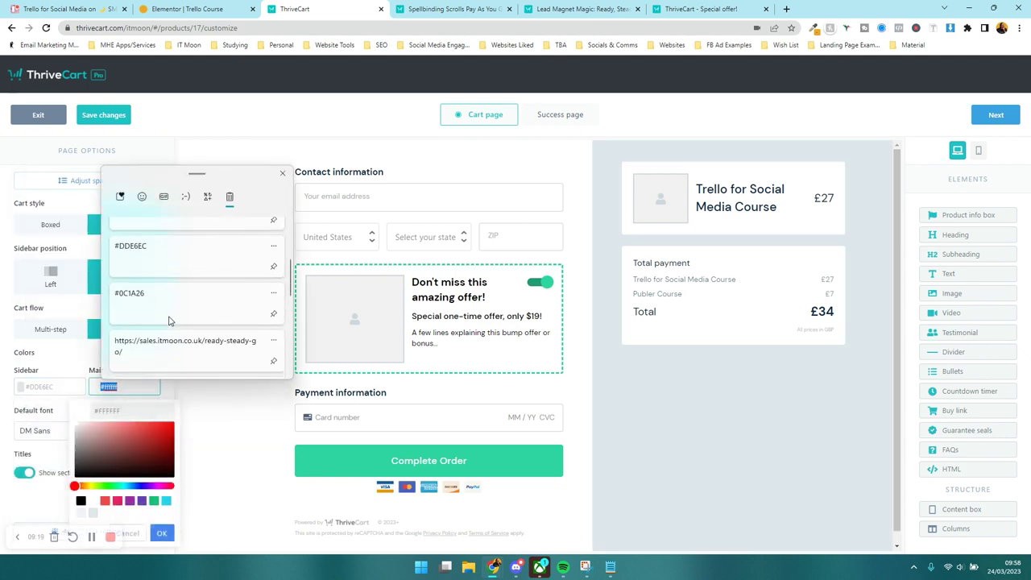
pyautogui.click(168, 321)
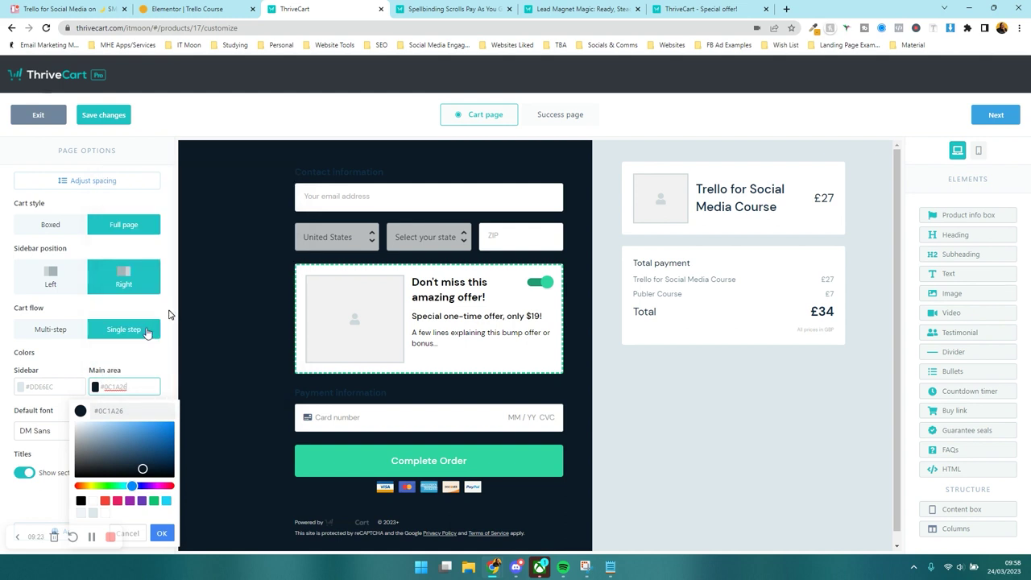
pyautogui.click(117, 386)
pyautogui.click(93, 502)
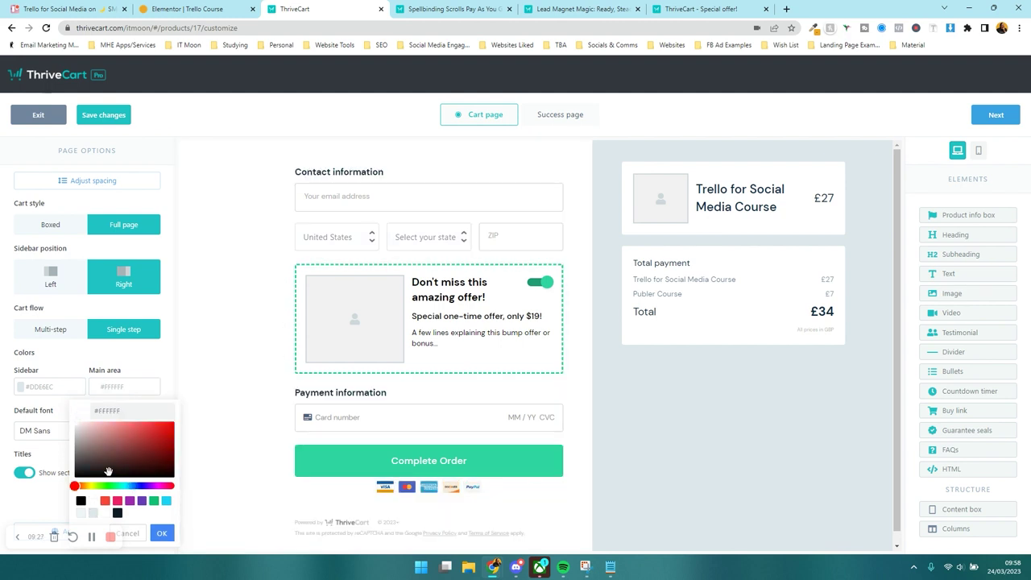
pyautogui.click(103, 368)
# - Choose Nunito as the default font and toggle section titles off and back on
pyautogui.click(78, 435)
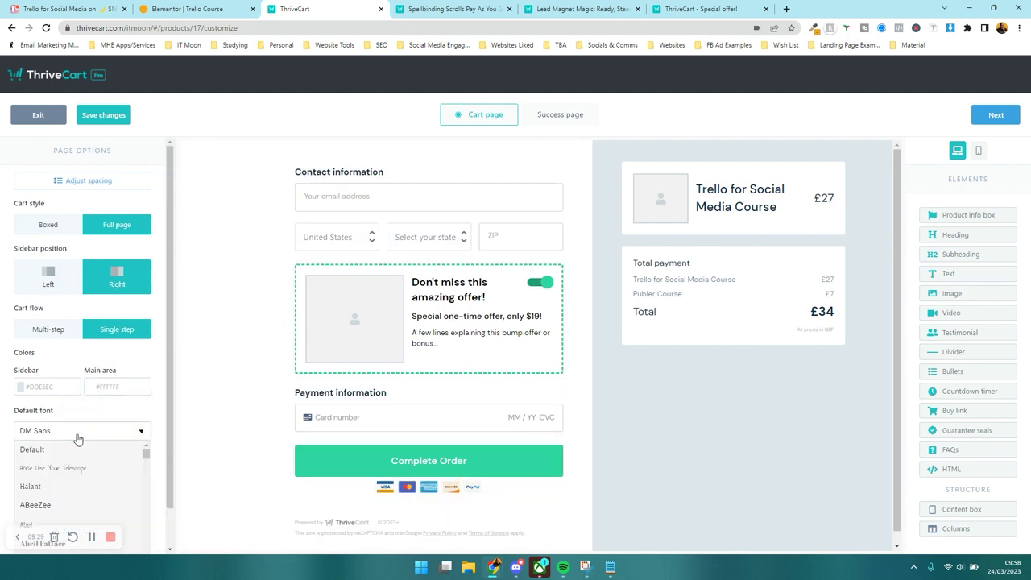
pyautogui.scroll(-1, 77, 439)
pyautogui.scroll(-3, 80, 432)
pyautogui.scroll(-10, 80, 432)
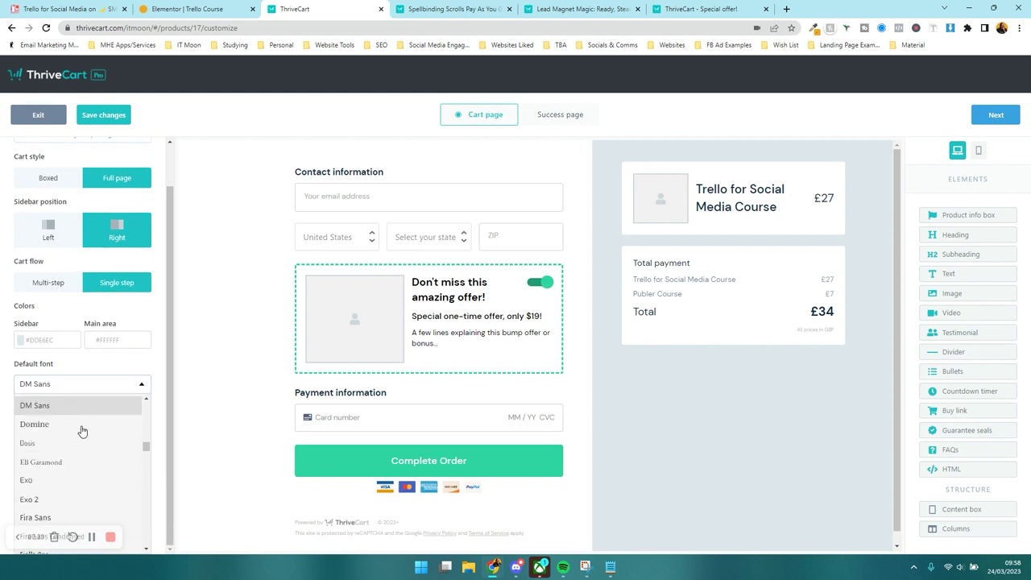
pyautogui.scroll(-10, 82, 433)
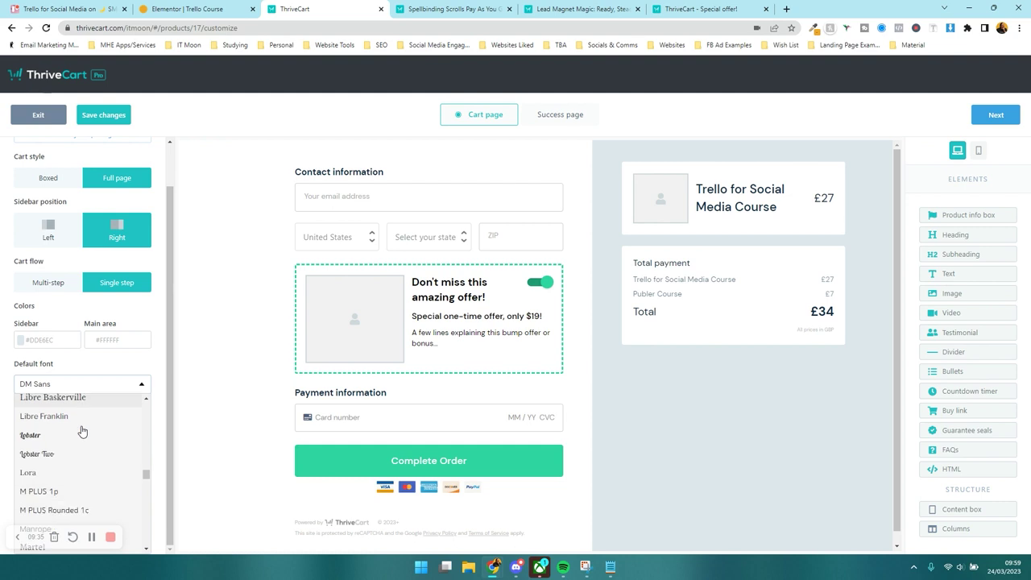
pyautogui.scroll(-3, 81, 433)
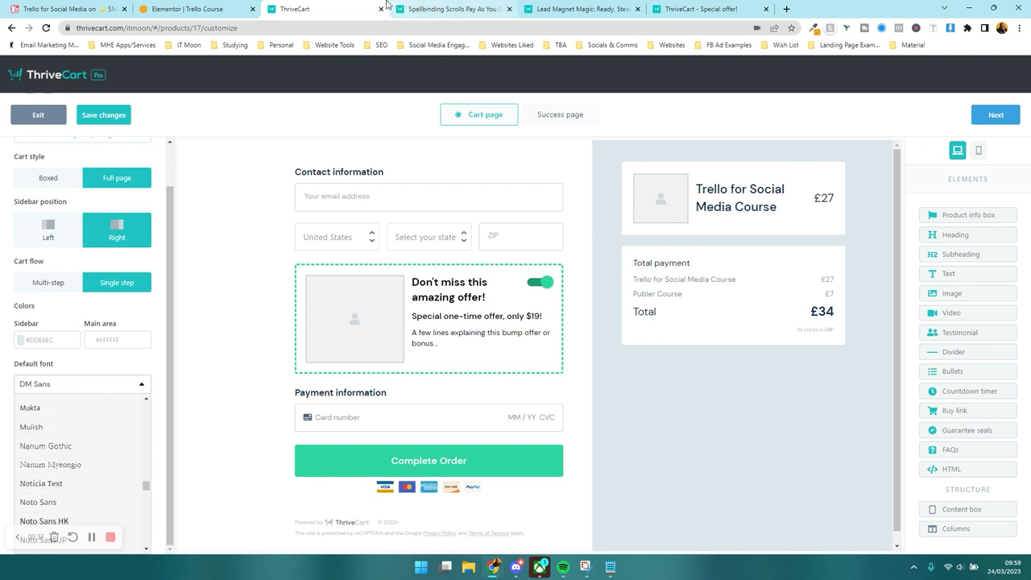
pyautogui.scroll(-5, 81, 451)
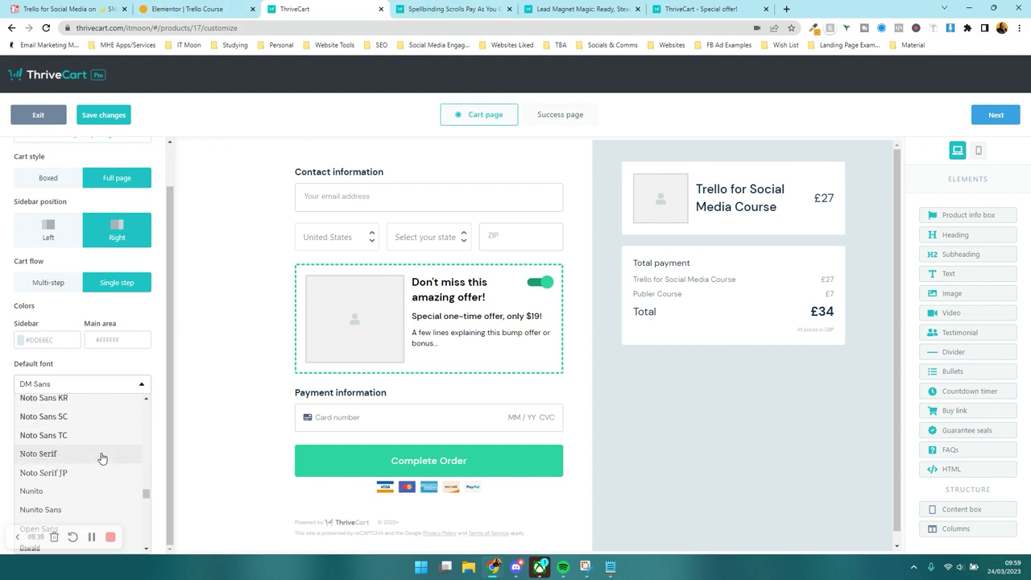
pyautogui.scroll(-2, 84, 455)
pyautogui.scroll(3, 83, 454)
pyautogui.click(50, 441)
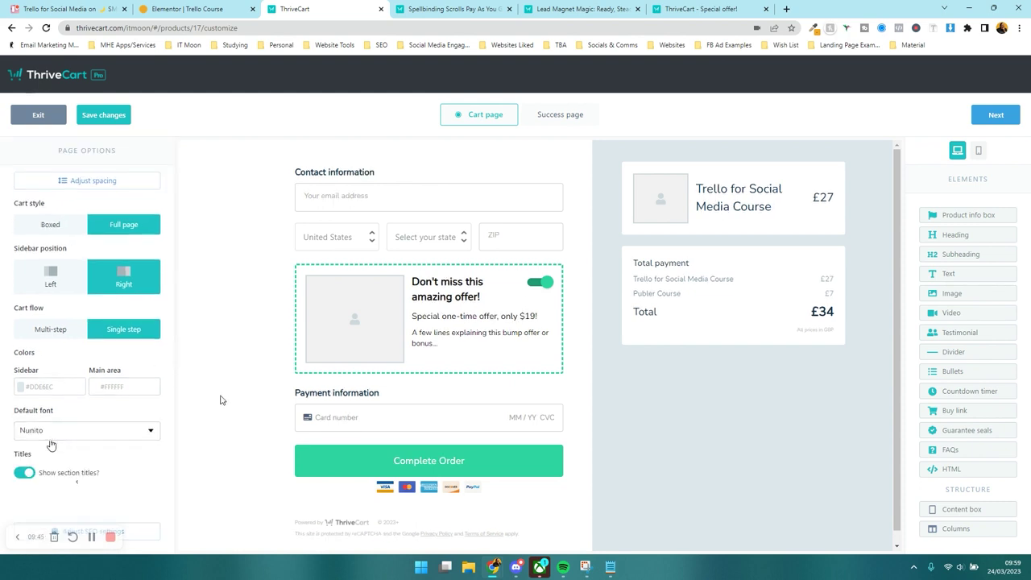
pyautogui.click(29, 475)
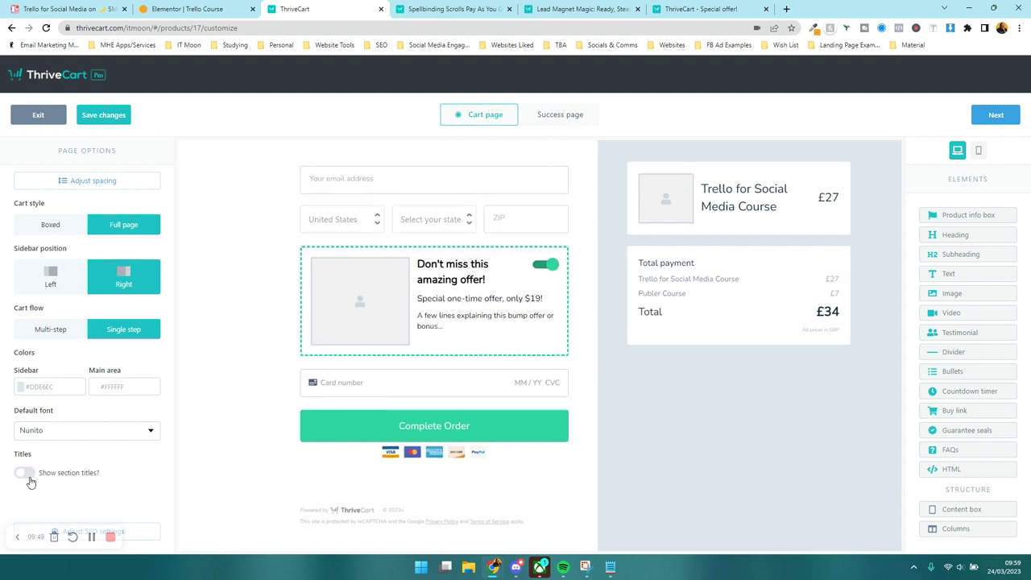
pyautogui.click(28, 475)
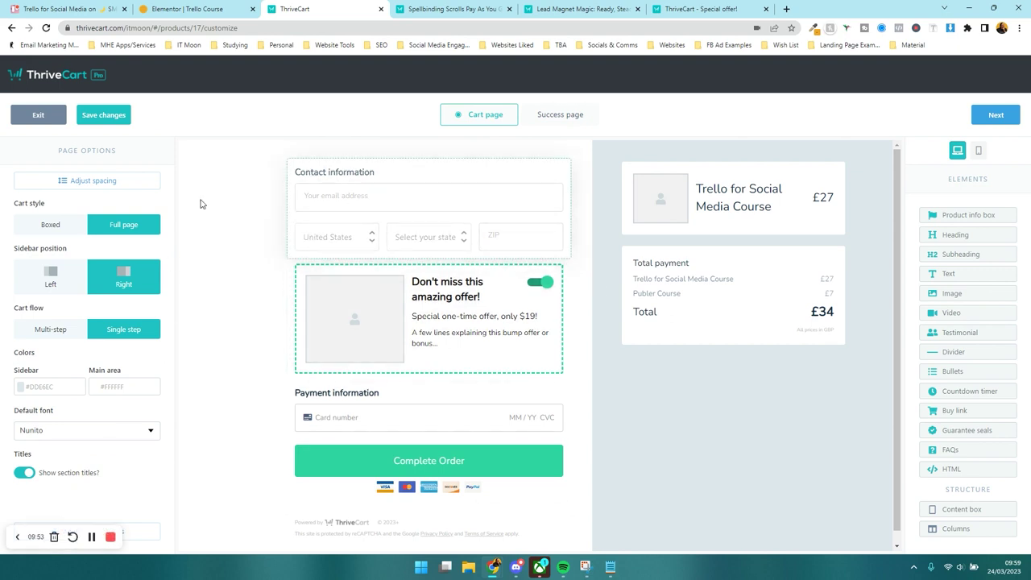
# - Set vertical column spacing to 2 and open the Contact information block's options
pyautogui.click(95, 191)
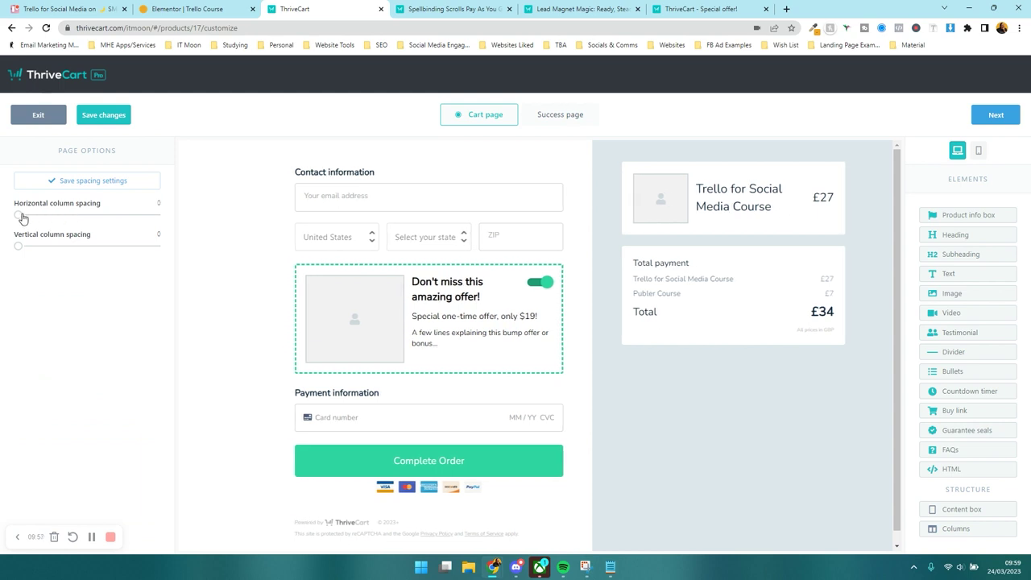
pyautogui.moveTo(20, 247); pyautogui.dragTo(28, 250)
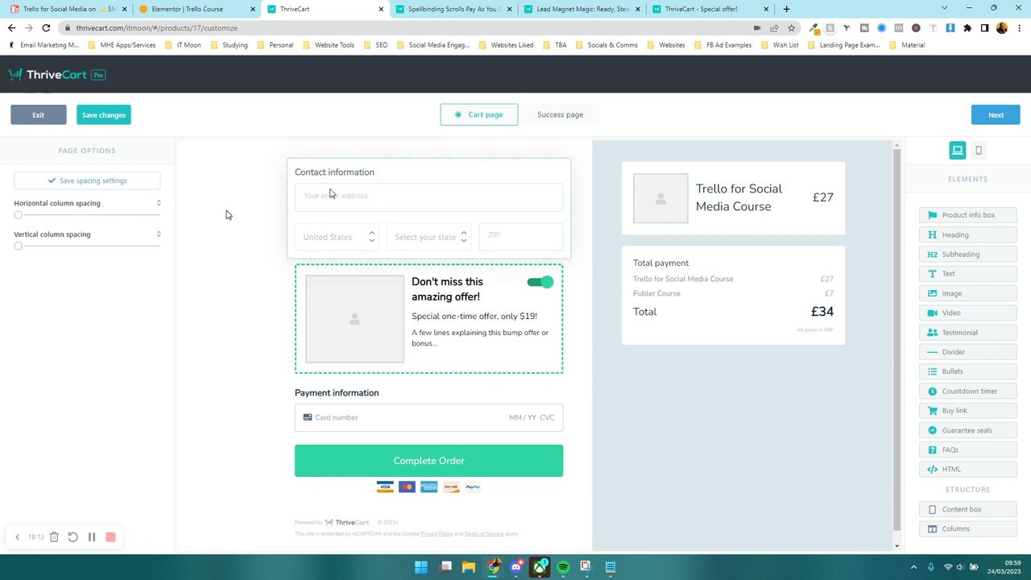
pyautogui.click(330, 190)
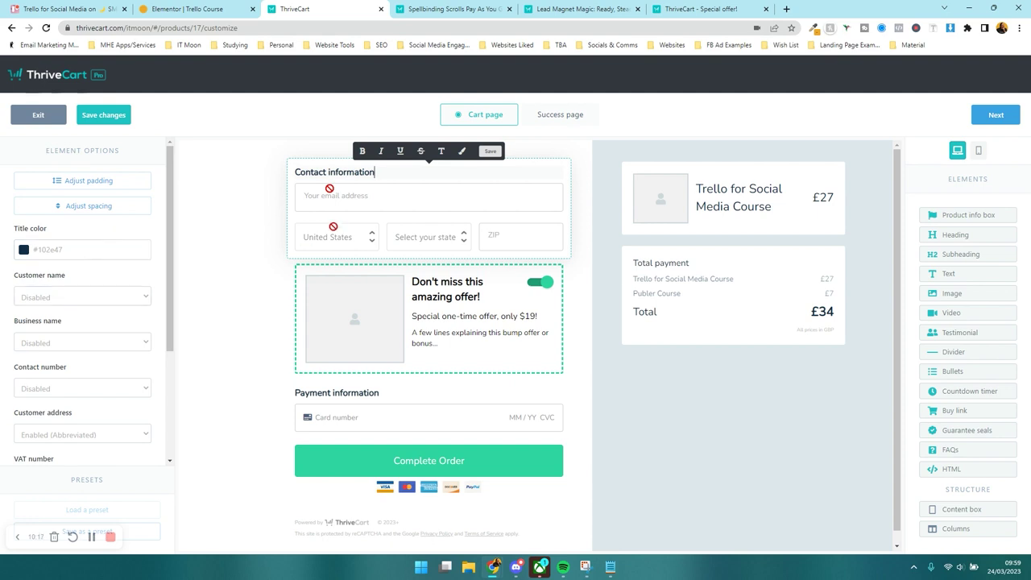
# - Ask for first and last name, keep business name disabled, and collect the full billing address
pyautogui.click(133, 297)
pyautogui.click(98, 333)
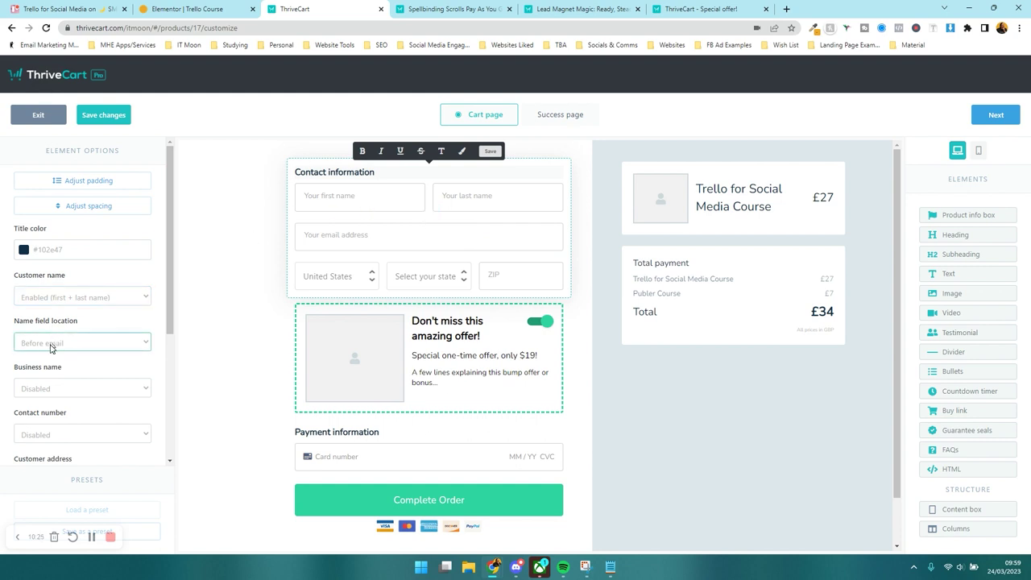
pyautogui.scroll(-3, 50, 345)
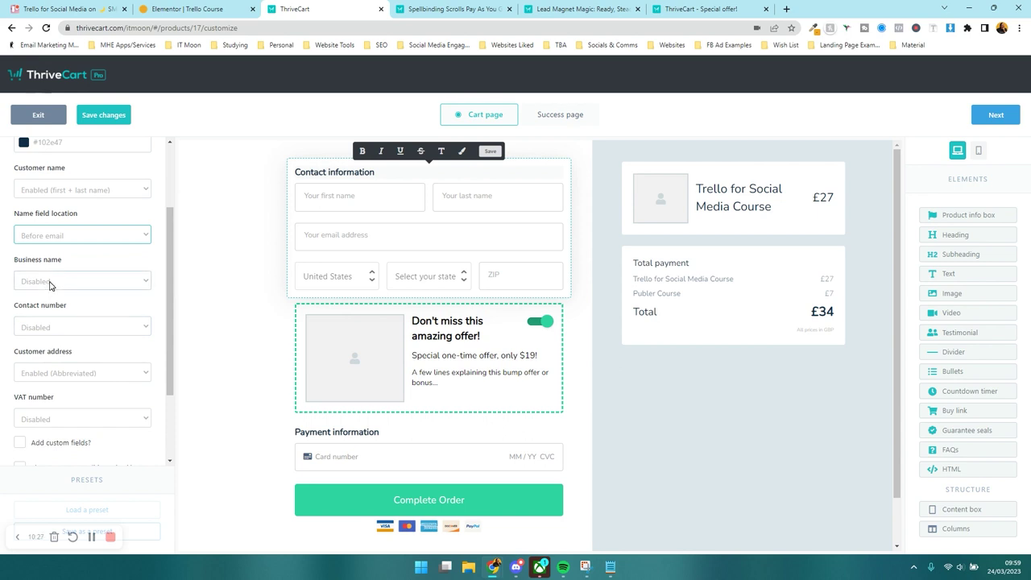
pyautogui.click(50, 282)
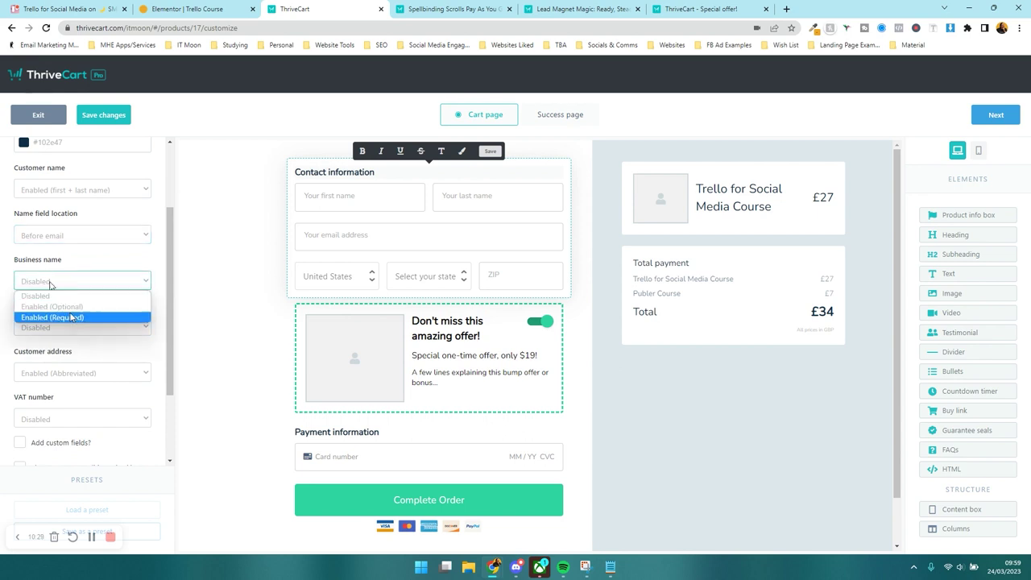
pyautogui.click(77, 277)
pyautogui.scroll(-3, 78, 272)
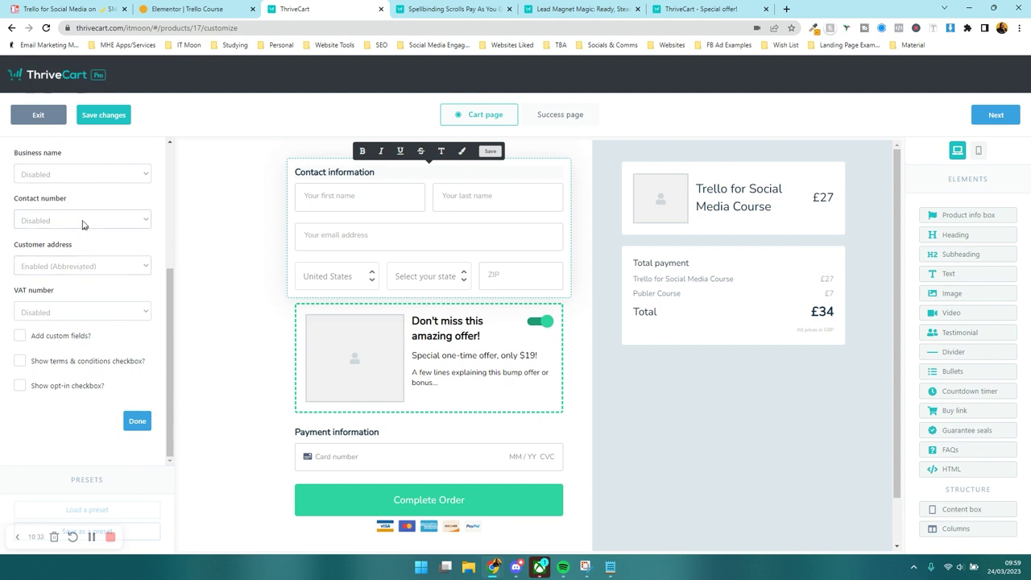
pyautogui.click(69, 265)
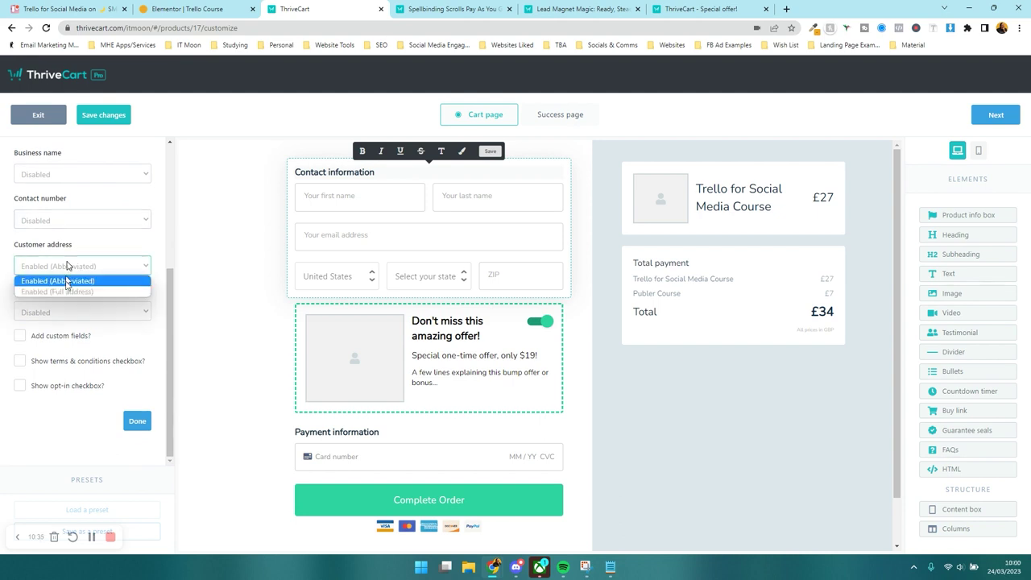
pyautogui.click(66, 291)
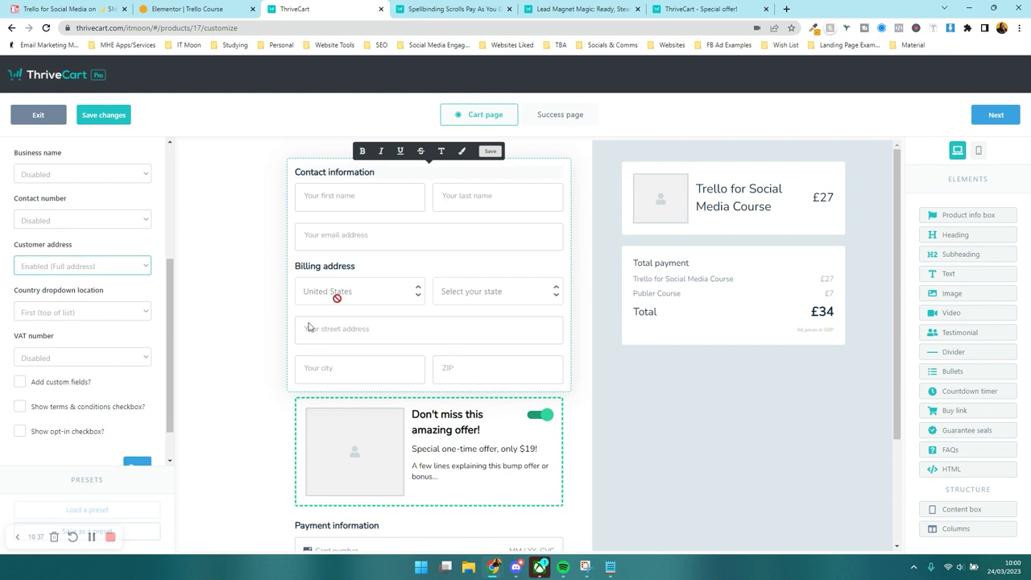
# - Make the VAT number field optional and leave custom fields off
pyautogui.scroll(-1, 112, 317)
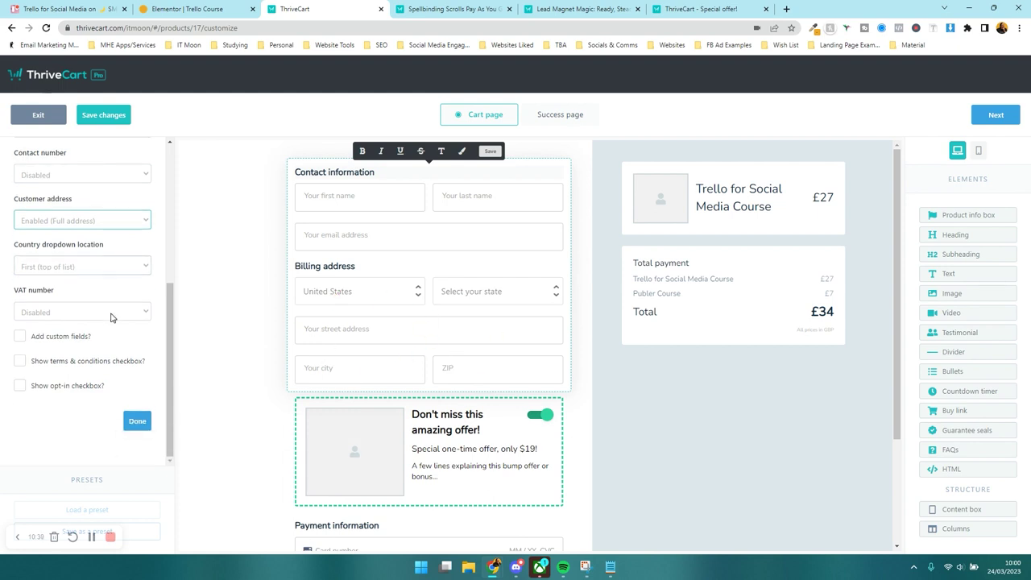
pyautogui.click(110, 314)
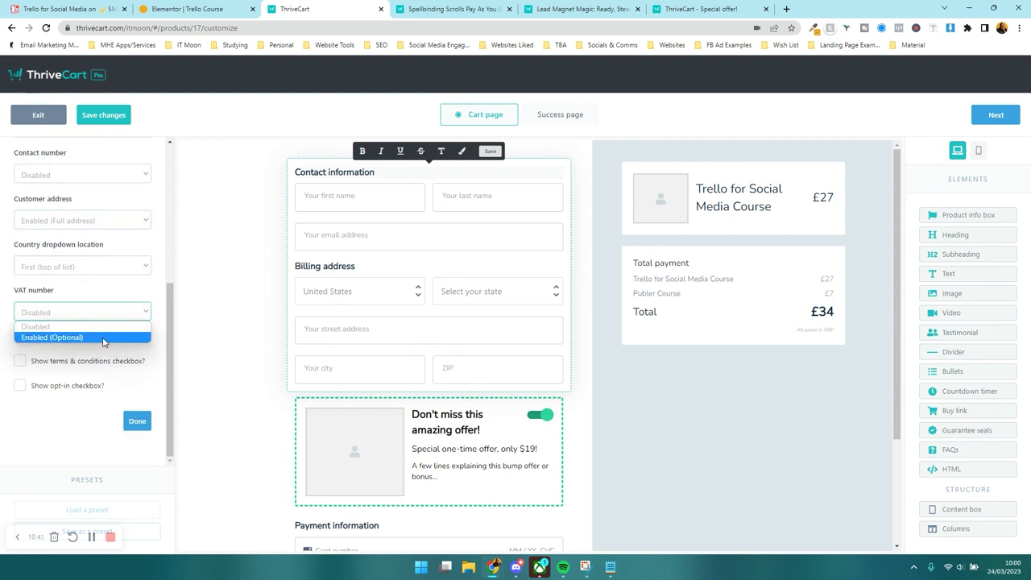
pyautogui.click(103, 338)
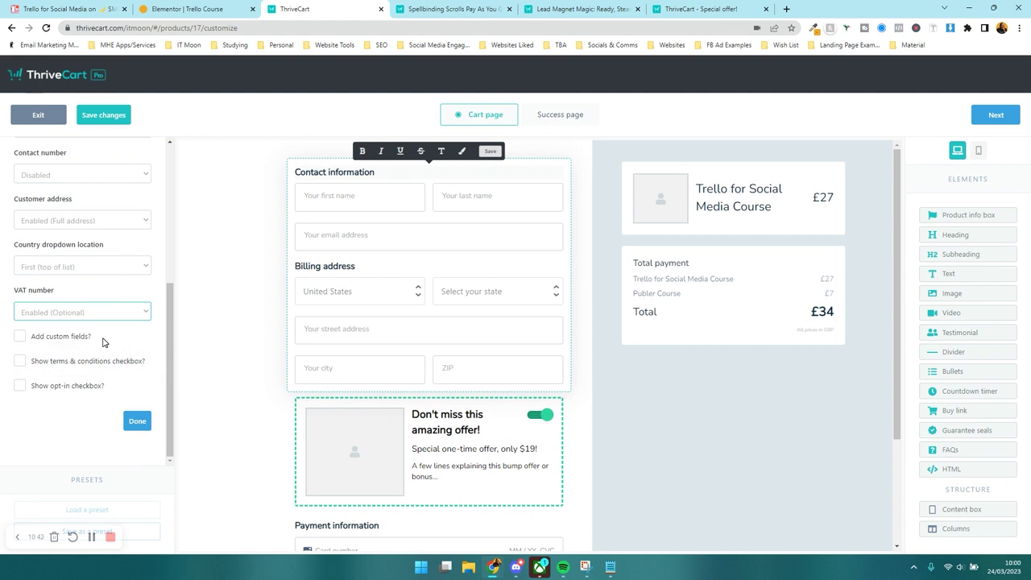
pyautogui.click(66, 340)
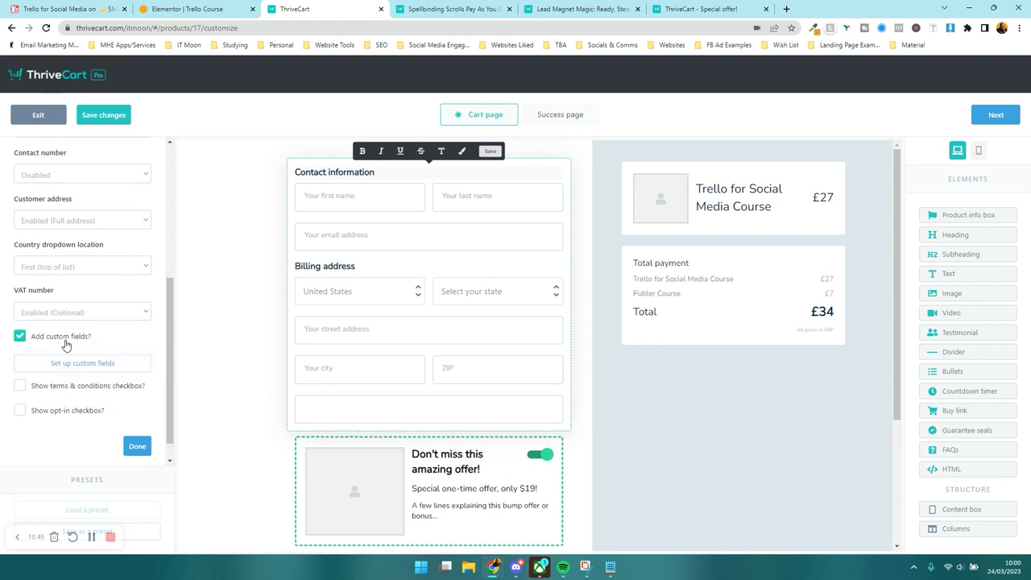
pyautogui.scroll(-1, 67, 345)
pyautogui.click(67, 342)
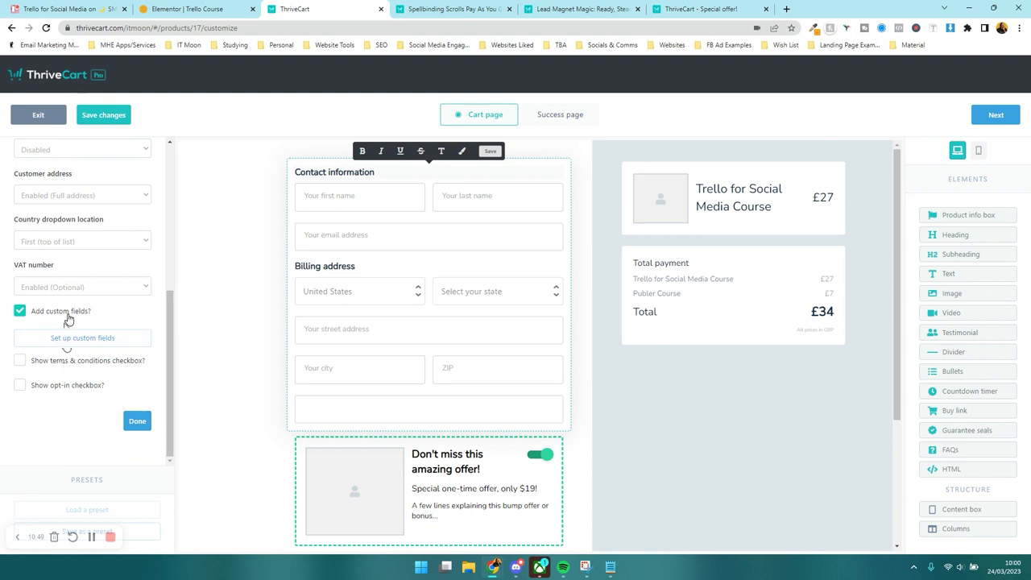
pyautogui.click(48, 311)
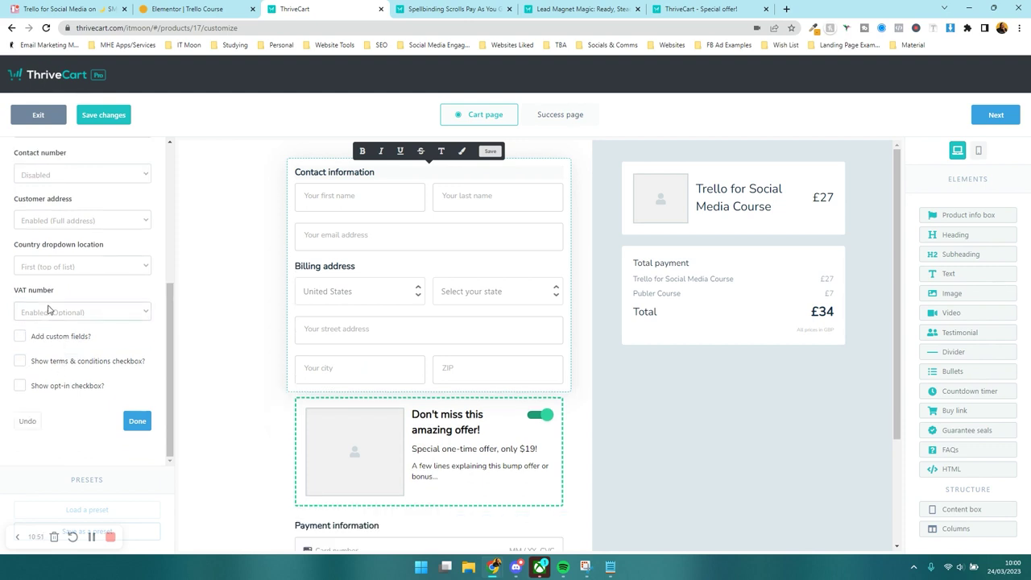
# - Leave the terms and conditions and marketing opt-in checkboxes off, then finish the contact fields
pyautogui.click(47, 363)
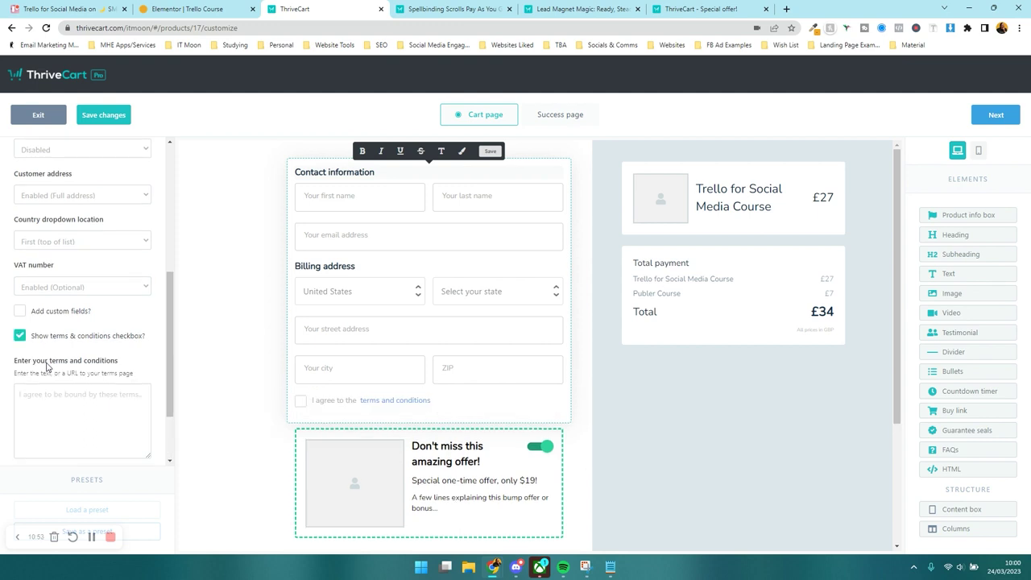
pyautogui.scroll(-1, 50, 366)
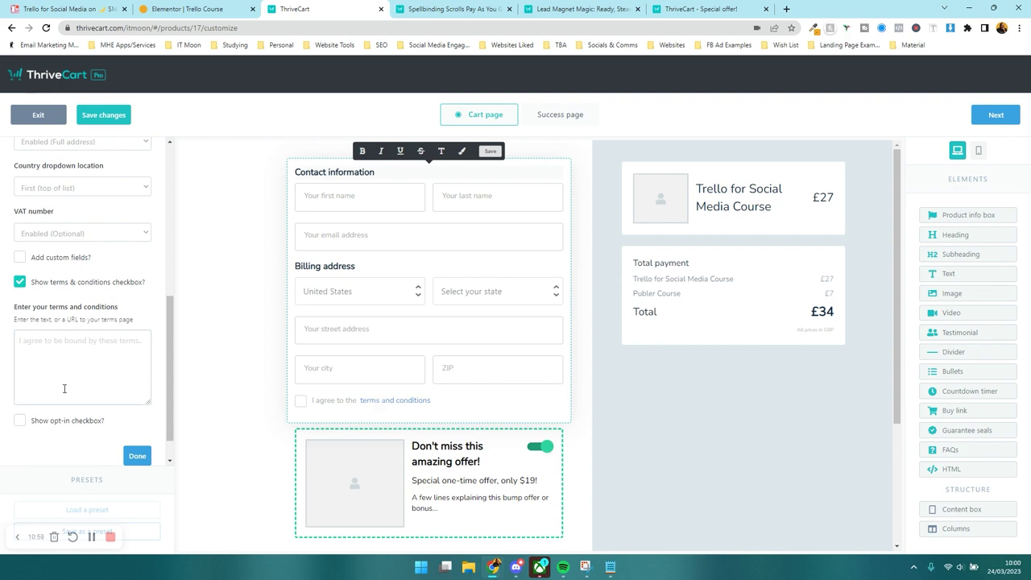
pyautogui.click(19, 282)
pyautogui.click(19, 386)
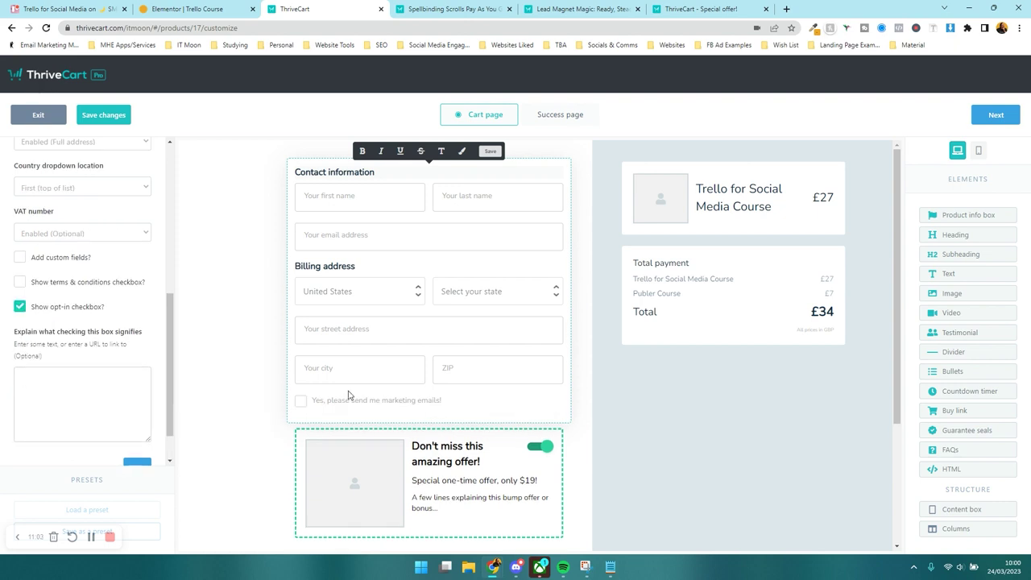
pyautogui.click(24, 307)
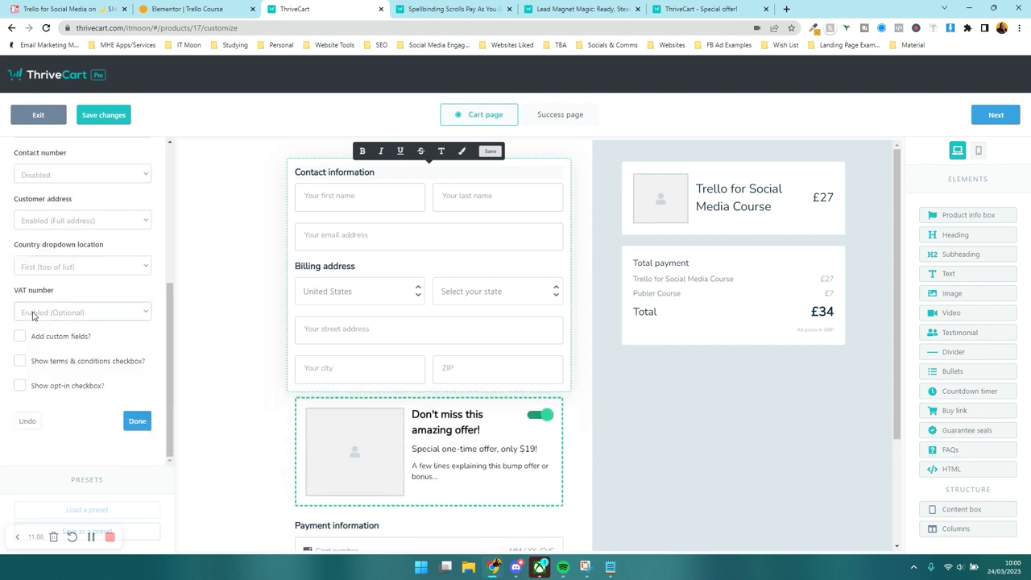
pyautogui.click(138, 422)
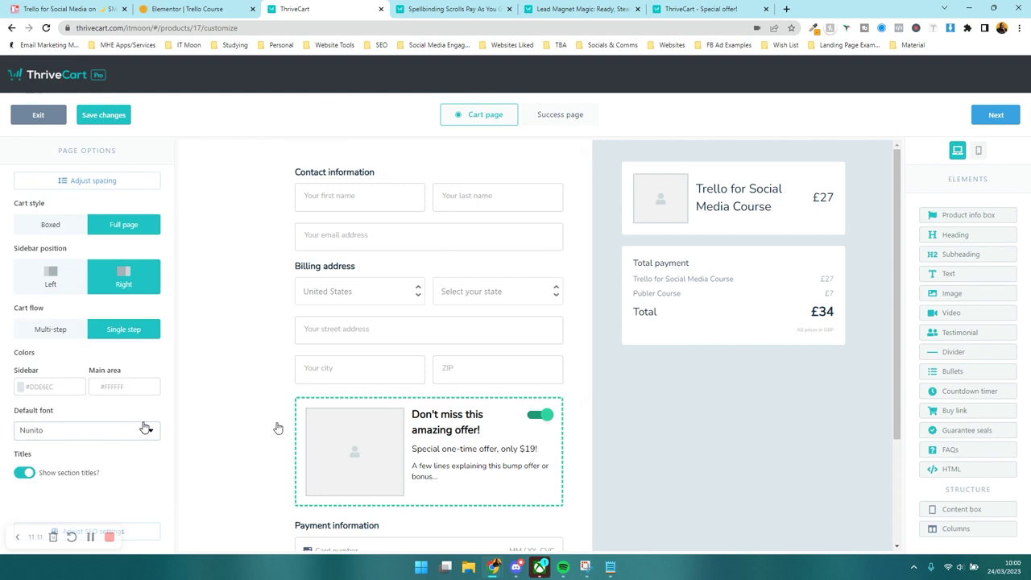
pyautogui.click(348, 288)
pyautogui.scroll(-3, 101, 314)
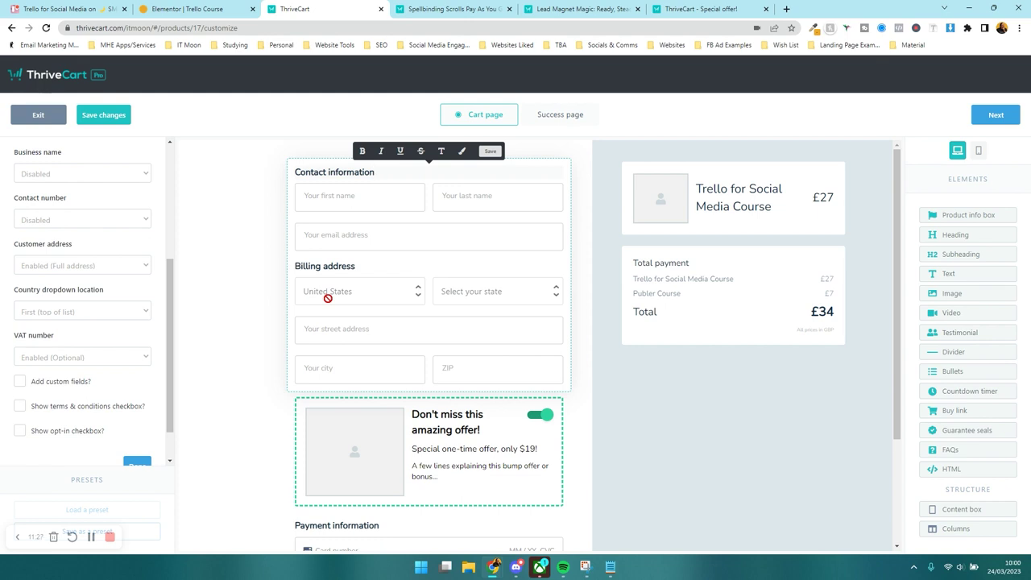
# - Change the bump offer heading to 'Why not learn how to schedule your posts too?'
pyautogui.click(632, 405)
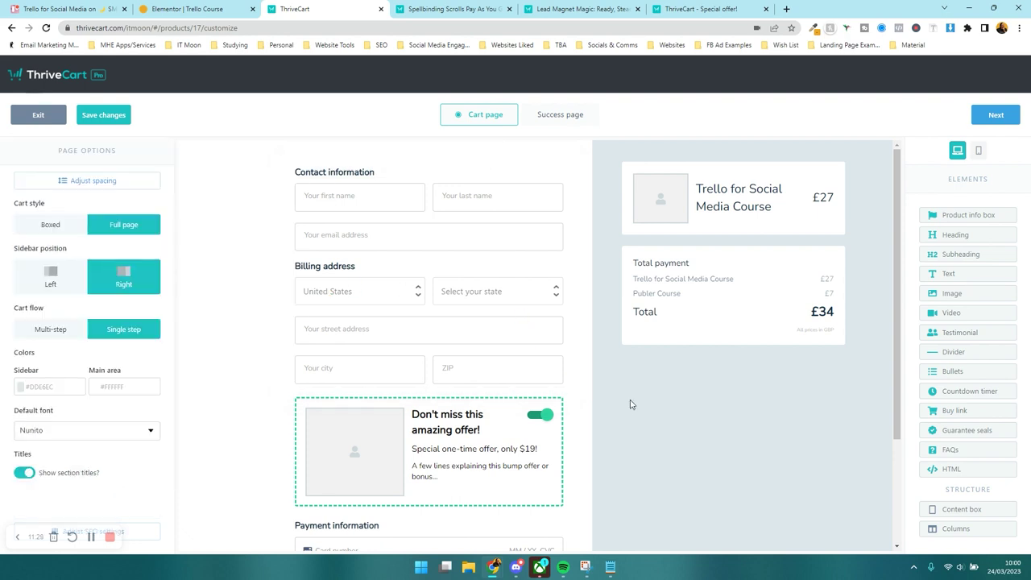
pyautogui.scroll(-2, 438, 355)
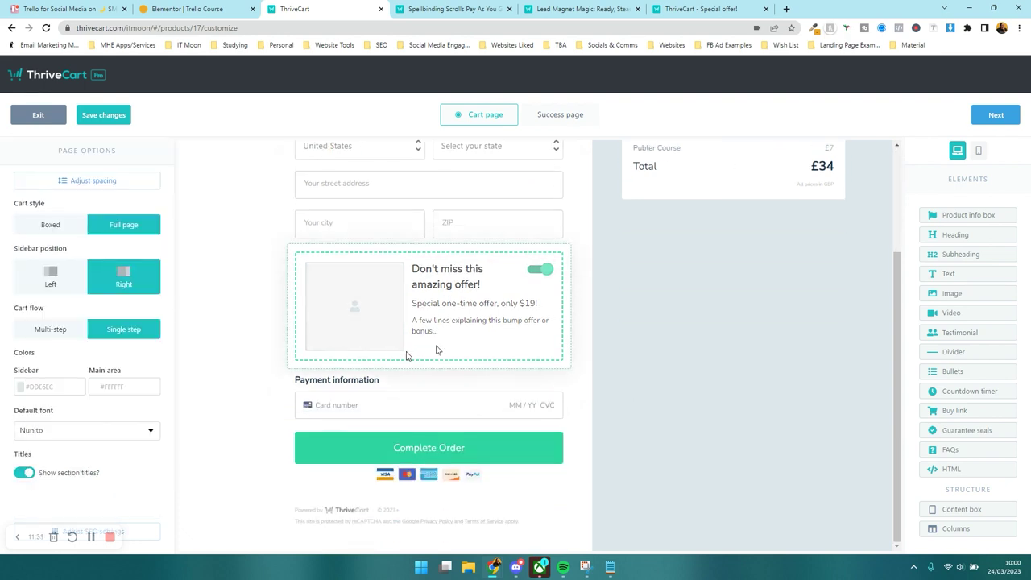
pyautogui.click(415, 300)
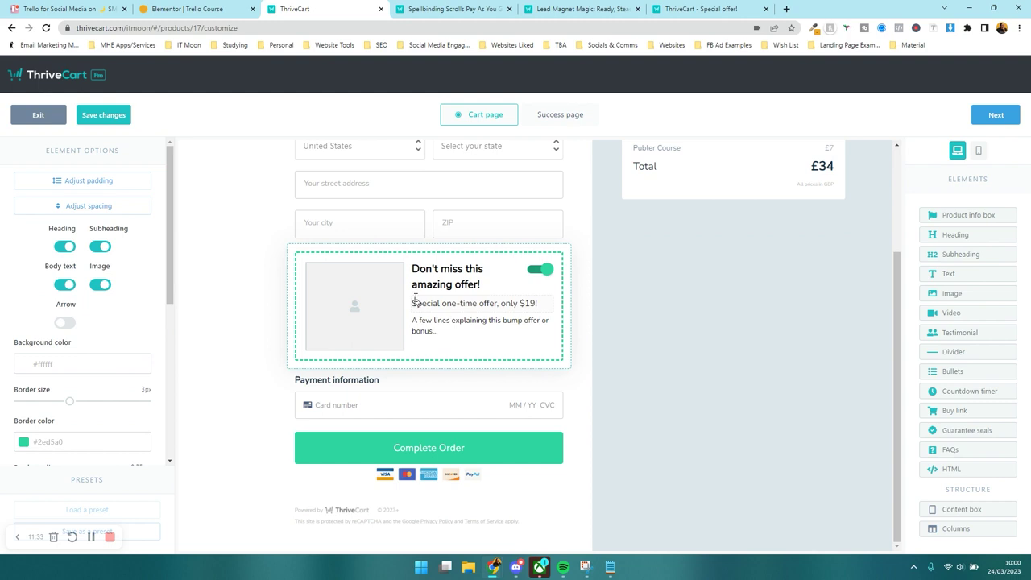
pyautogui.click(468, 274)
pyautogui.click(477, 321)
pyautogui.click(490, 353)
pyautogui.click(472, 318)
pyautogui.click(469, 299)
pyautogui.tripleClick(458, 274)
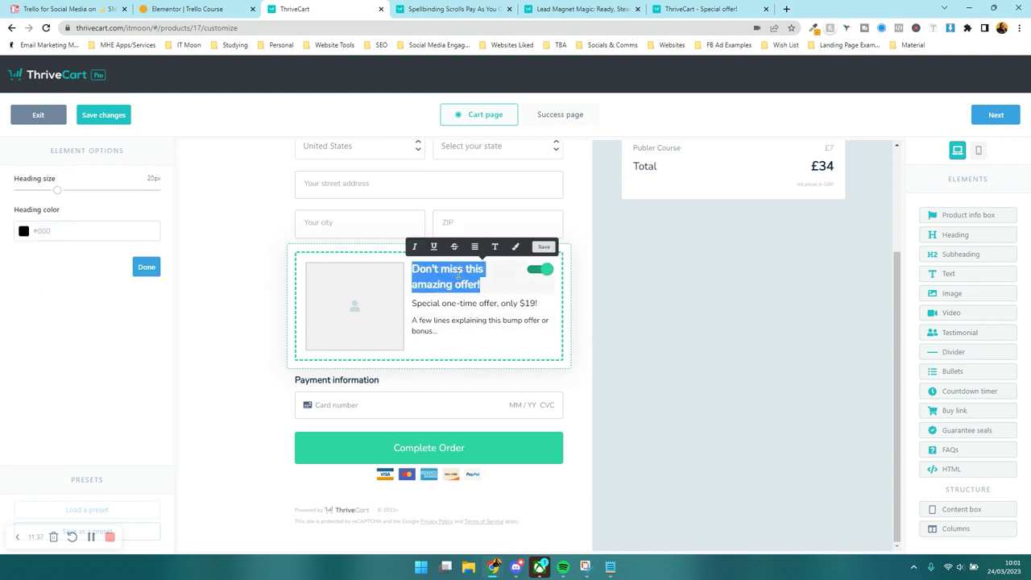
pyautogui.write('Wh')
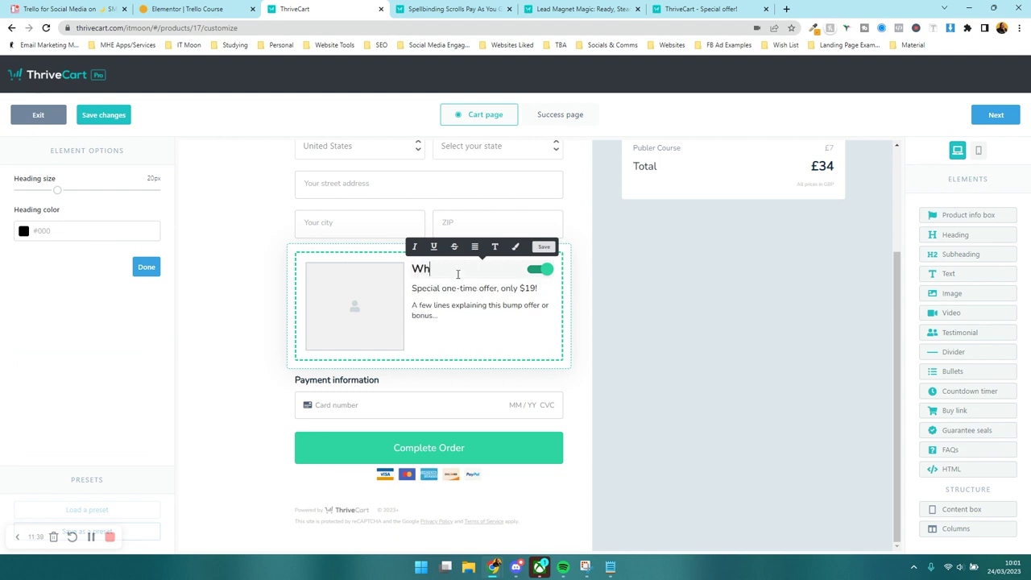
pyautogui.write('y not learn how to schedule your posts too?')
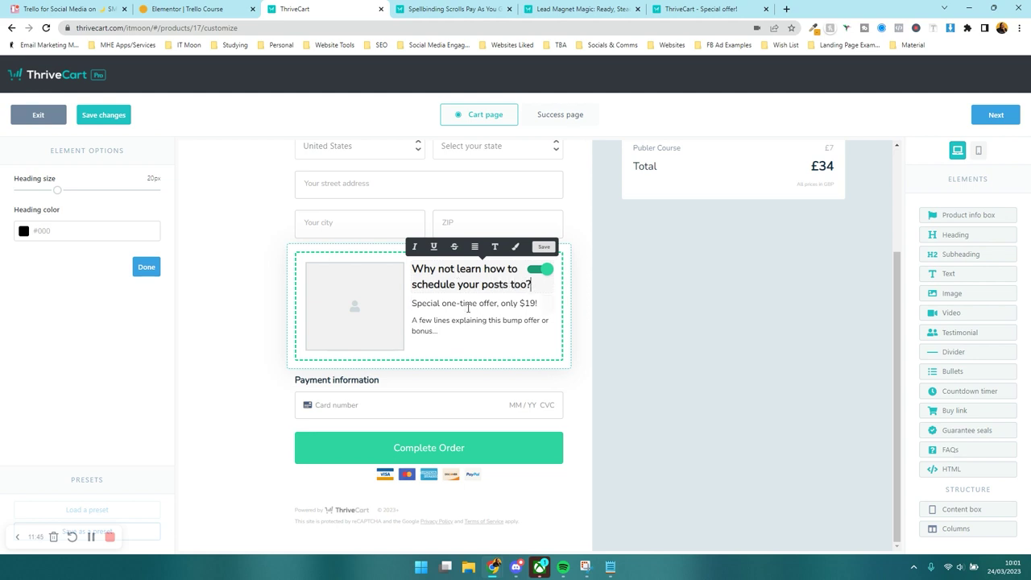
# - Replace the dollar sign with £ in the offer price line
pyautogui.click(466, 305)
pyautogui.moveTo(527, 303); pyautogui.dragTo(521, 303)
pyautogui.write('£7')
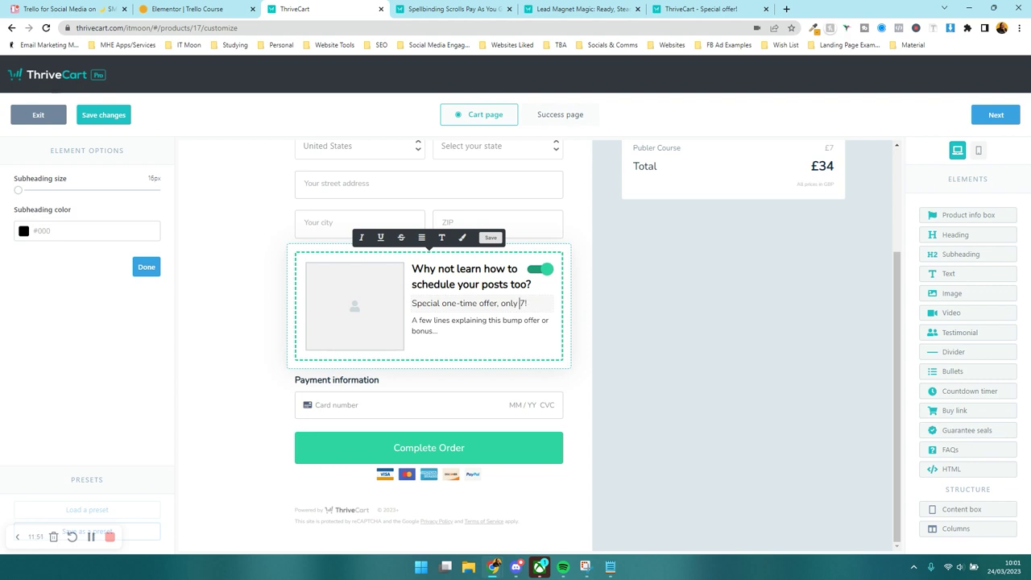
# - Rewrite the offer body to pitch learning Publer for free, correcting 'scheudle' to 'schedule'
pyautogui.tripleClick(502, 326)
pyautogui.write('Learn step by step how to use Publer for')
pyautogui.write('free to scheudle your social')
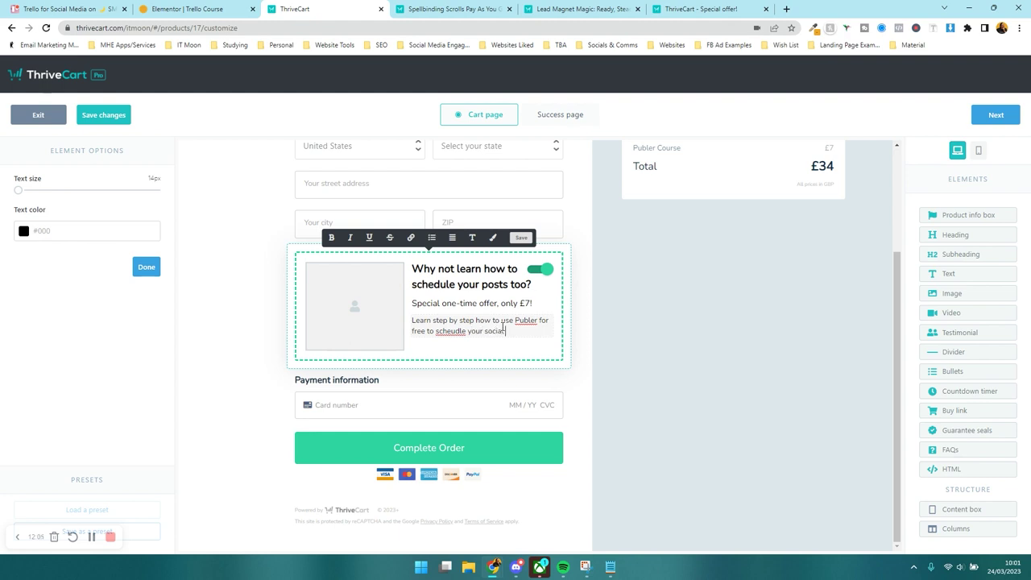
pyautogui.write("you've planned through the Trello course.")
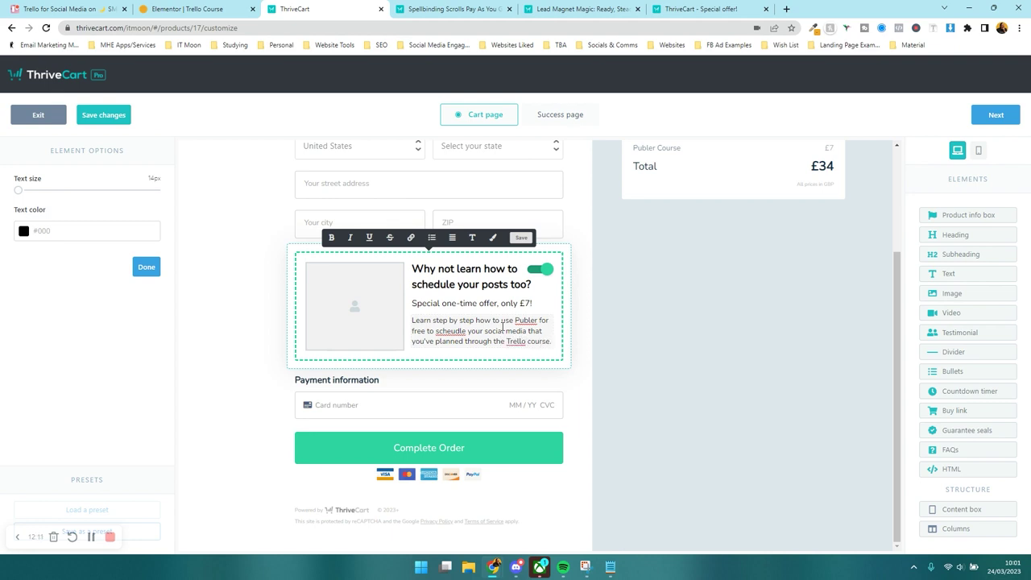
pyautogui.rightClick(453, 331)
pyautogui.click(506, 344)
pyautogui.click(347, 314)
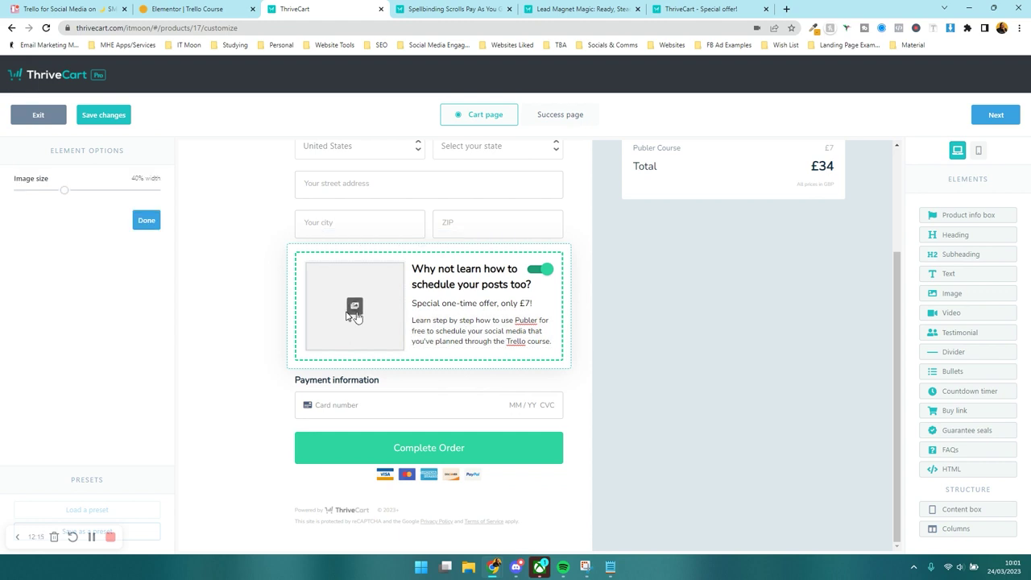
# - Hide the bump offer image, add an arrow, and view the Lead Magnet Magic checkout for reference
pyautogui.click(414, 268)
pyautogui.click(392, 258)
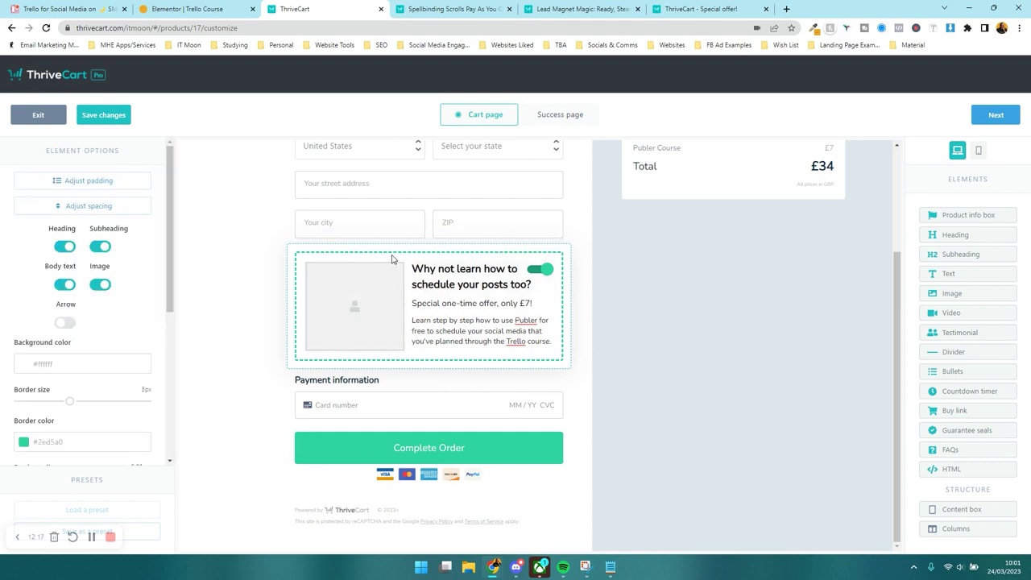
pyautogui.scroll(-3, 68, 312)
pyautogui.scroll(-1, 75, 321)
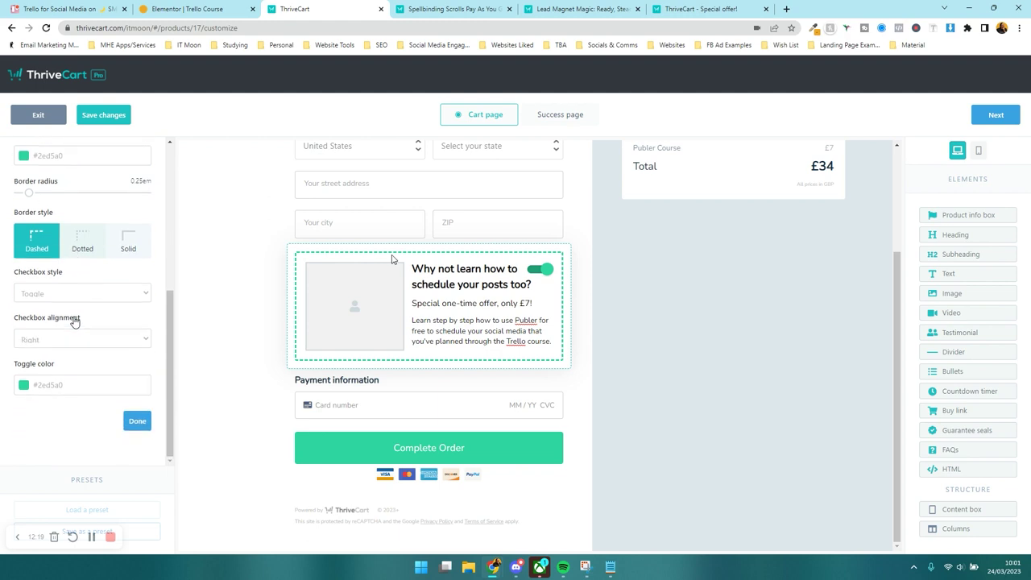
pyautogui.scroll(3, 77, 320)
pyautogui.scroll(1, 77, 320)
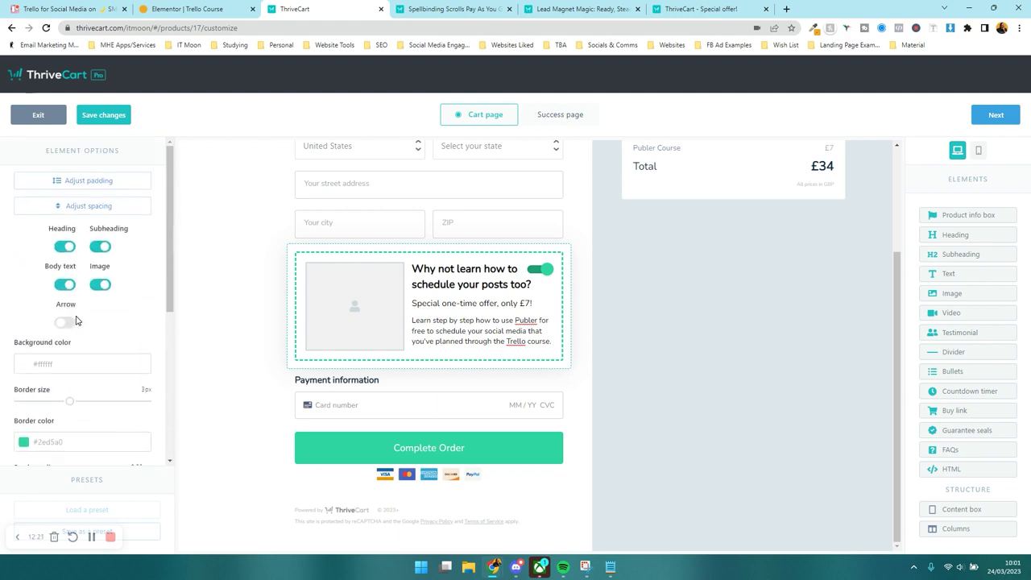
pyautogui.click(95, 289)
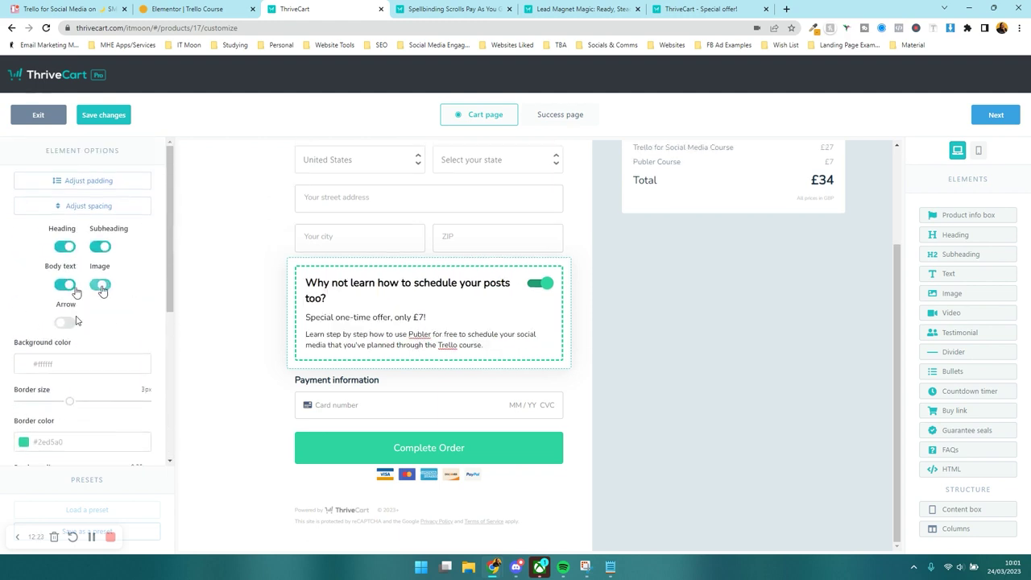
pyautogui.click(69, 250)
pyautogui.click(67, 248)
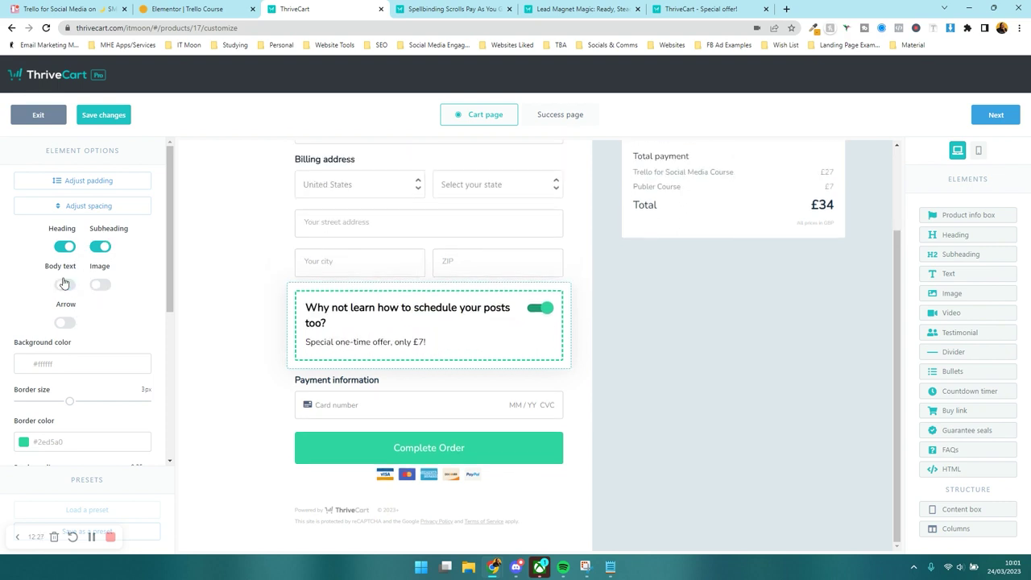
pyautogui.click(66, 327)
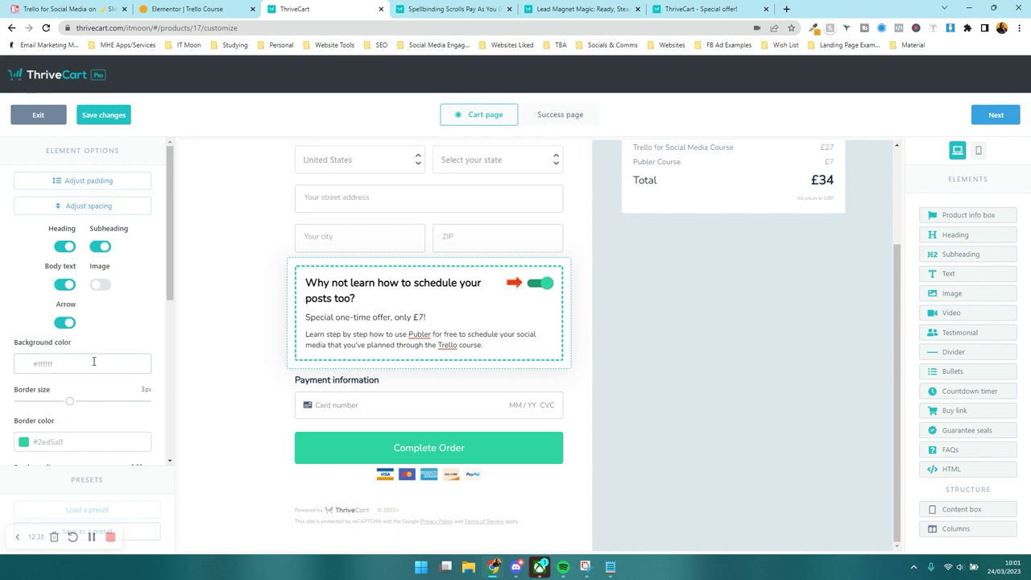
pyautogui.click(580, 9)
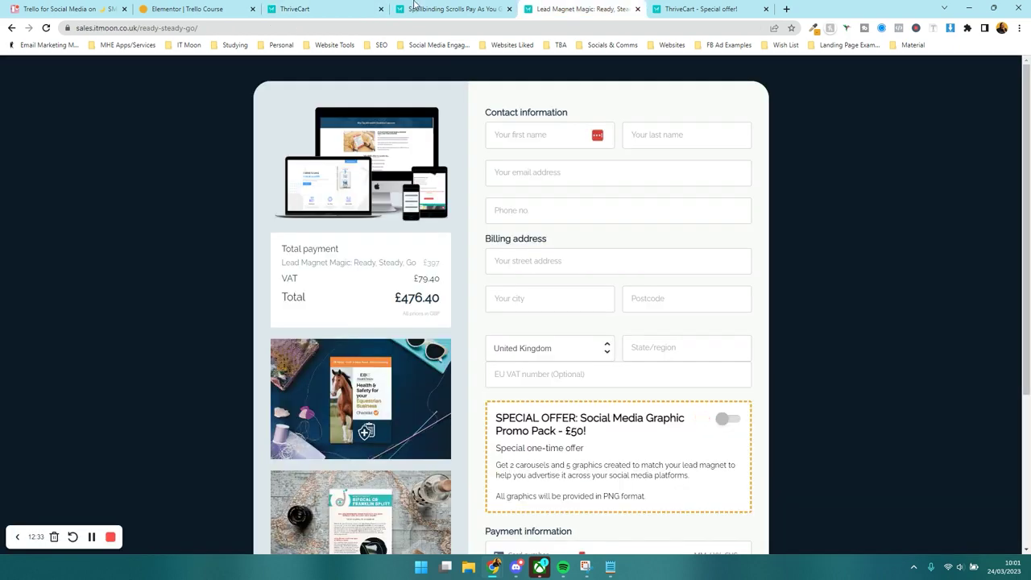
# - Back in the Trello checkout, set the offer box border colour to #ECA72C
pyautogui.click(332, 6)
pyautogui.scroll(-1, 64, 378)
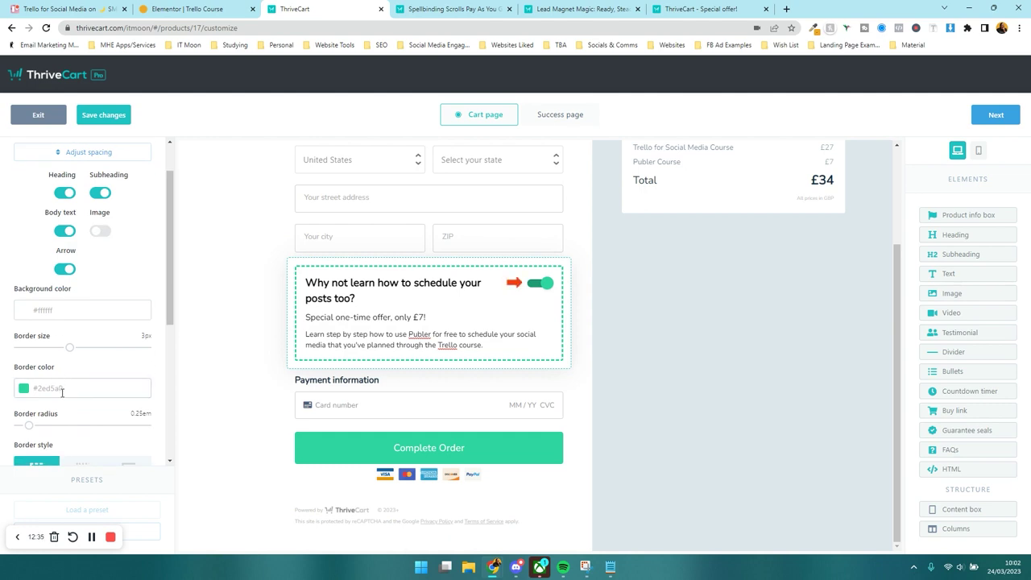
pyautogui.click(62, 392)
pyautogui.press('super+v')
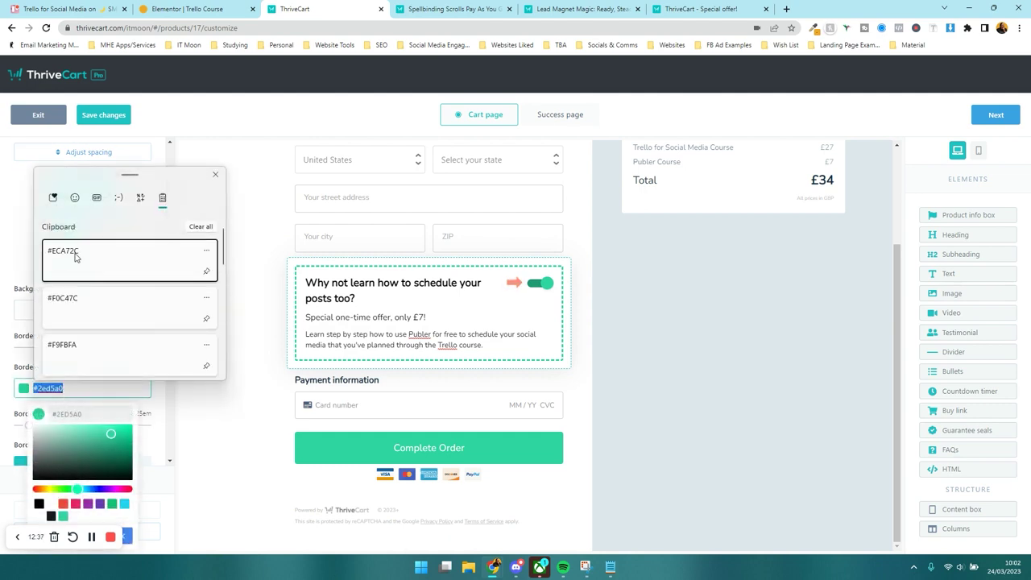
pyautogui.click(74, 256)
pyautogui.scroll(-2, 121, 333)
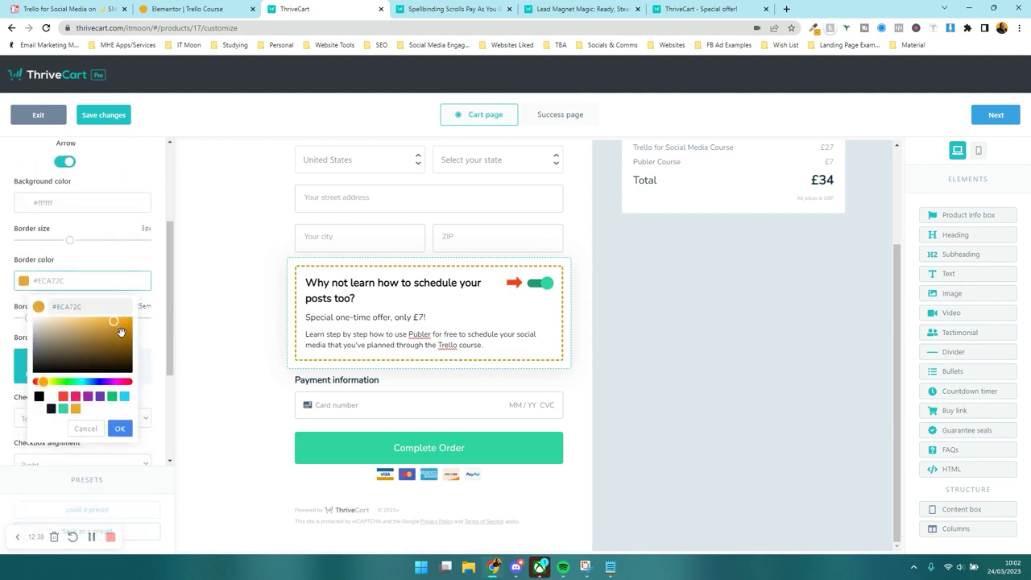
pyautogui.click(161, 450)
# - Set the offer toggle colour to #ECA72C
pyautogui.scroll(-3, 64, 348)
pyautogui.click(65, 348)
pyautogui.press('super+v')
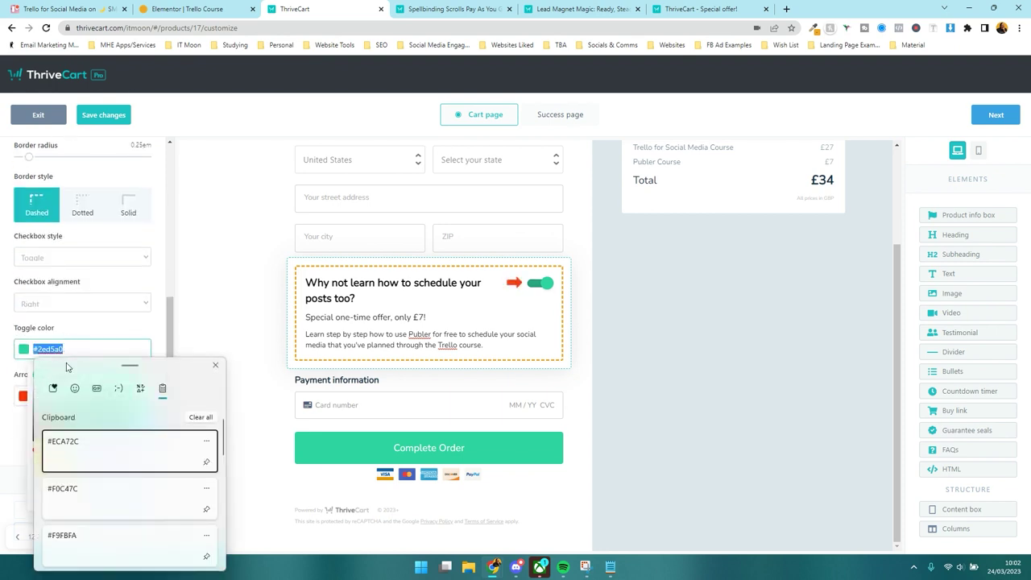
pyautogui.click(79, 451)
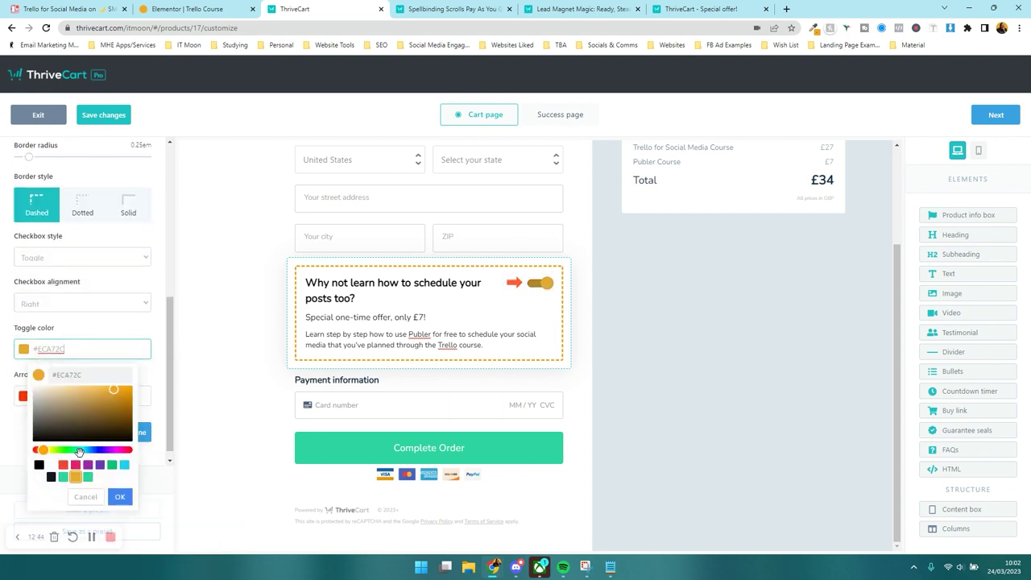
pyautogui.click(154, 376)
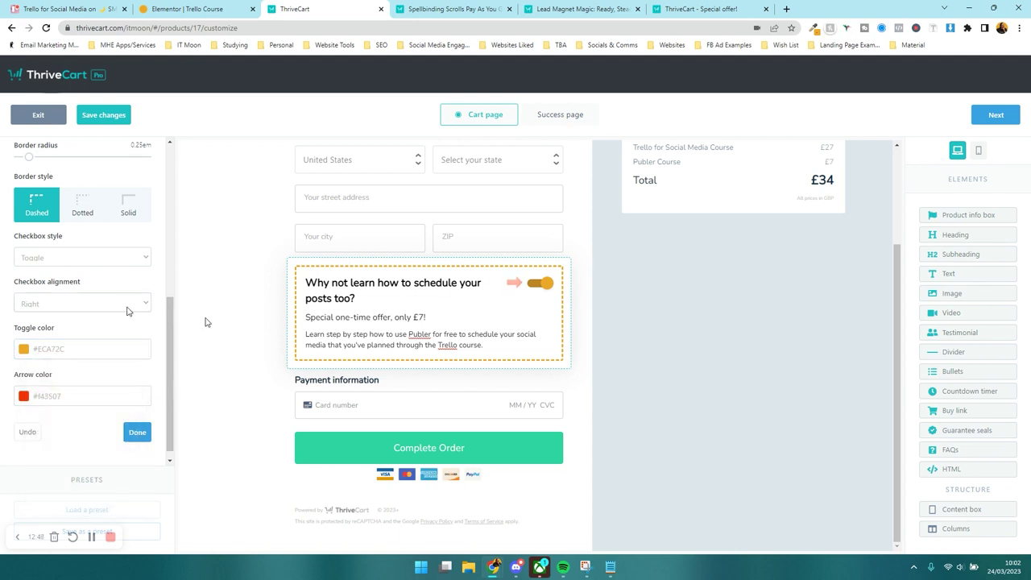
# - Preview dotted and solid borders, then keep the offer box border dashed
pyautogui.scroll(2, 111, 281)
pyautogui.click(100, 320)
pyautogui.click(128, 318)
pyautogui.click(32, 322)
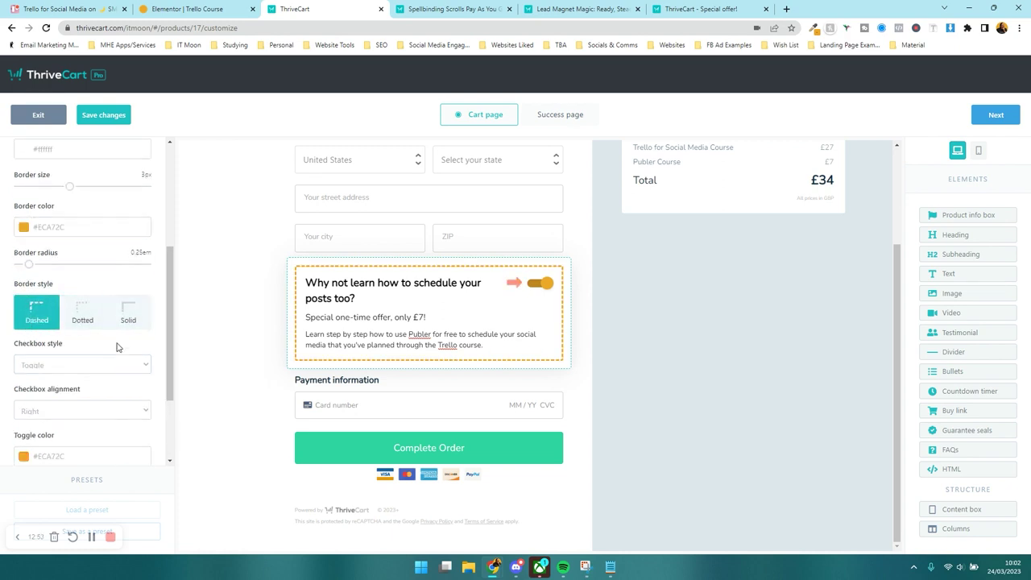
pyautogui.click(225, 322)
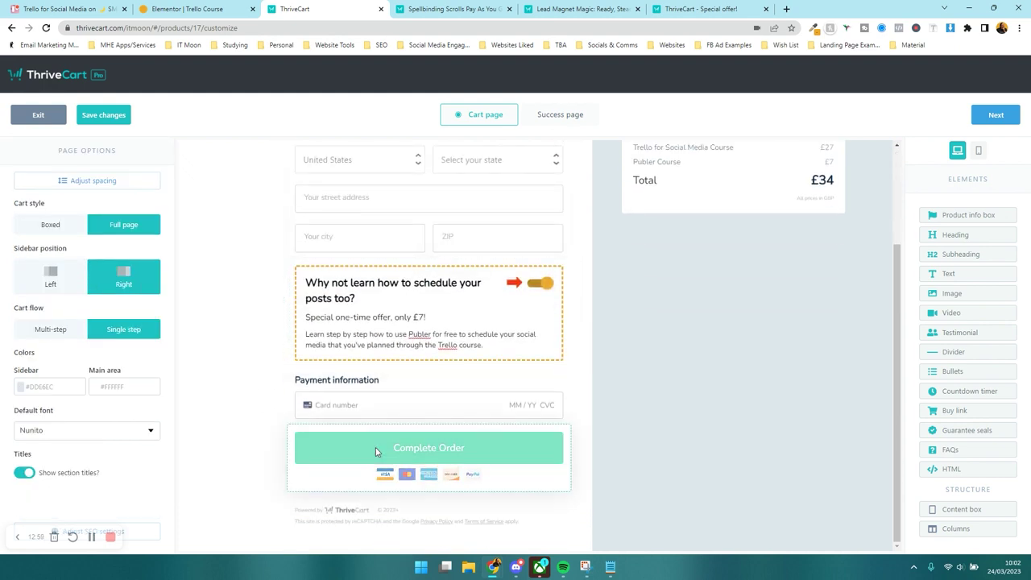
# - Keep Complete Order a full-width standard button and colour it #ECA72C
pyautogui.click(376, 447)
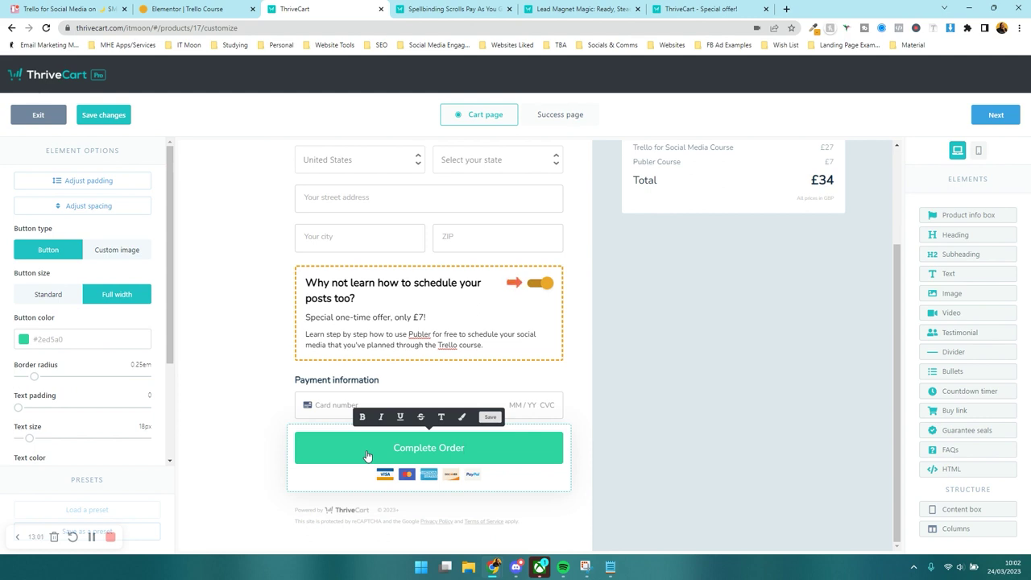
pyautogui.click(133, 256)
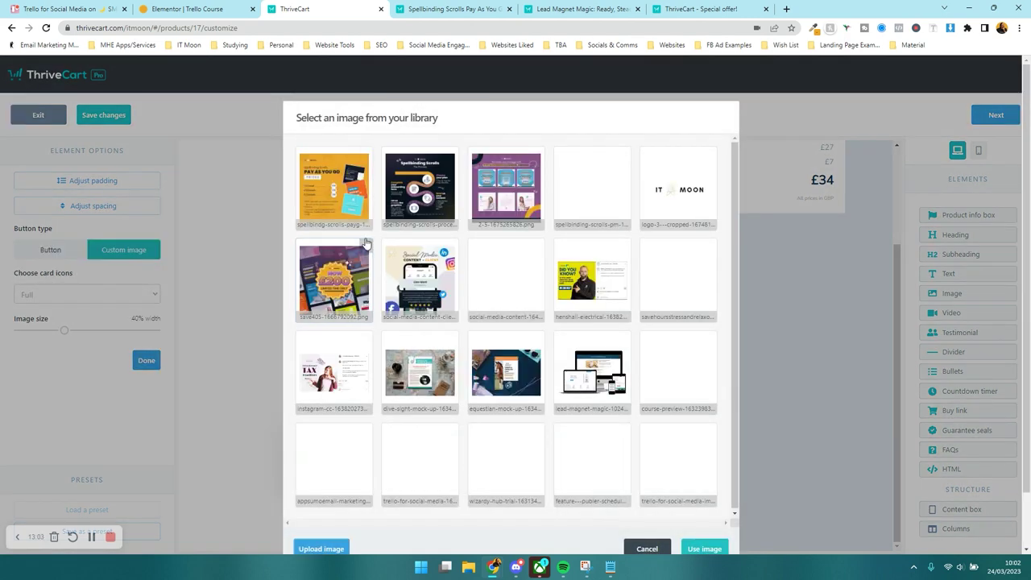
pyautogui.click(647, 549)
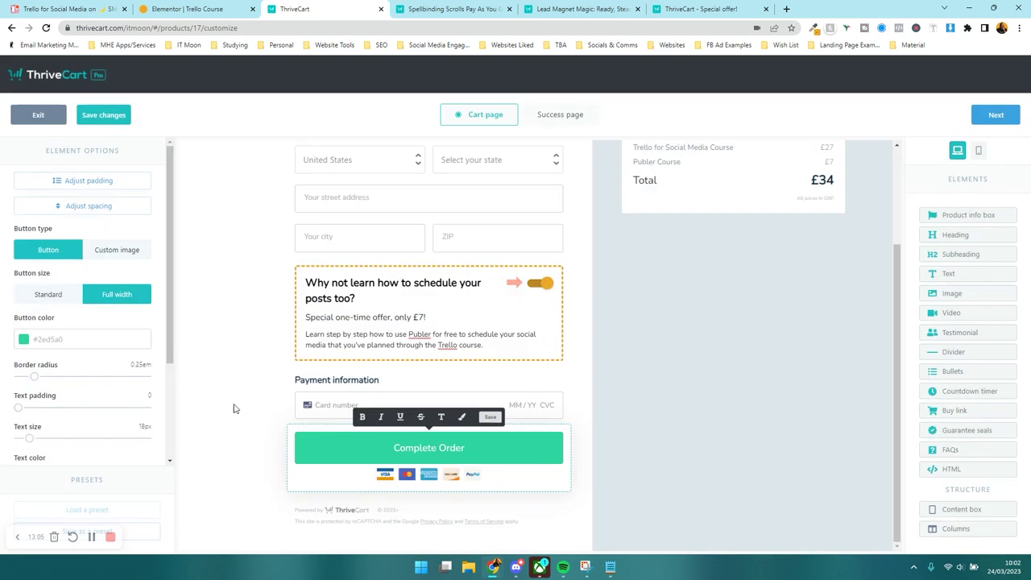
pyautogui.click(54, 294)
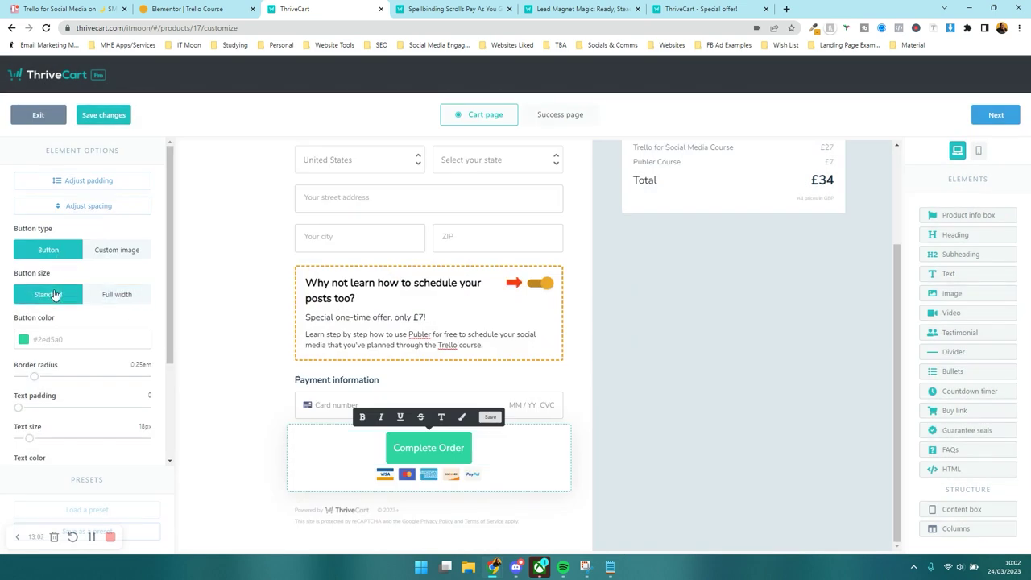
pyautogui.click(113, 295)
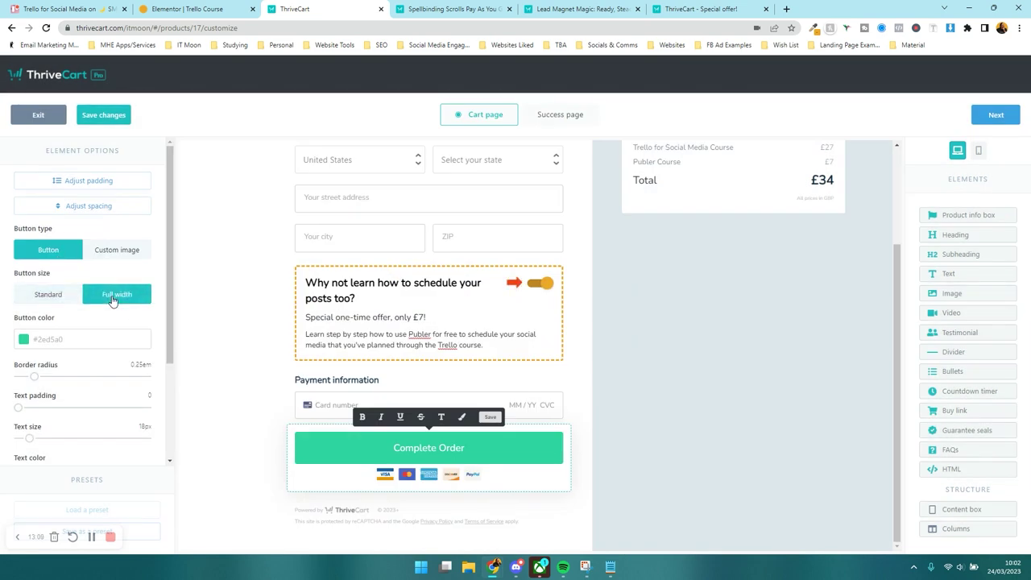
pyautogui.click(70, 339)
pyautogui.press('super+v')
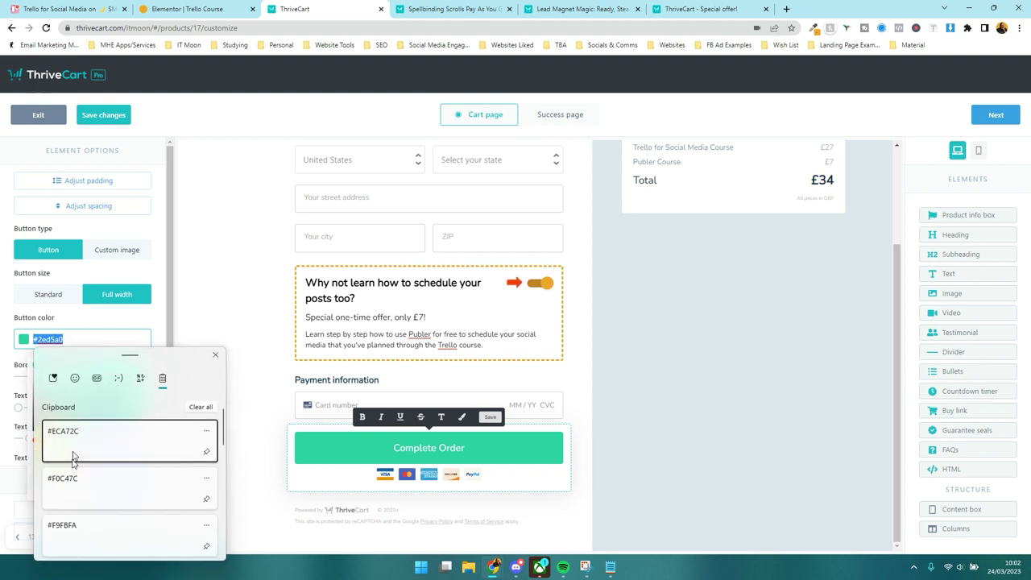
pyautogui.click(73, 456)
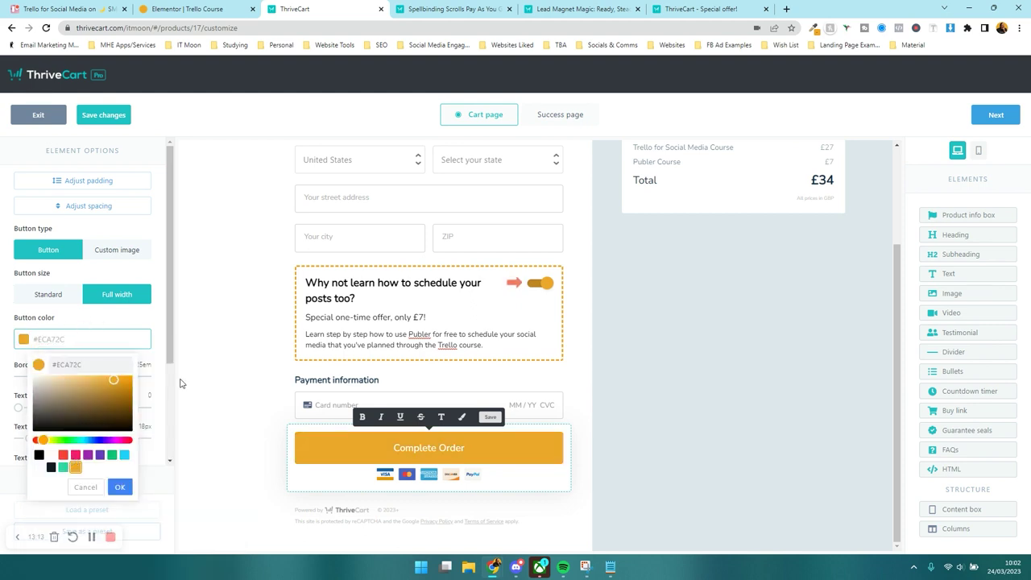
pyautogui.click(217, 318)
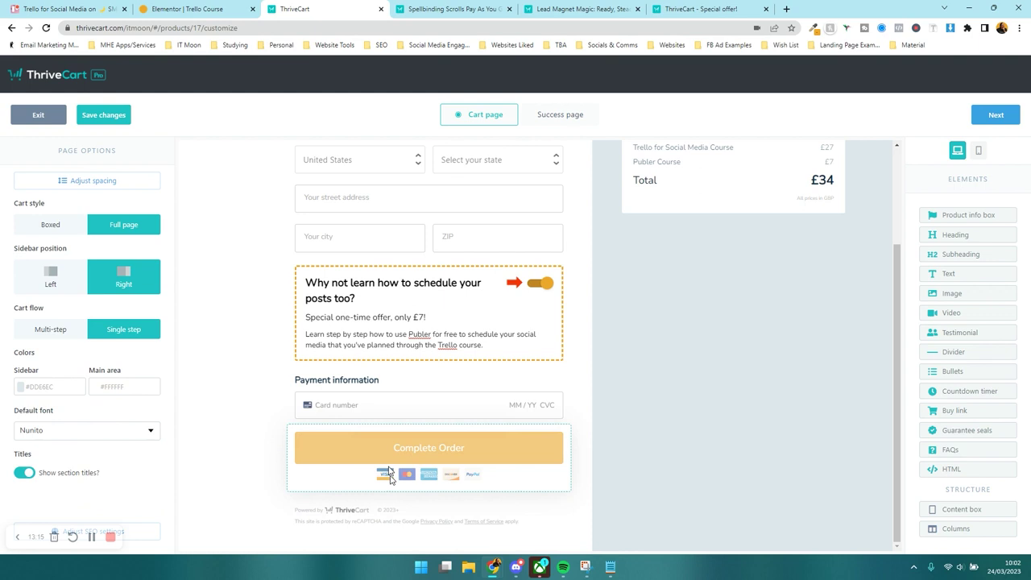
# - Give the order button a 2em border radius and 22px text
pyautogui.click(388, 475)
pyautogui.scroll(-3, 152, 381)
pyautogui.moveTo(35, 274); pyautogui.dragTo(149, 277)
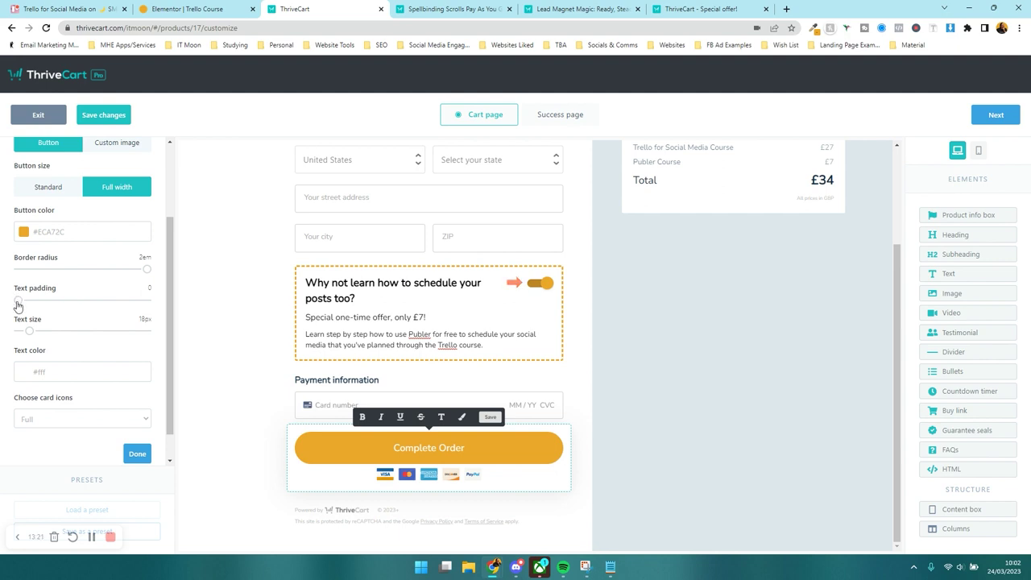
pyautogui.moveTo(29, 330); pyautogui.dragTo(33, 338)
# - Keep the full set of card icons below the button and close its settings
pyautogui.scroll(-1, 94, 370)
pyautogui.click(91, 389)
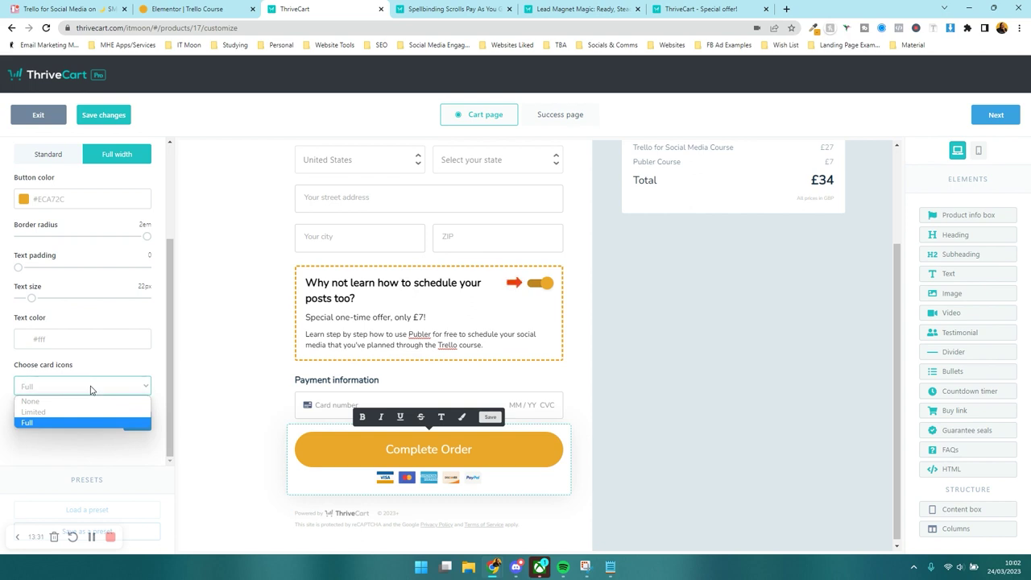
pyautogui.click(83, 412)
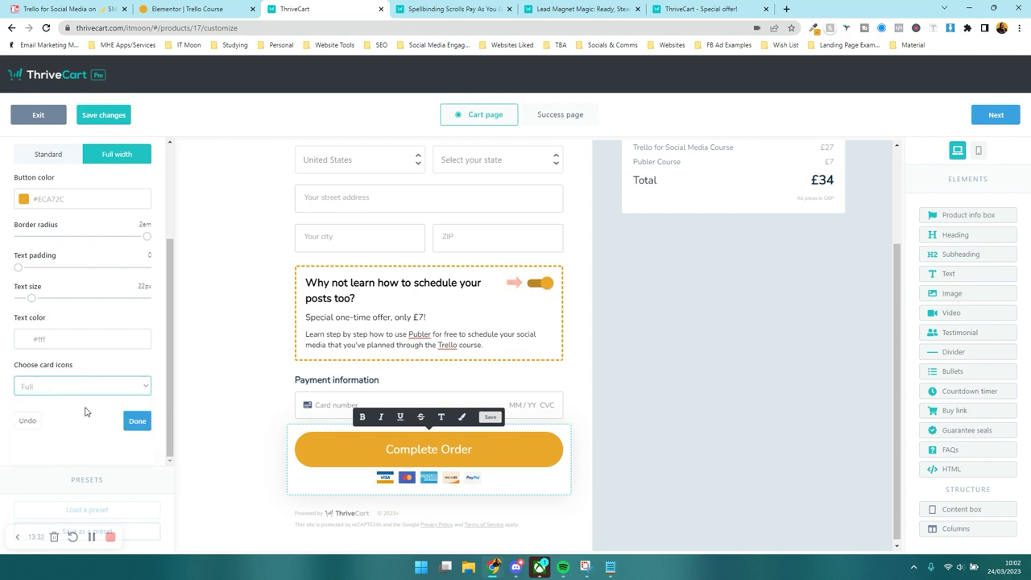
pyautogui.click(60, 387)
pyautogui.click(48, 424)
pyautogui.click(69, 457)
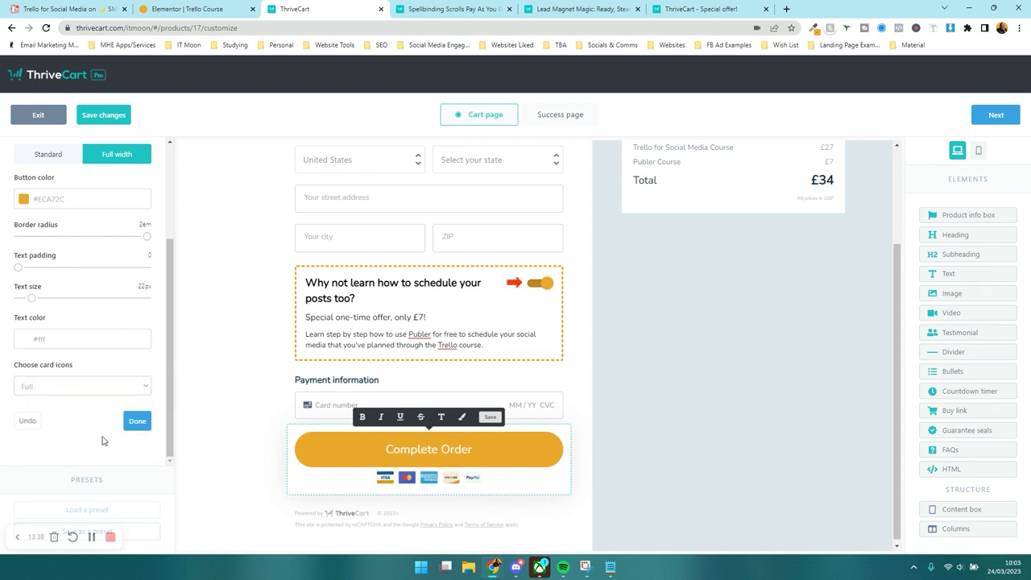
pyautogui.click(134, 421)
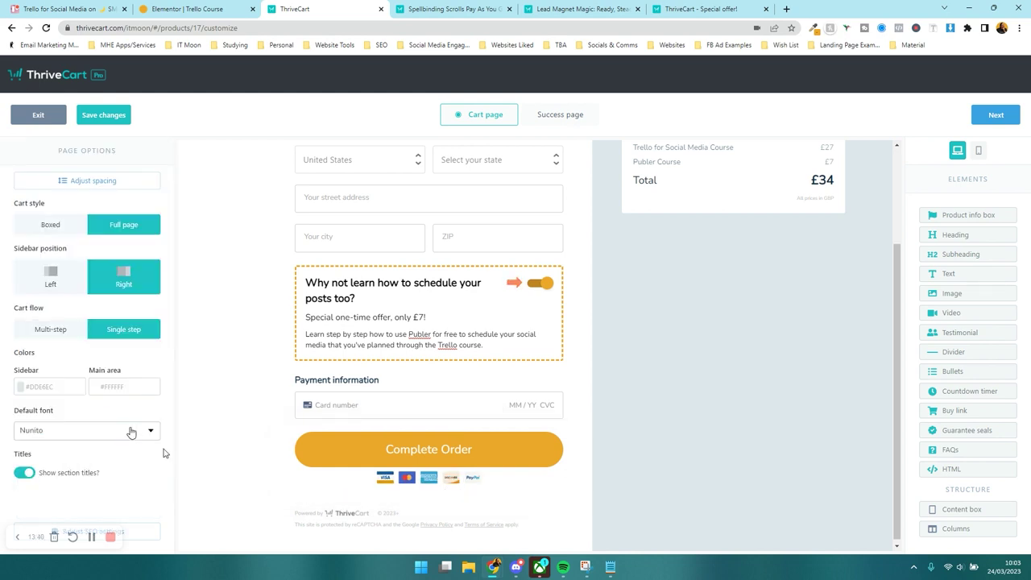
pyautogui.click(359, 523)
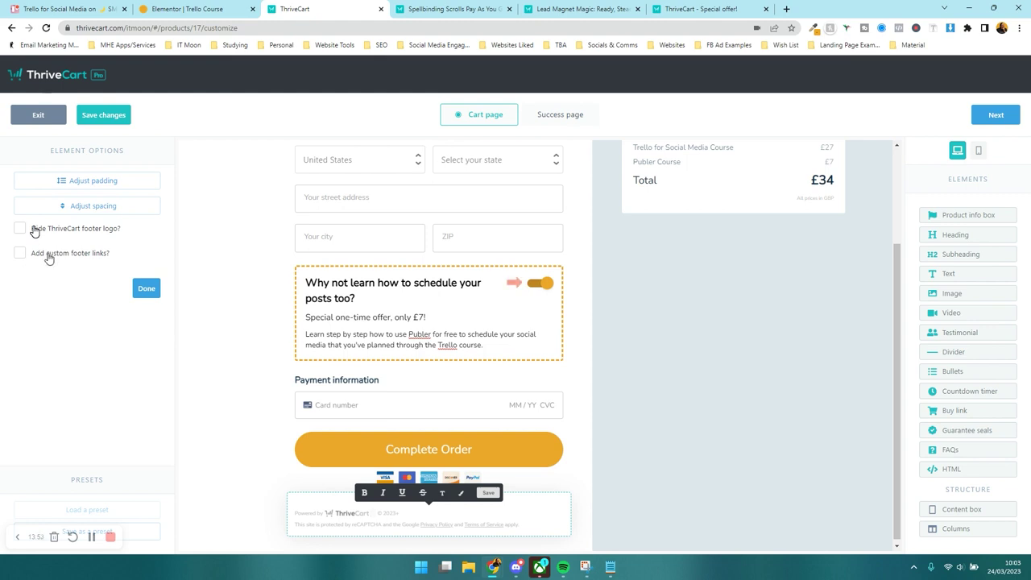
pyautogui.click(48, 256)
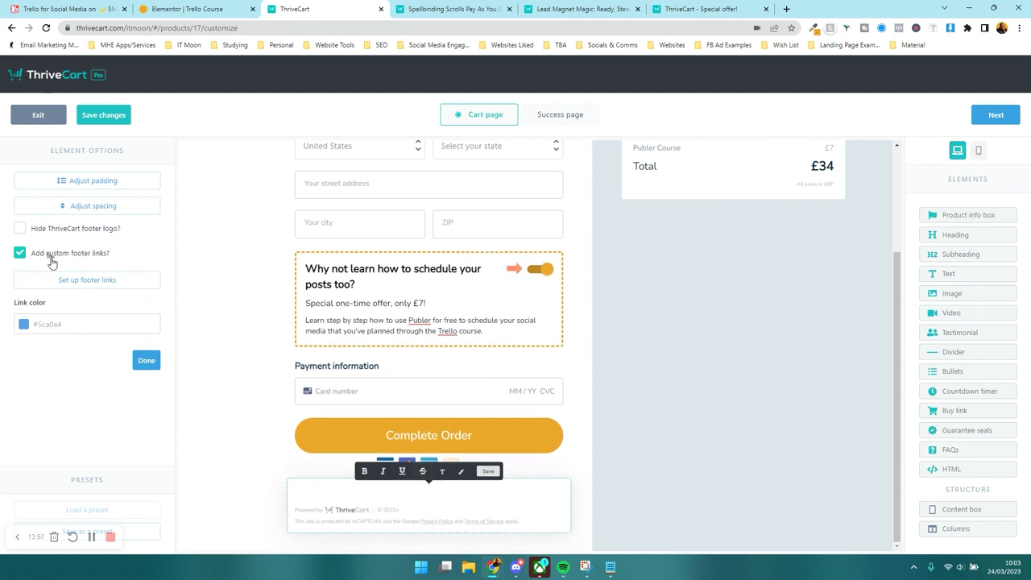
pyautogui.click(50, 257)
pyautogui.click(806, 372)
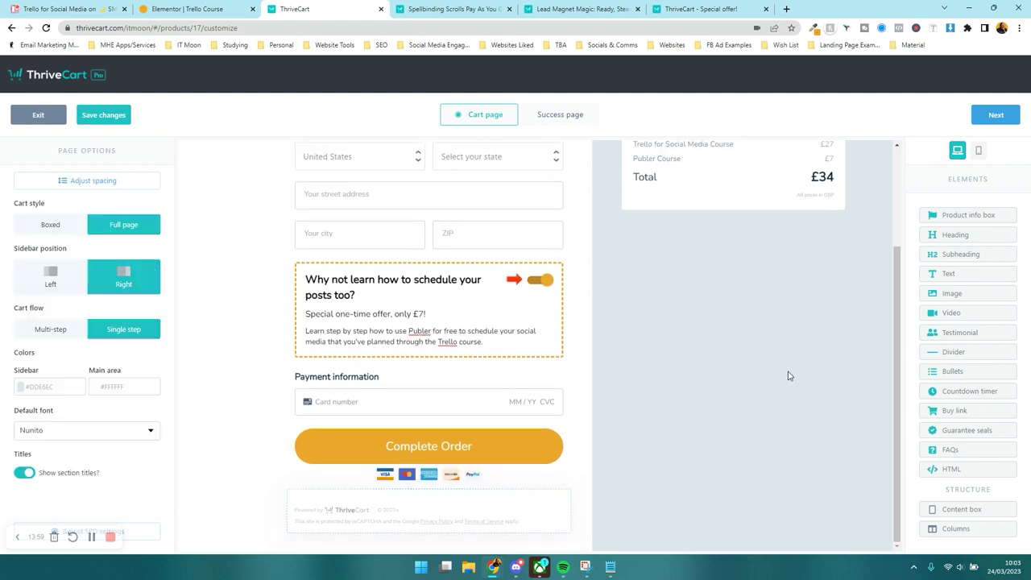
pyautogui.scroll(2, 692, 387)
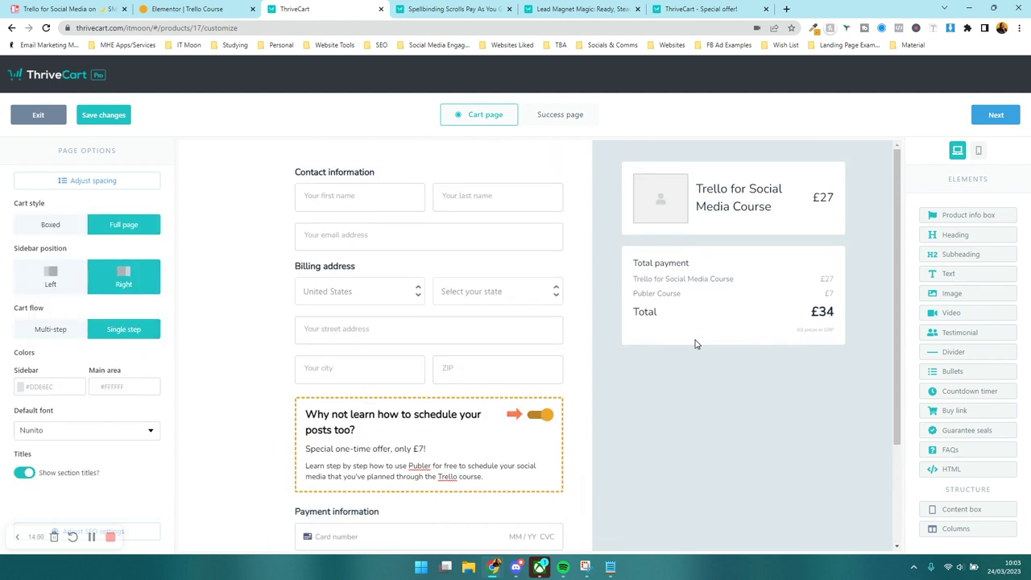
# - Upload trello_for_social_media from Downloads as the product info box image
pyautogui.click(703, 230)
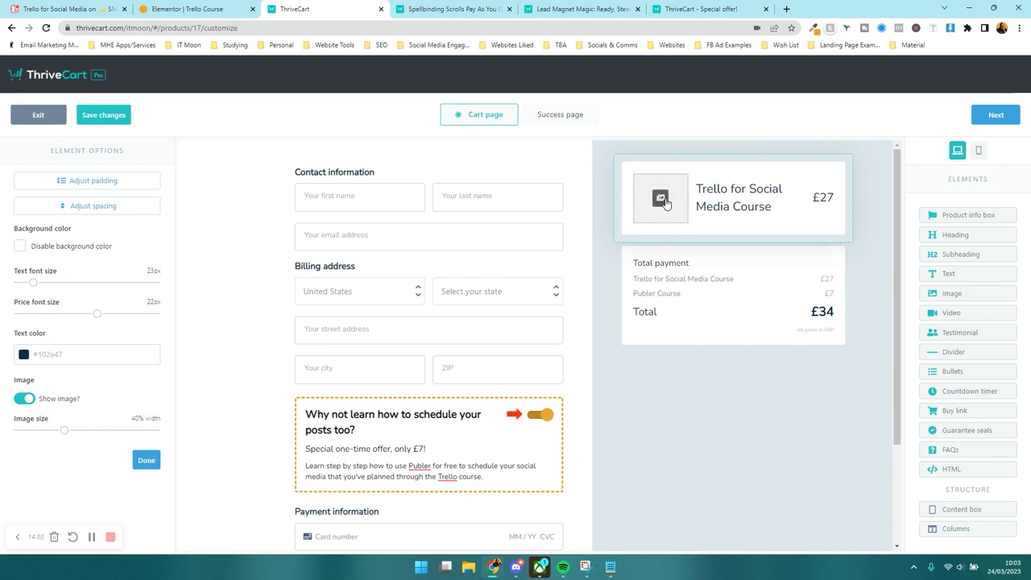
pyautogui.click(662, 200)
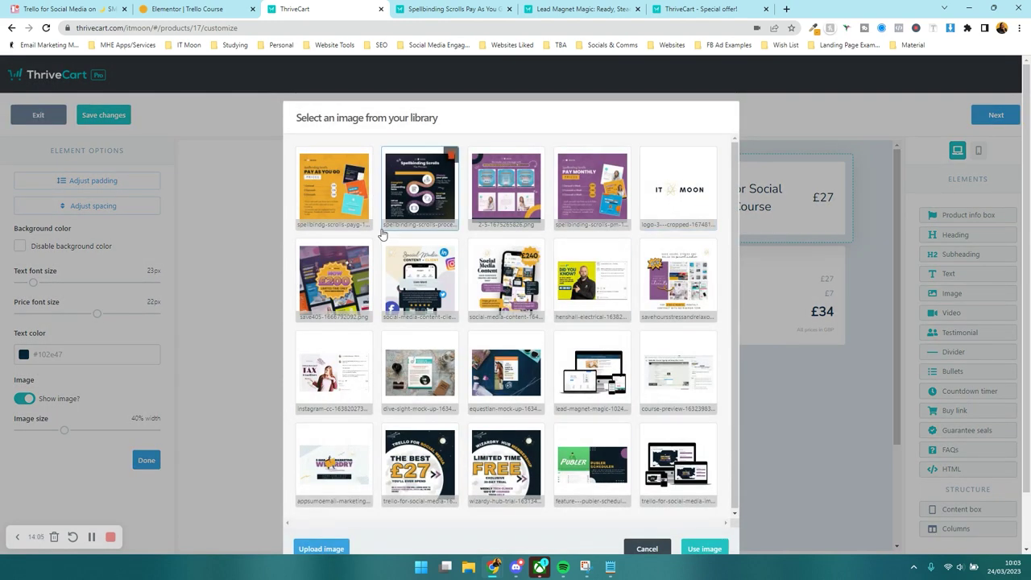
pyautogui.click(330, 550)
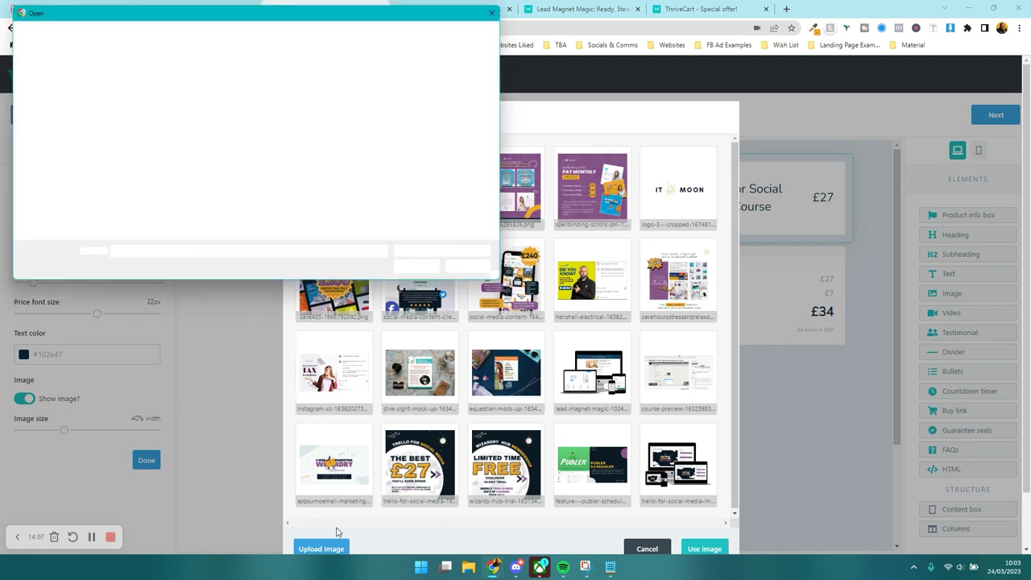
pyautogui.scroll(3, 53, 97)
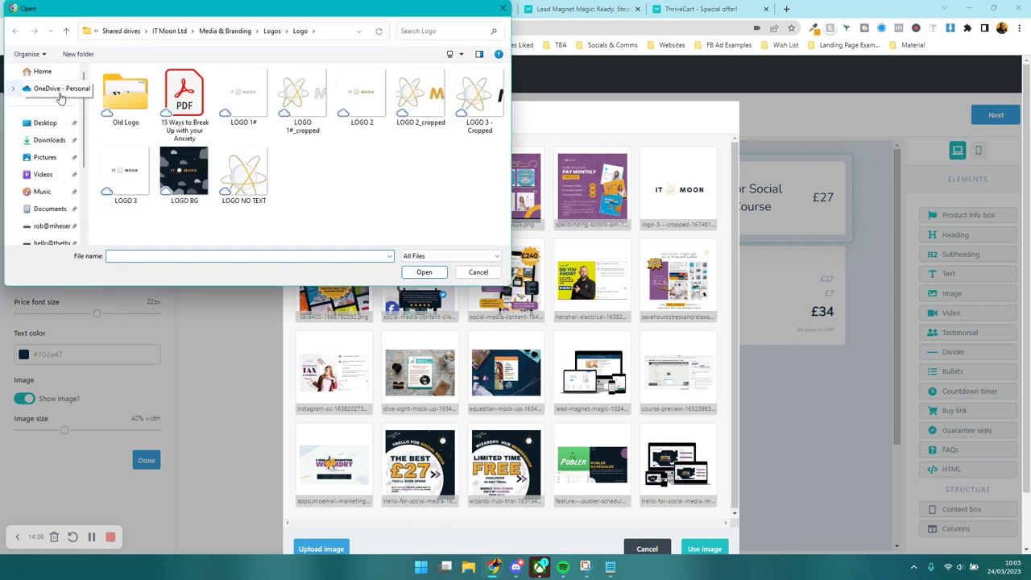
pyautogui.click(49, 139)
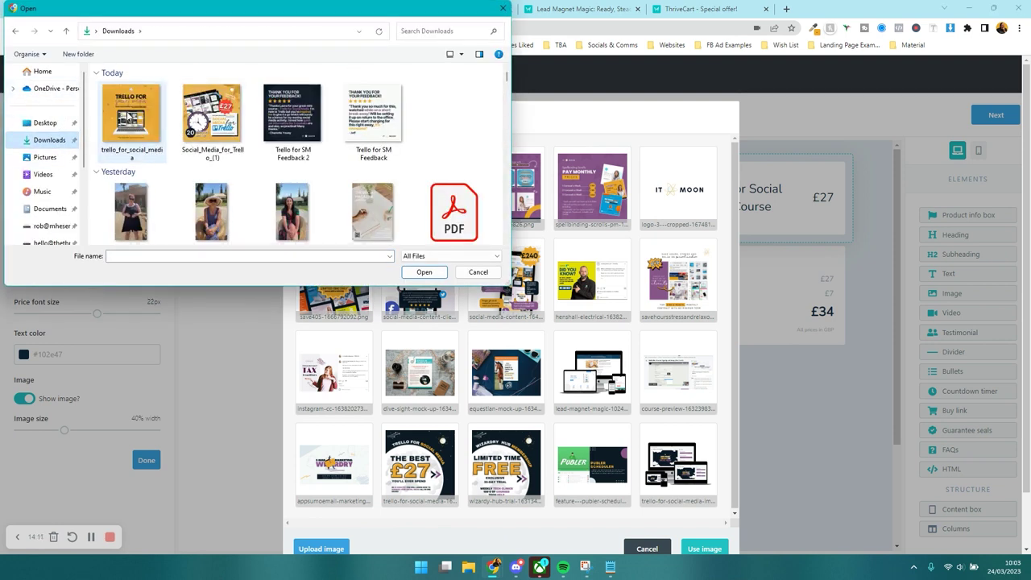
pyautogui.doubleClick(158, 120)
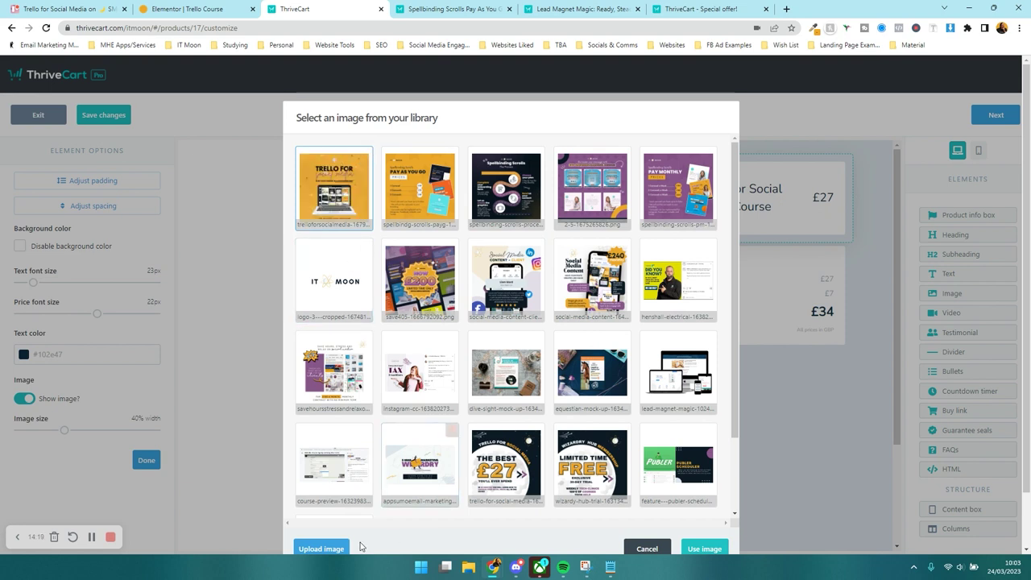
pyautogui.click(693, 549)
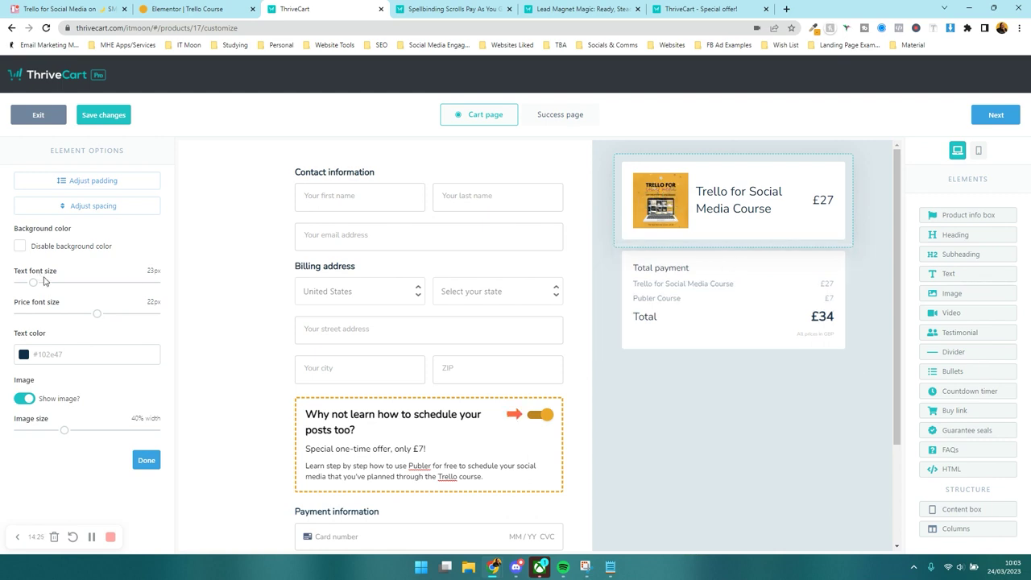
# - Enlarge the product image to 78% width, keeping the image and background colour on
pyautogui.click(25, 398)
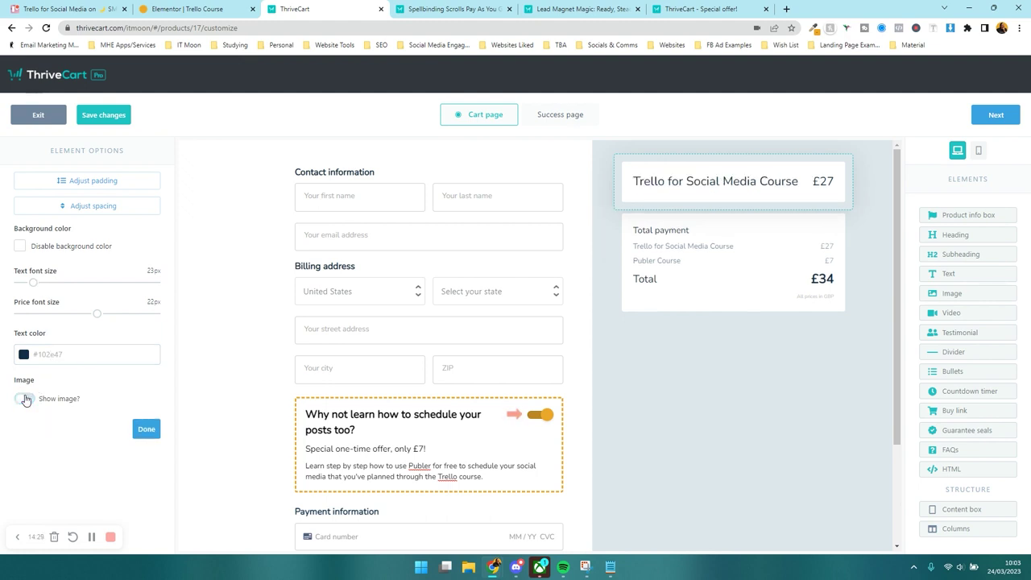
pyautogui.click(24, 398)
pyautogui.moveTo(69, 434); pyautogui.dragTo(119, 435)
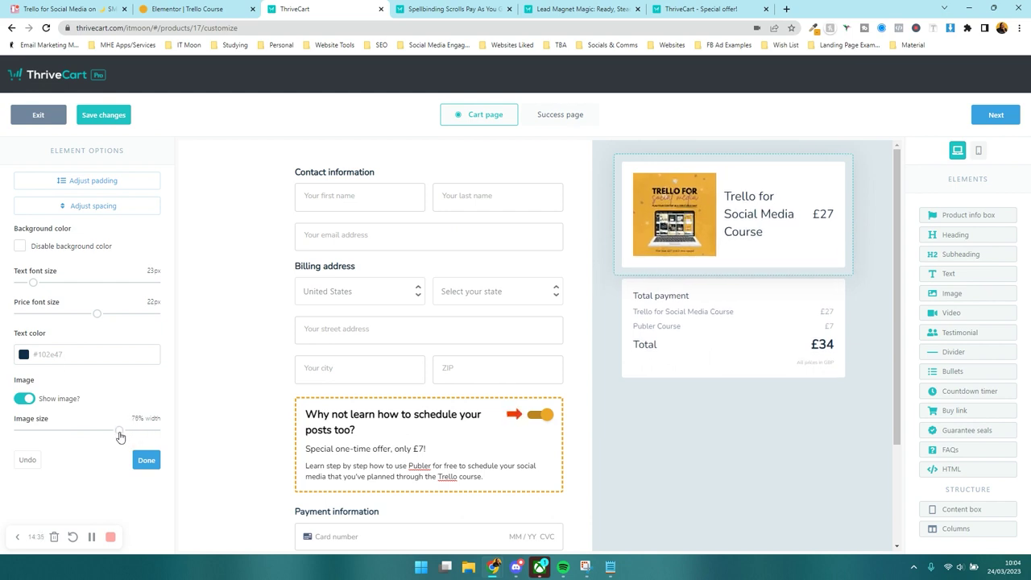
pyautogui.click(37, 251)
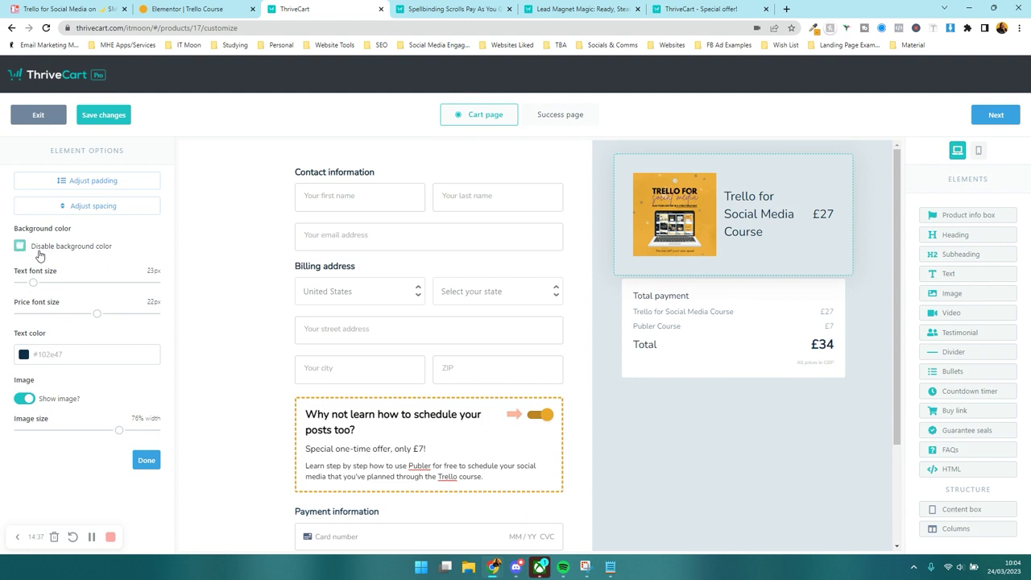
pyautogui.click(39, 252)
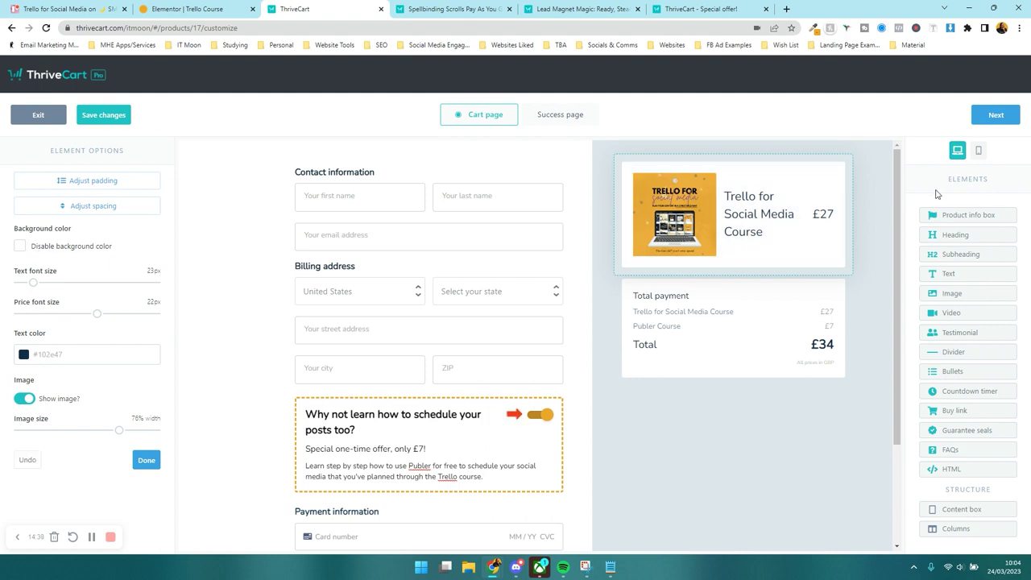
pyautogui.click(749, 334)
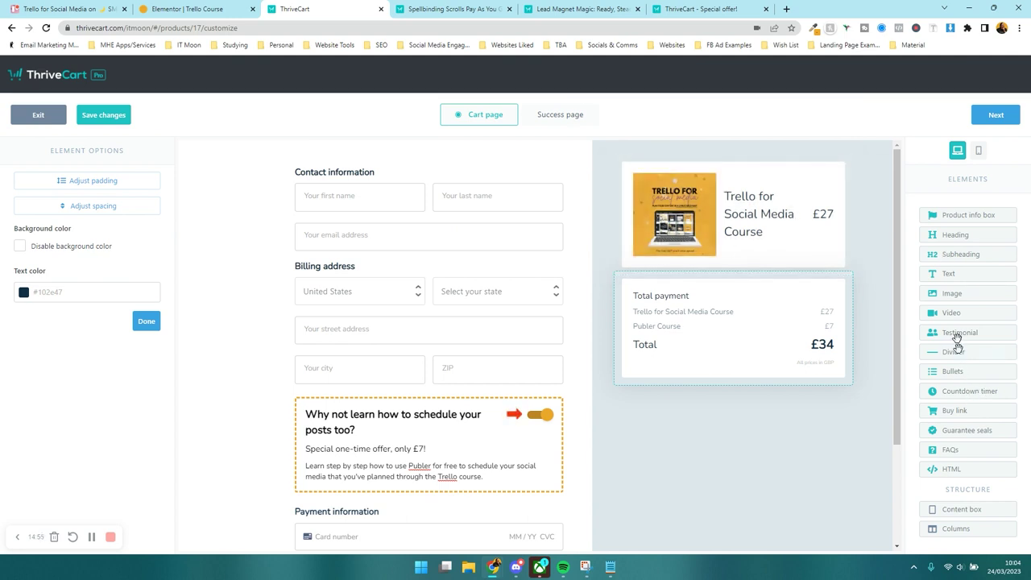
# - Add an Image element to the sidebar with the uploaded Social_Media_for_Trello promo image
pyautogui.moveTo(944, 304); pyautogui.dragTo(757, 306)
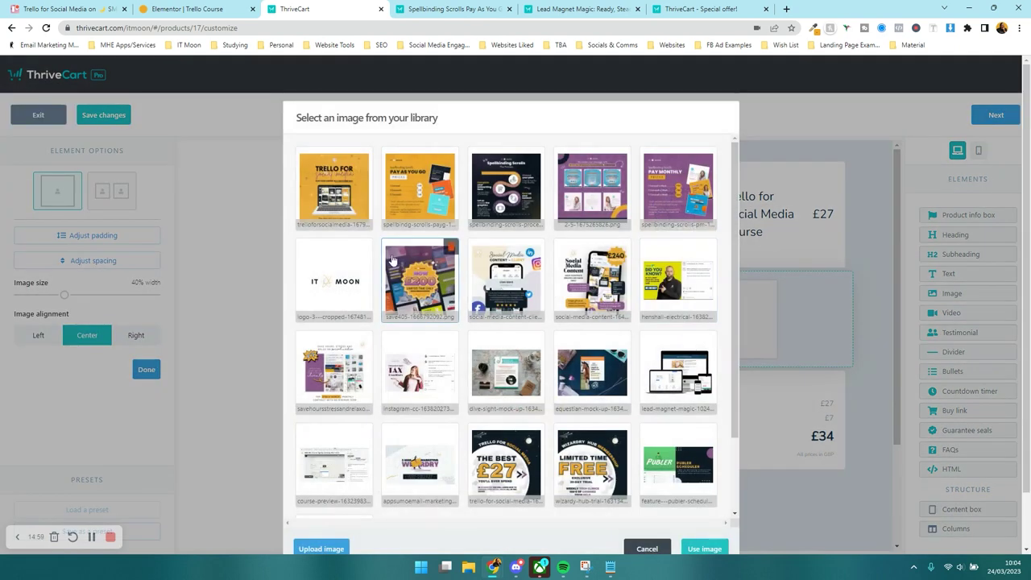
pyautogui.click(326, 548)
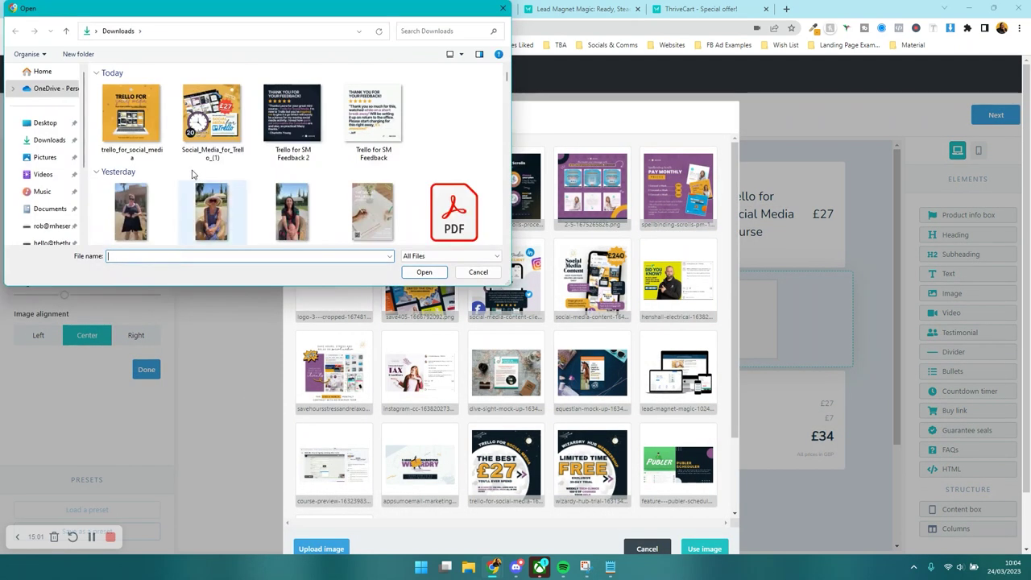
pyautogui.doubleClick(212, 111)
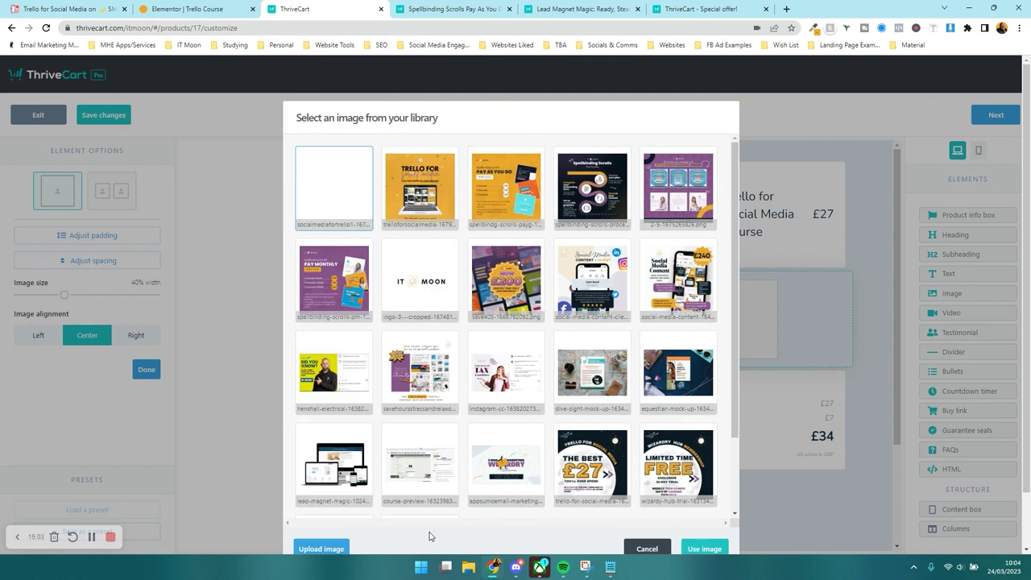
pyautogui.click(703, 548)
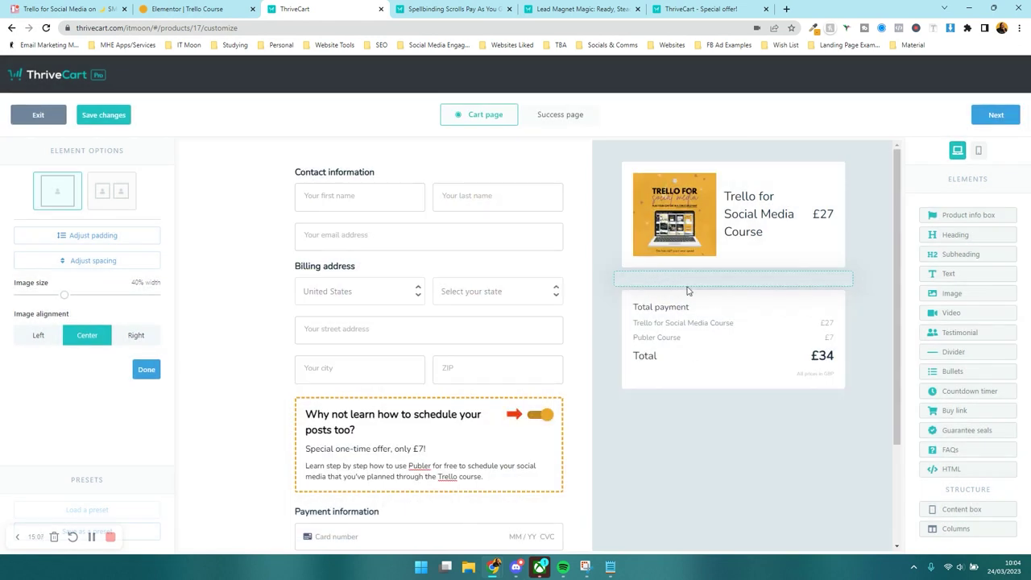
# - Size the promo image to 80%, place it below Total payment, and move the product box to the left column top
pyautogui.moveTo(65, 295); pyautogui.dragTo(219, 302)
pyautogui.moveTo(150, 294); pyautogui.dragTo(126, 297)
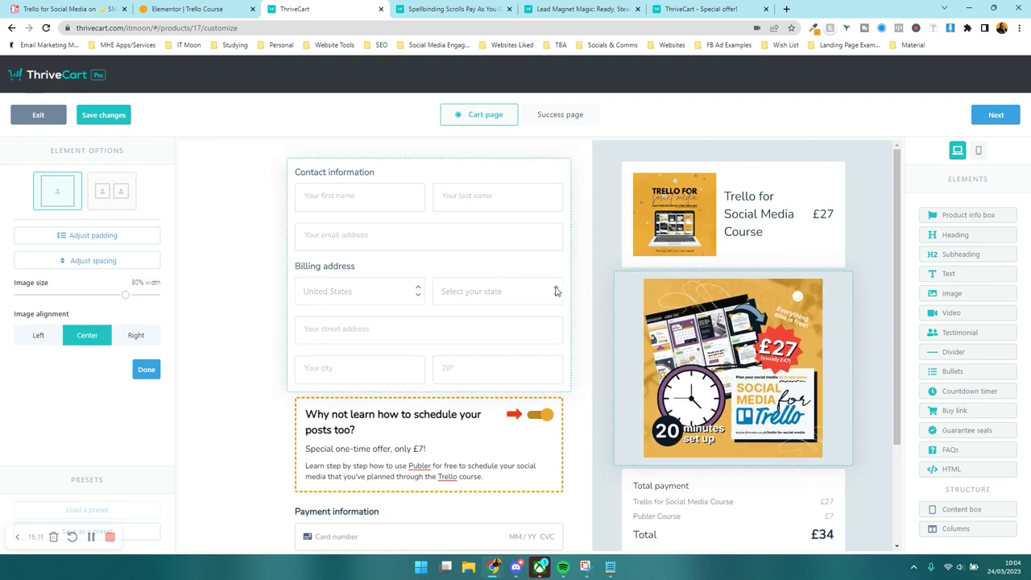
pyautogui.moveTo(774, 460); pyautogui.dragTo(759, 350)
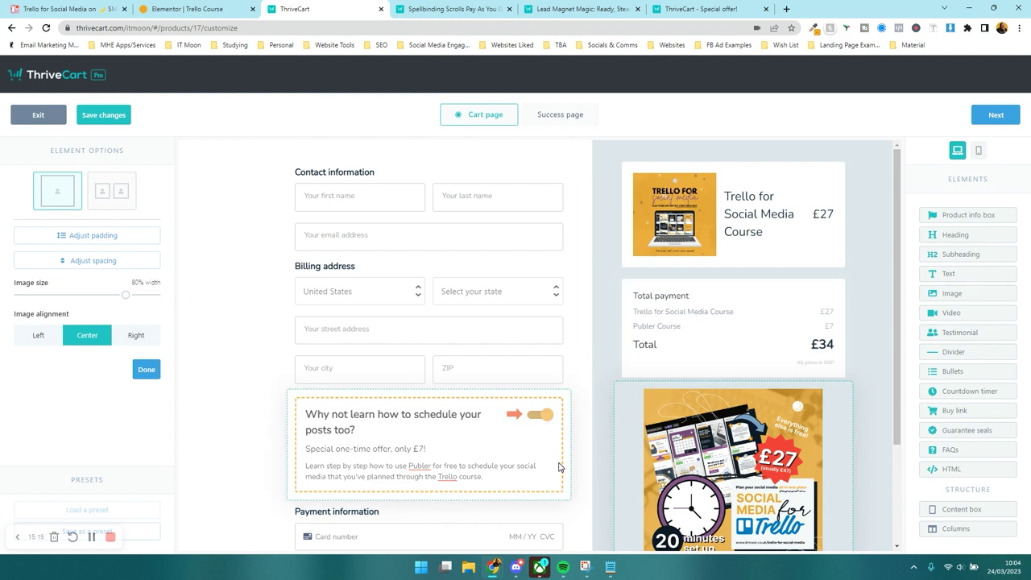
pyautogui.moveTo(793, 241); pyautogui.dragTo(471, 191)
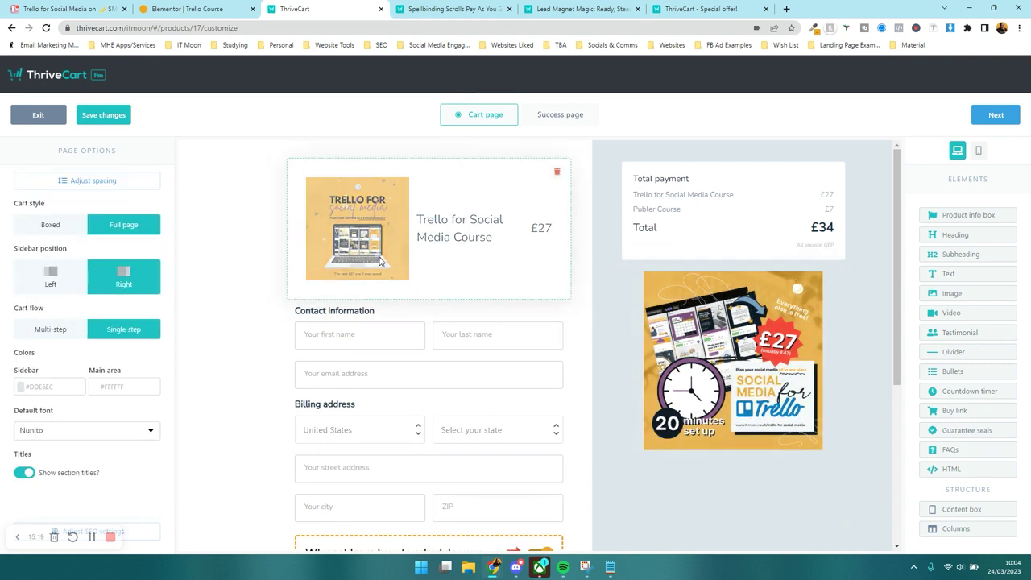
# - Place the promo image above Total payment, then add and delete a trial content box with a heading
pyautogui.moveTo(729, 362); pyautogui.dragTo(728, 226)
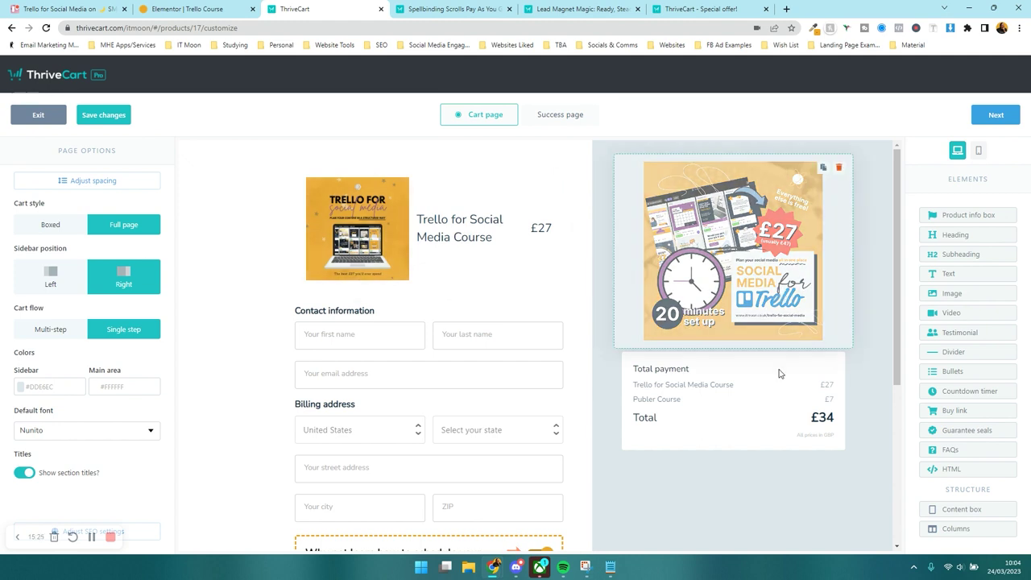
pyautogui.moveTo(943, 514); pyautogui.dragTo(503, 178)
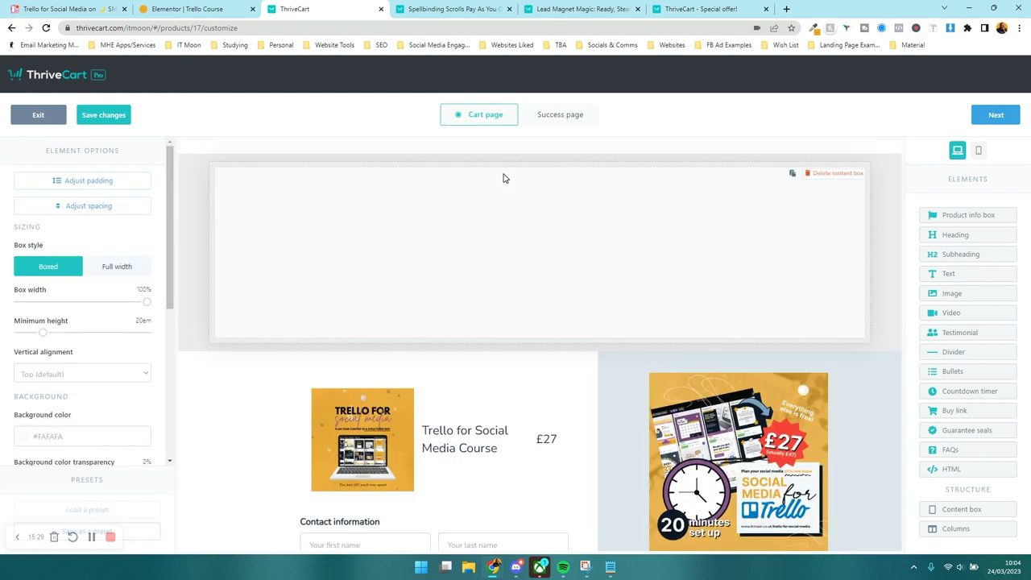
pyautogui.moveTo(950, 233); pyautogui.dragTo(455, 236)
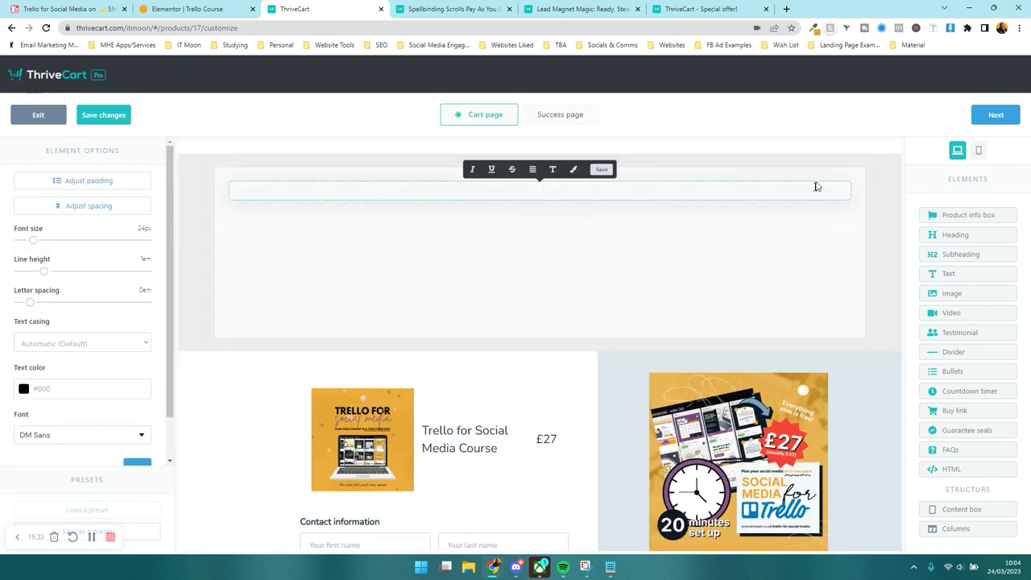
pyautogui.click(809, 173)
pyautogui.click(633, 187)
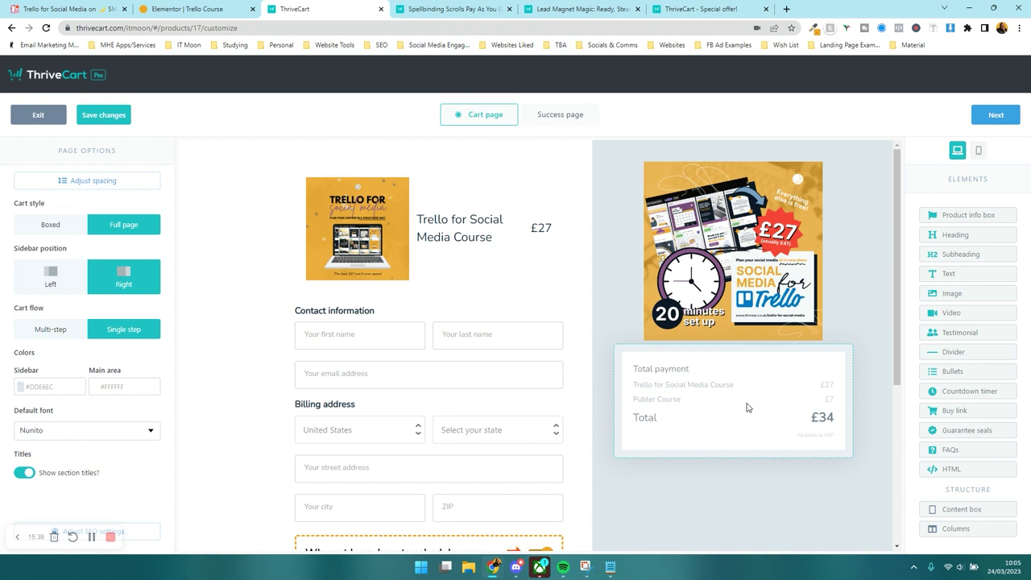
pyautogui.scroll(-4, 733, 359)
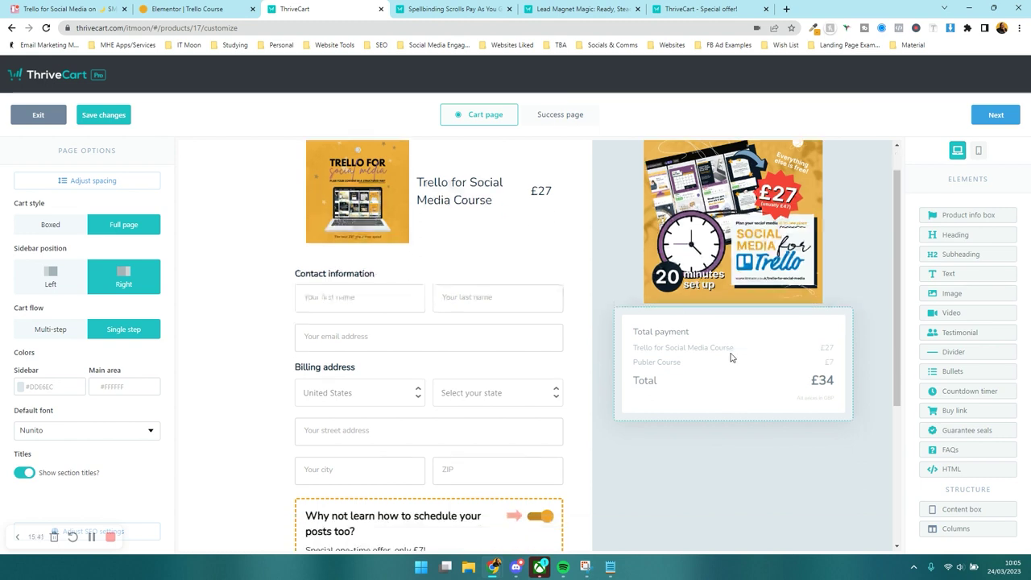
# - Add a SECURE SSL Encryption guarantee seal below the Complete Order button
pyautogui.moveTo(963, 433); pyautogui.dragTo(403, 507)
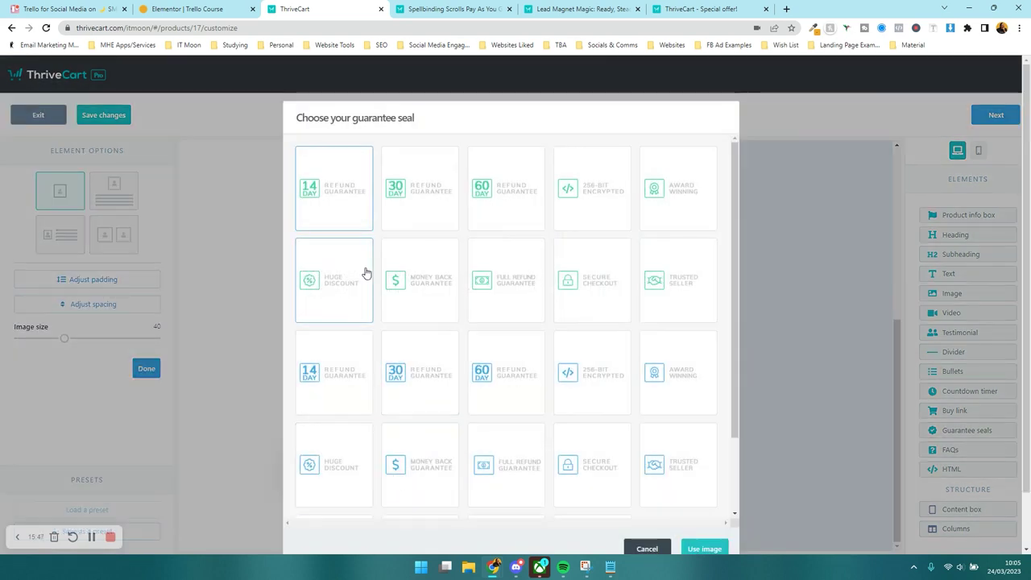
pyautogui.scroll(-2, 352, 218)
pyautogui.click(591, 456)
pyautogui.click(693, 549)
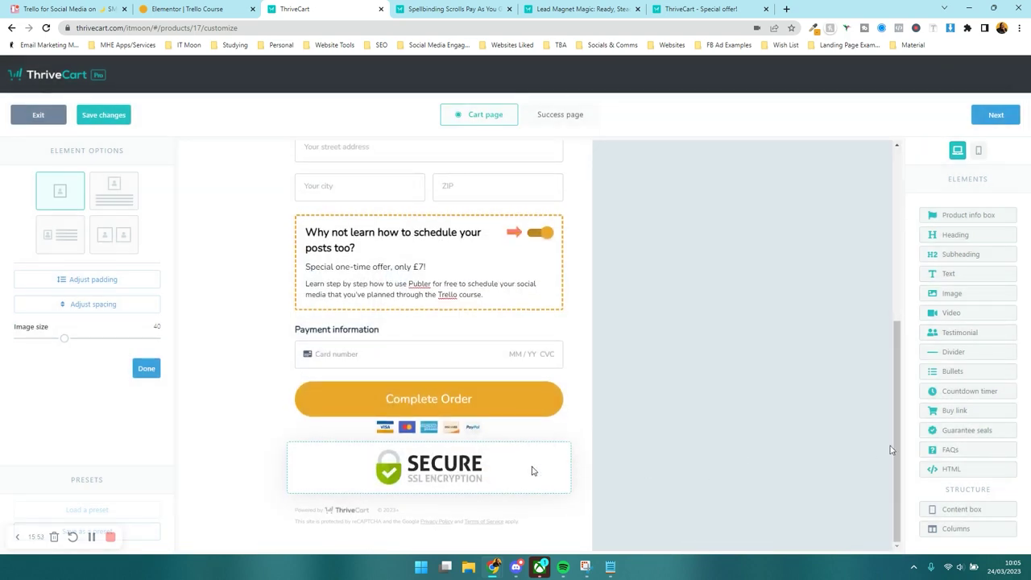
# - Add a two-column row with the SECURE seal on the left and a Trusted Seller seal on the right
pyautogui.moveTo(972, 526); pyautogui.dragTo(455, 477)
pyautogui.moveTo(376, 457); pyautogui.dragTo(373, 480)
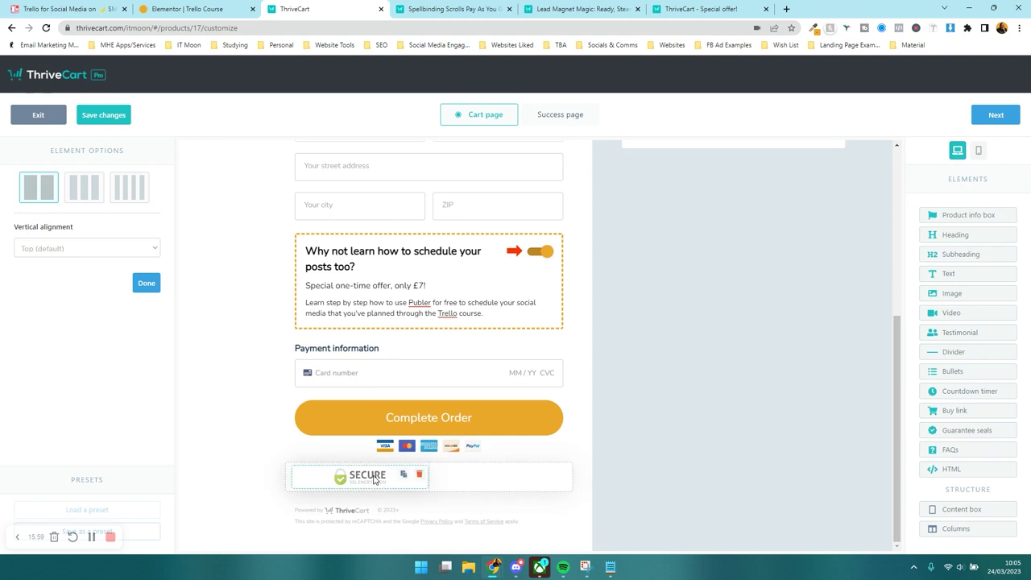
pyautogui.moveTo(698, 439); pyautogui.dragTo(501, 476)
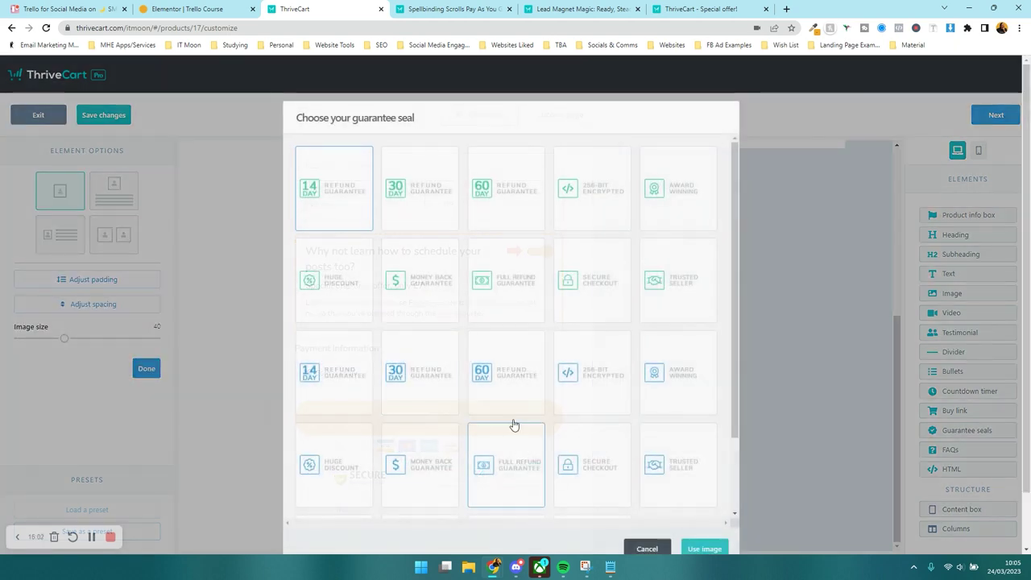
pyautogui.scroll(-3, 416, 368)
pyautogui.click(334, 467)
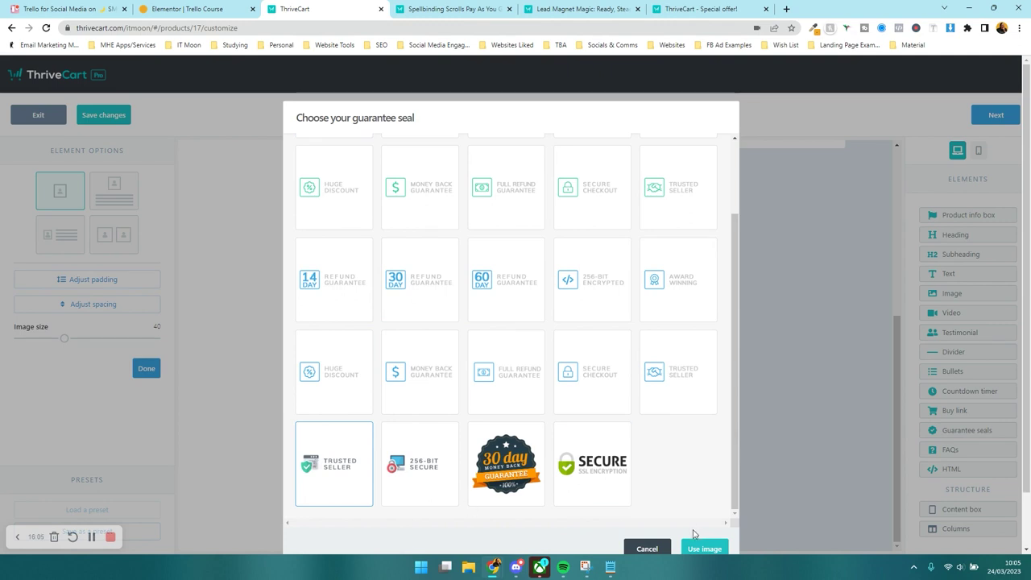
pyautogui.click(697, 548)
pyautogui.click(746, 476)
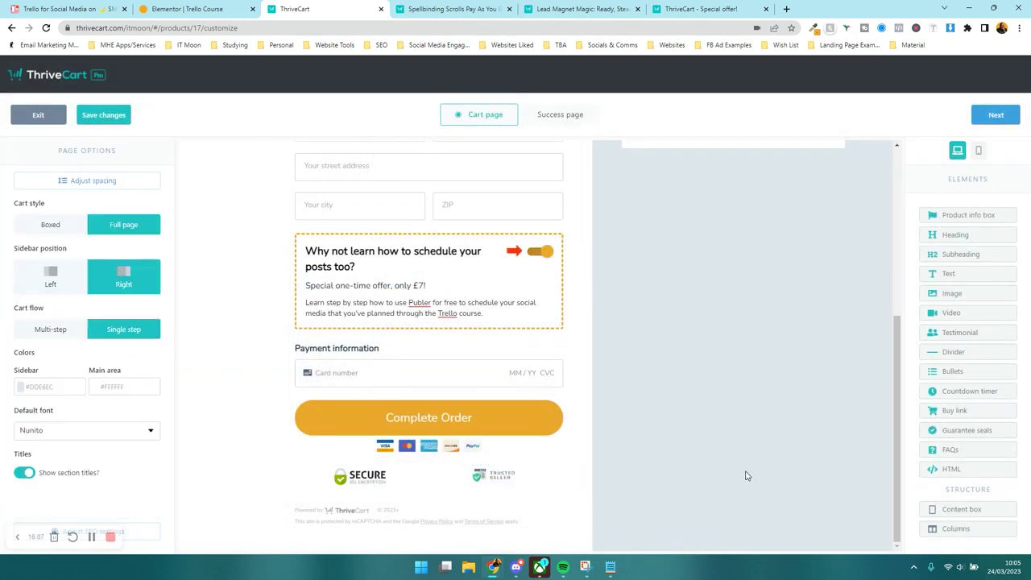
# - Add a placeholder testimonial element below the Total payment box
pyautogui.scroll(3, 660, 451)
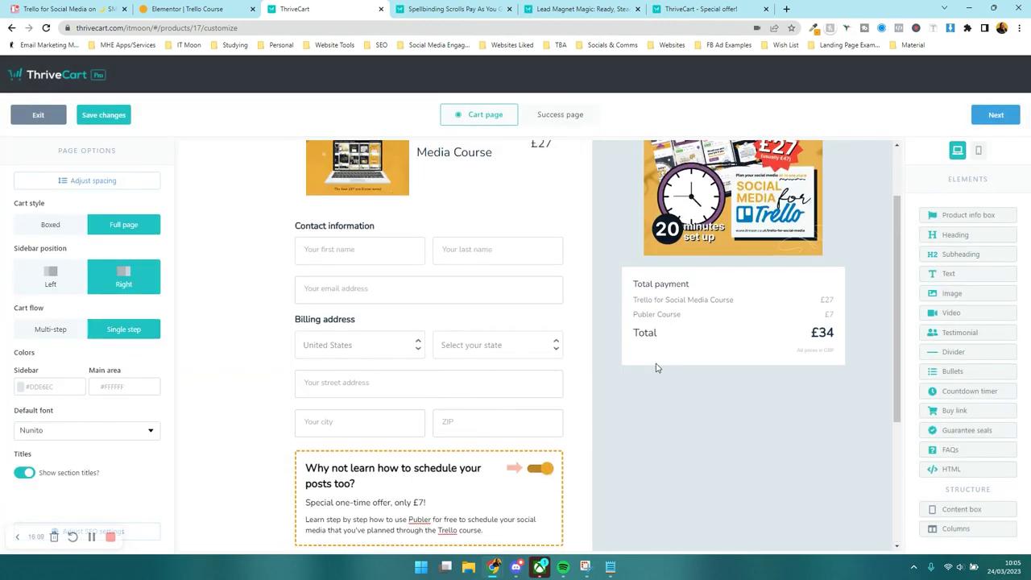
pyautogui.scroll(2, 684, 359)
pyautogui.scroll(-4, 734, 339)
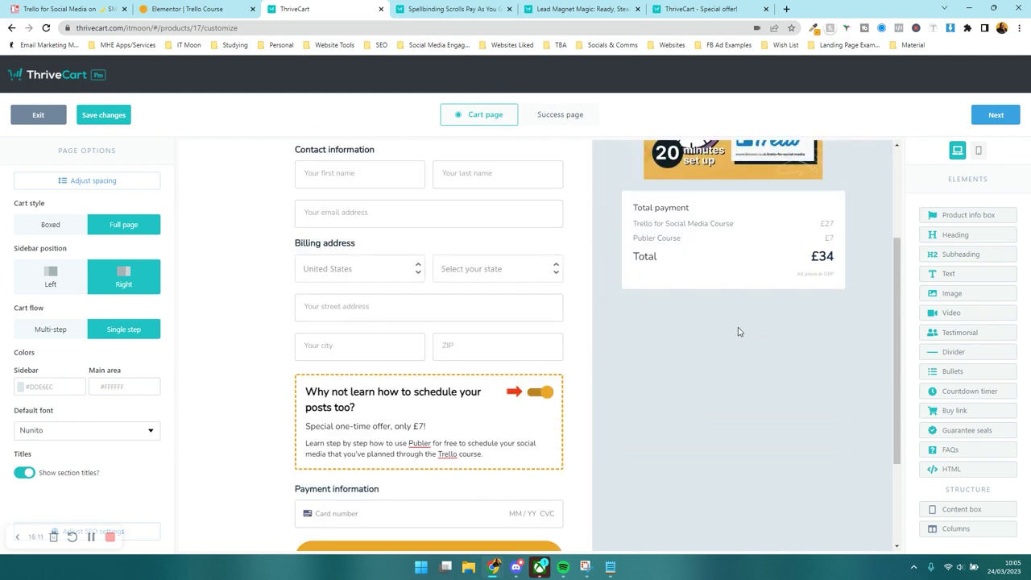
pyautogui.scroll(1, 697, 316)
pyautogui.moveTo(697, 315); pyautogui.dragTo(697, 319)
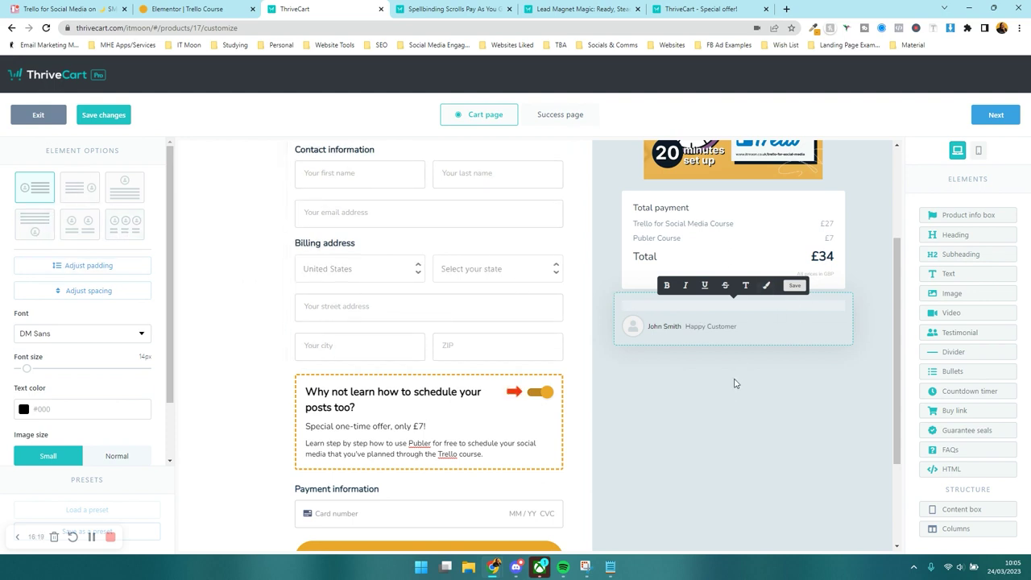
pyautogui.click(771, 355)
# - Delete the placeholder testimonial and drop a new Image element into the sidebar
pyautogui.click(840, 309)
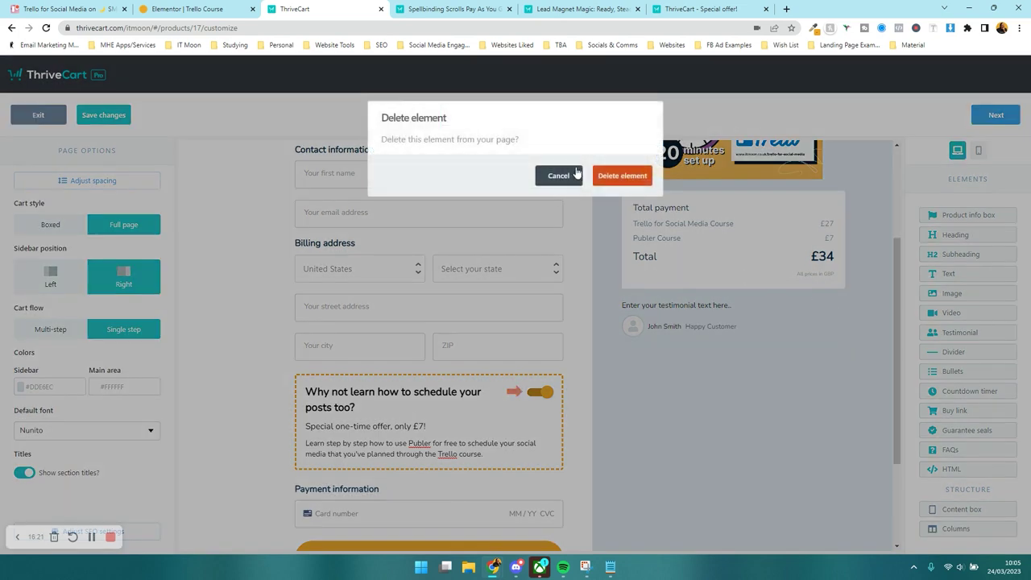
pyautogui.click(622, 176)
pyautogui.moveTo(950, 292); pyautogui.dragTo(744, 330)
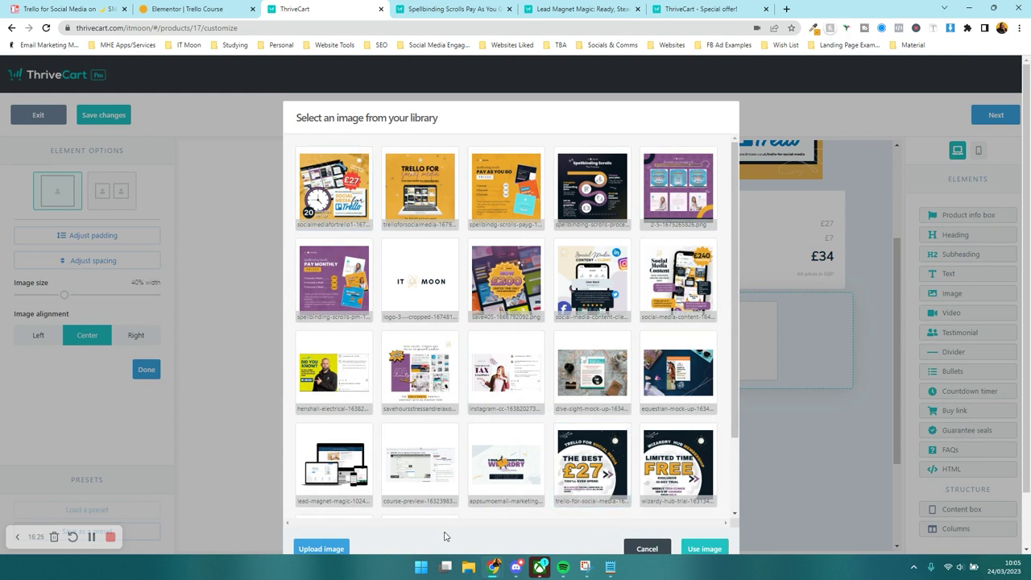
# - Upload the feedback testimonial image into the new image element and shrink it to 83% width
pyautogui.click(324, 548)
pyautogui.doubleClick(292, 96)
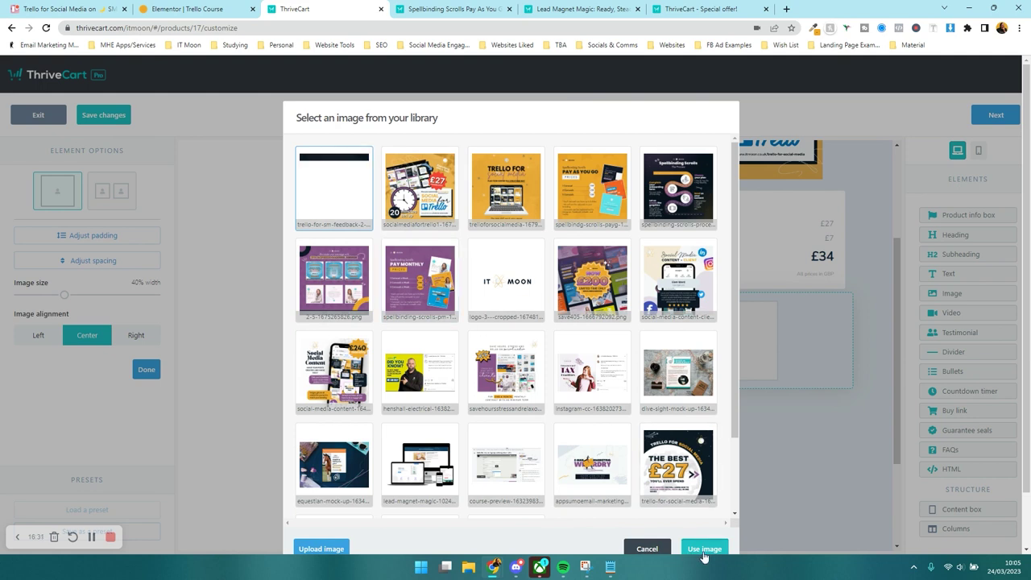
pyautogui.click(702, 549)
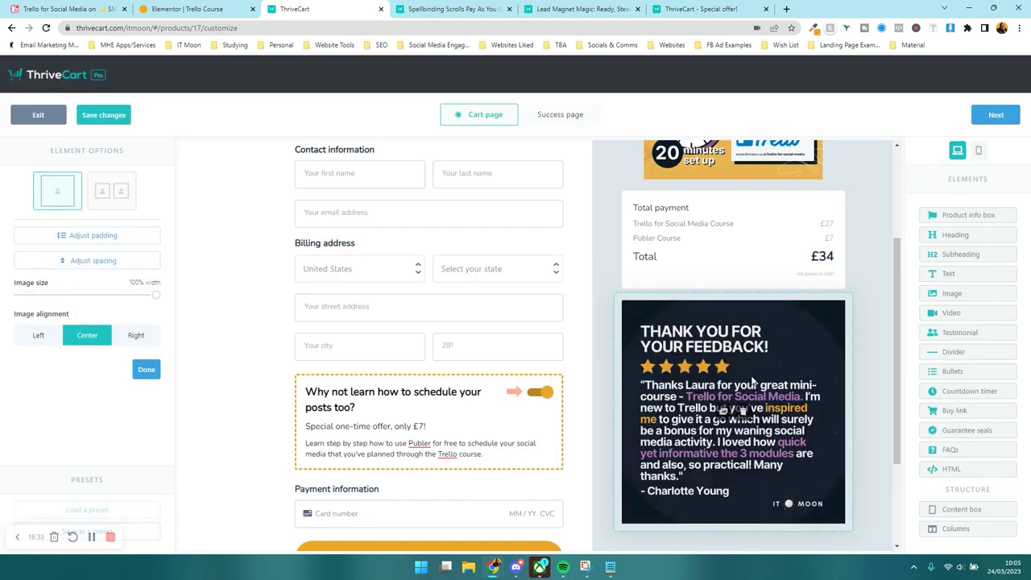
pyautogui.moveTo(155, 294); pyautogui.dragTo(135, 302)
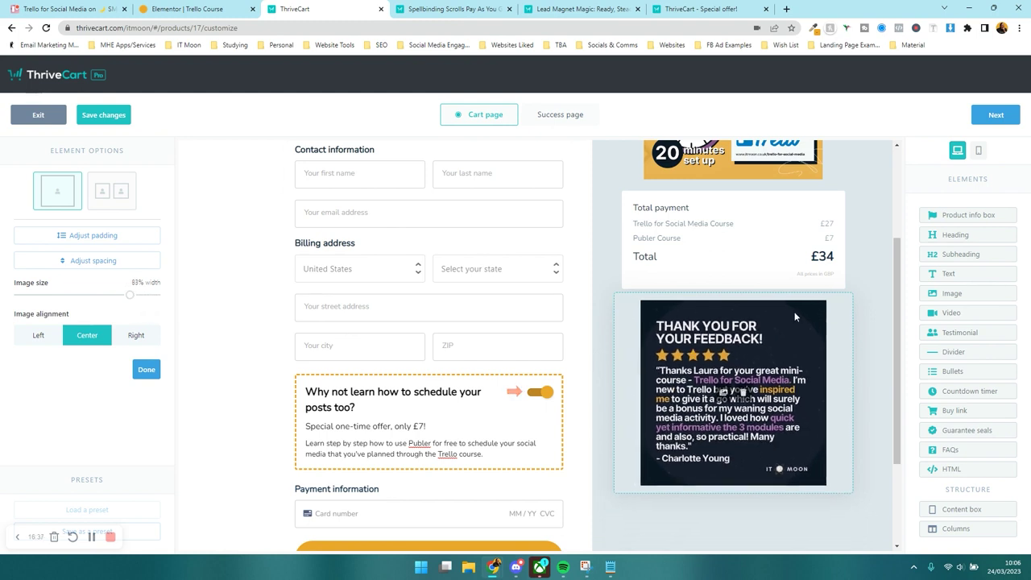
pyautogui.click(838, 432)
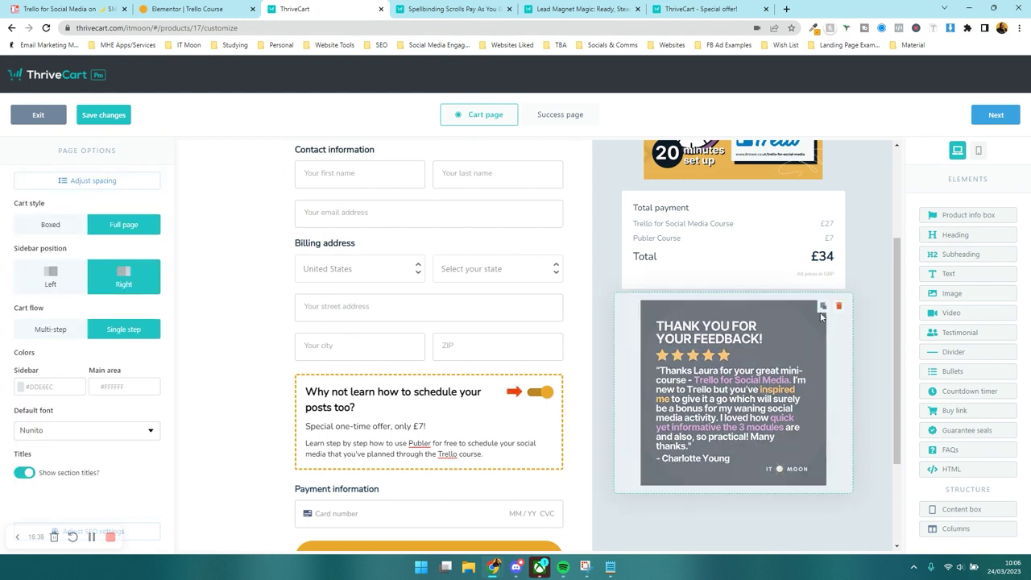
# - Duplicate the testimonial image, try the two-image layout, revert to single images, and reopen the library for the lower copy
pyautogui.click(823, 307)
pyautogui.scroll(-2, 822, 343)
pyautogui.click(719, 402)
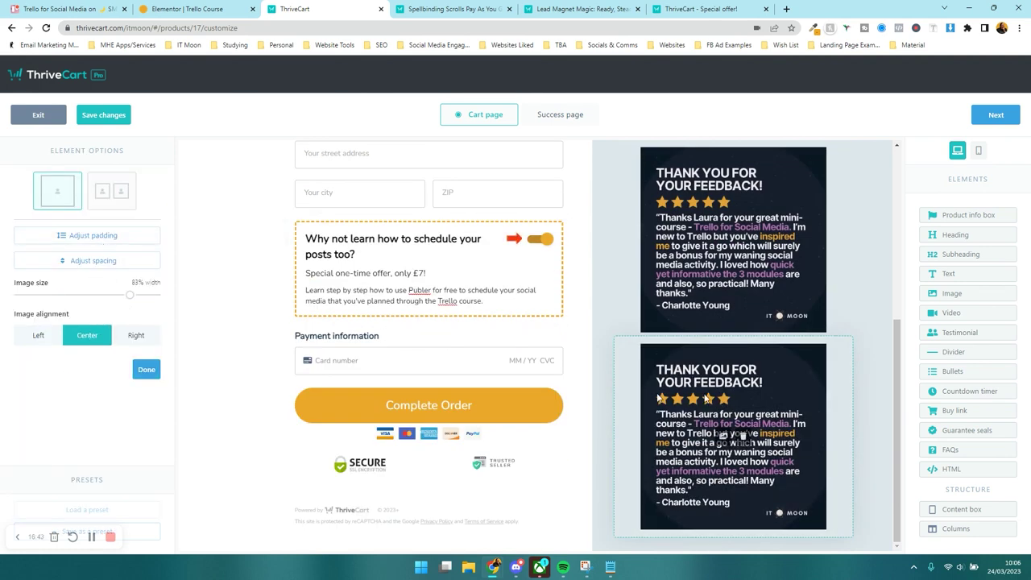
pyautogui.click(711, 311)
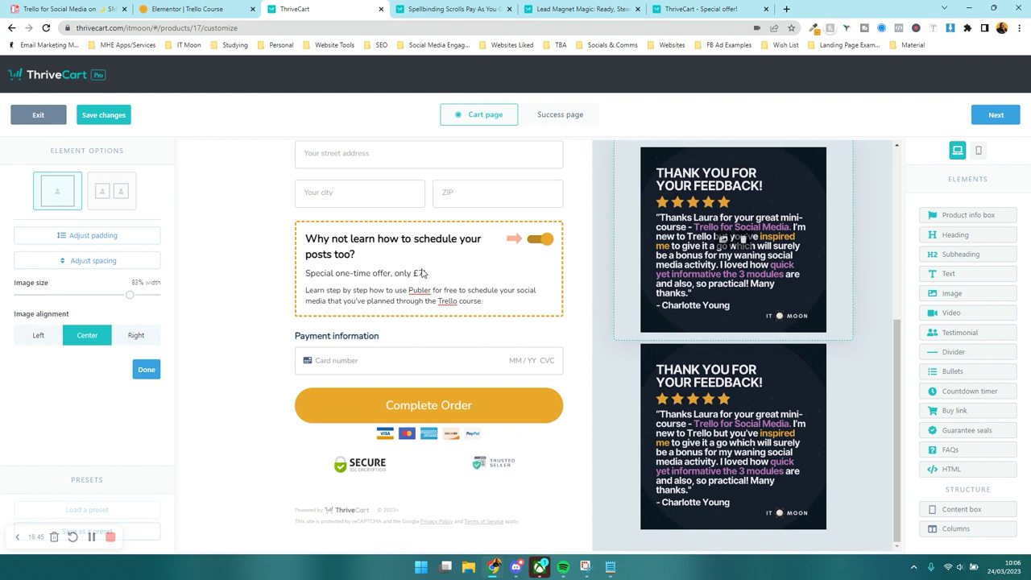
pyautogui.click(114, 191)
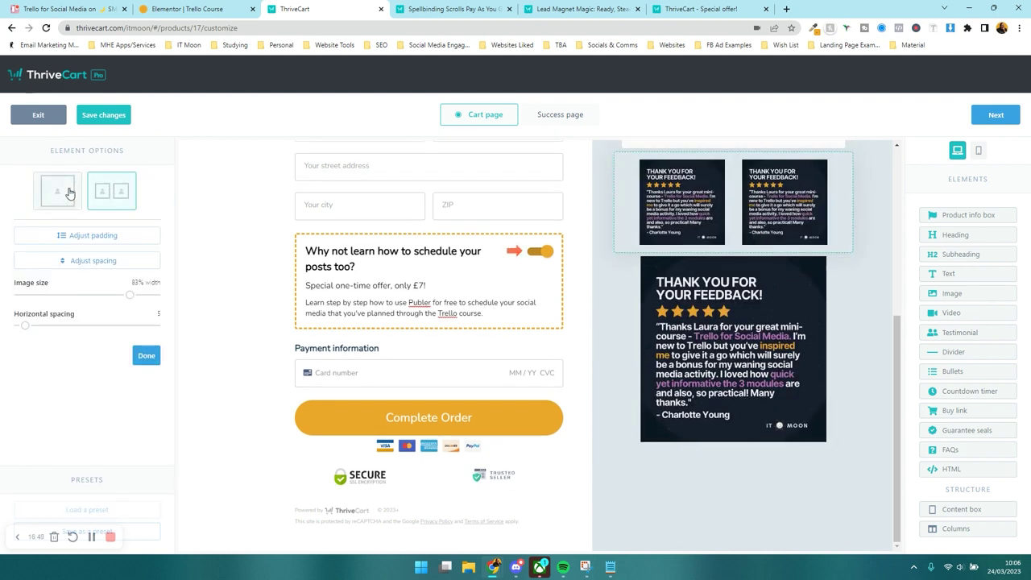
pyautogui.moveTo(129, 306); pyautogui.dragTo(132, 306)
pyautogui.click(59, 200)
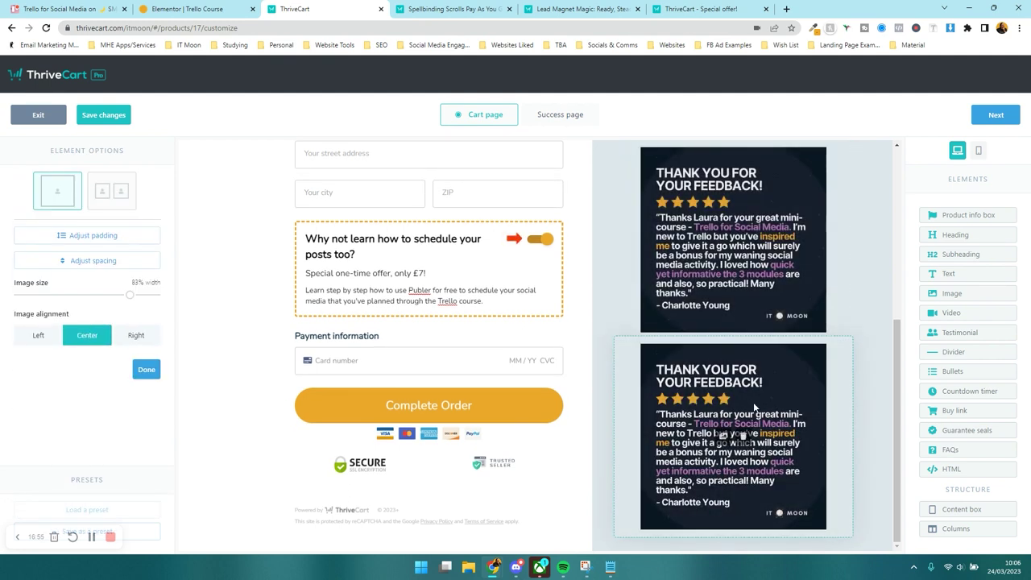
pyautogui.click(727, 437)
# - Replace the lower testimonial with a second uploaded customer feedback image
pyautogui.click(338, 550)
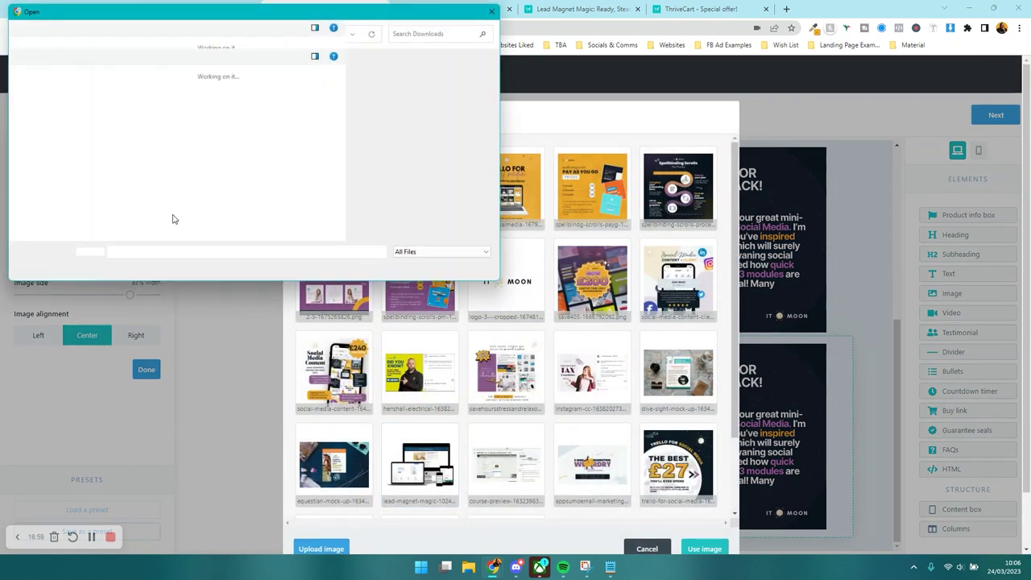
pyautogui.doubleClick(372, 112)
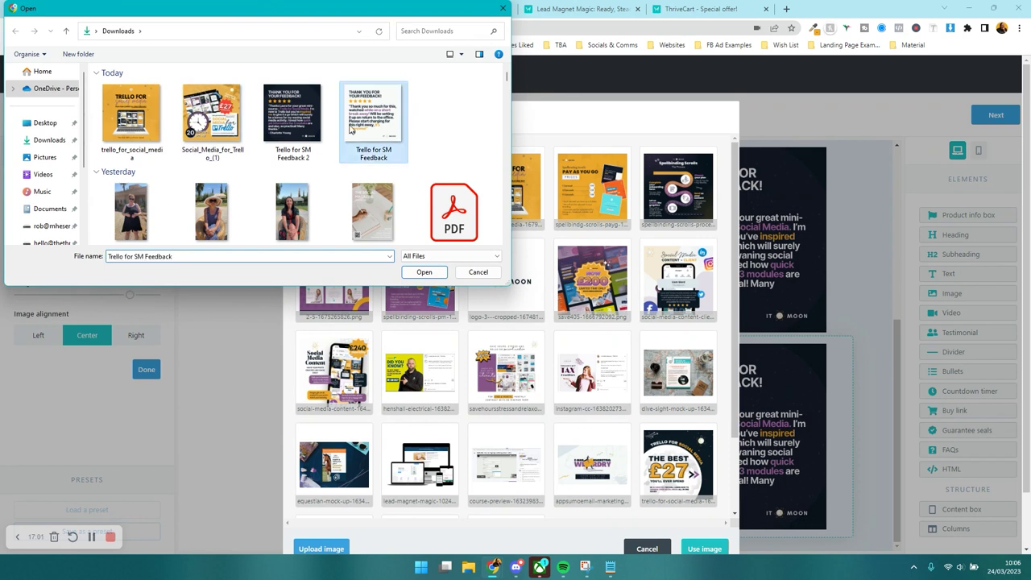
pyautogui.click(703, 548)
# - Add a Countdown timer bar at the top of the cart
pyautogui.scroll(5, 592, 356)
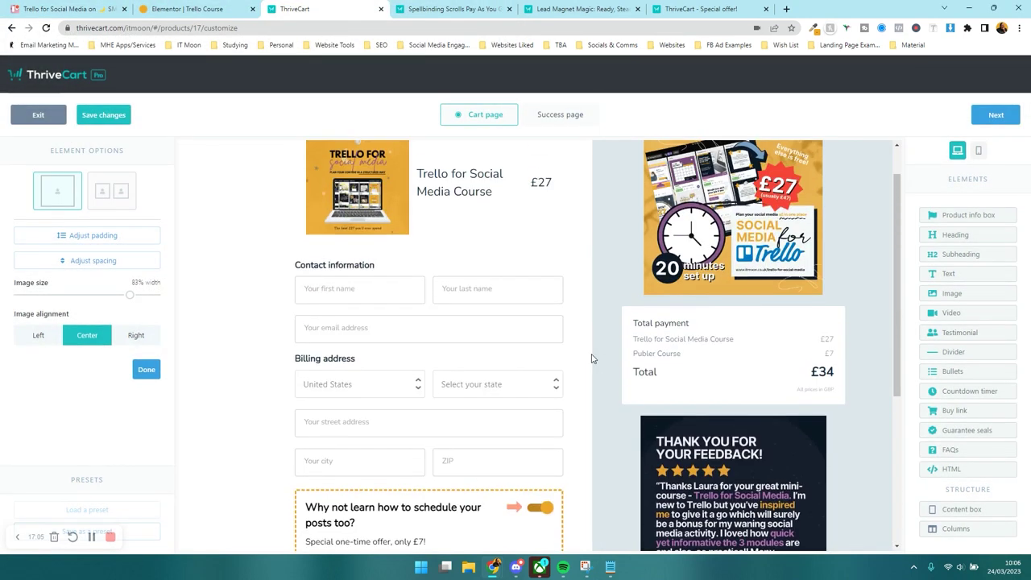
pyautogui.scroll(-3, 591, 359)
pyautogui.scroll(4, 592, 356)
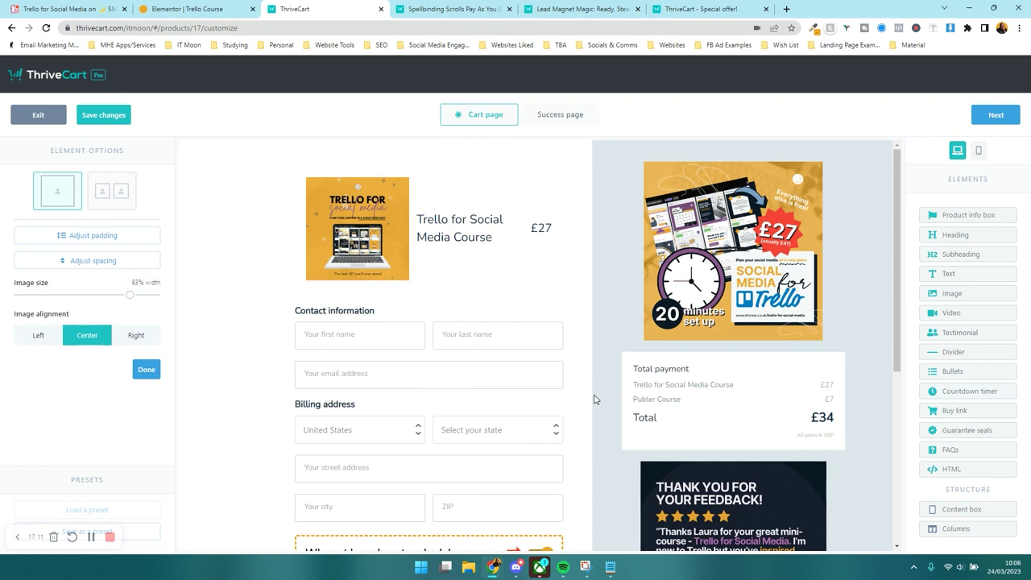
pyautogui.moveTo(981, 394); pyautogui.dragTo(411, 394)
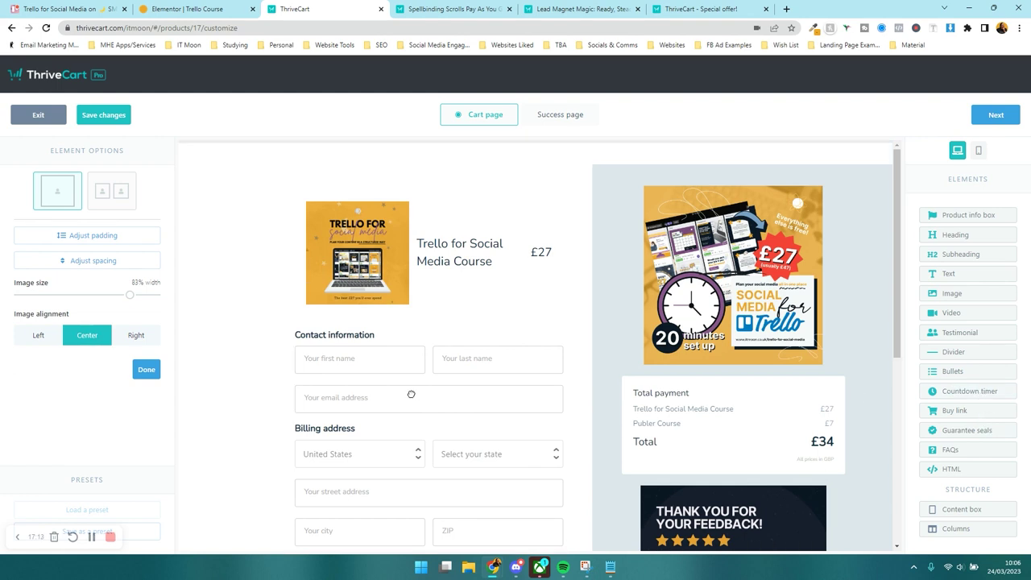
pyautogui.moveTo(534, 173); pyautogui.dragTo(485, 147)
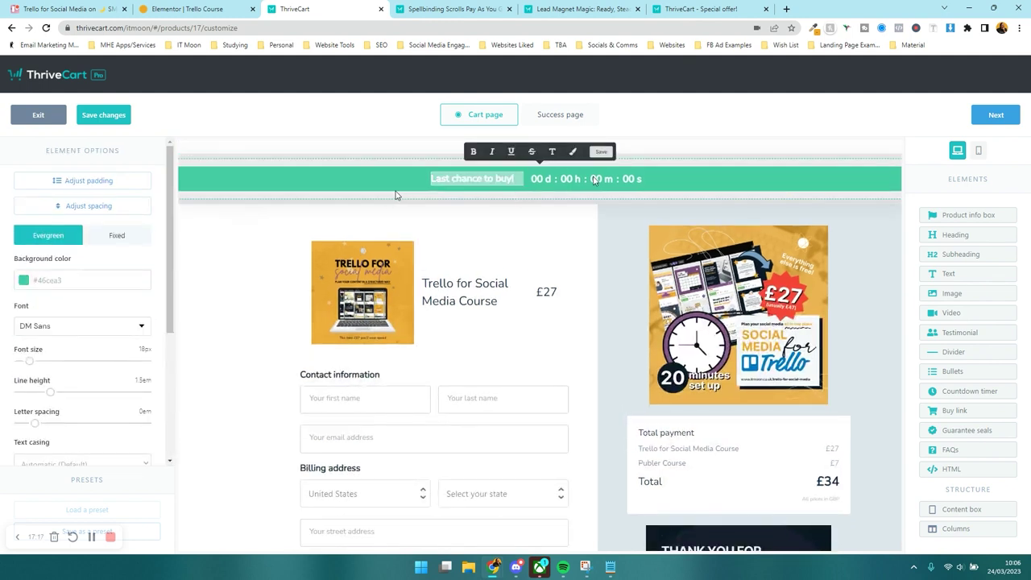
# - Delete the countdown timer bar from the top of the cart
pyautogui.click(778, 172)
pyautogui.click(869, 253)
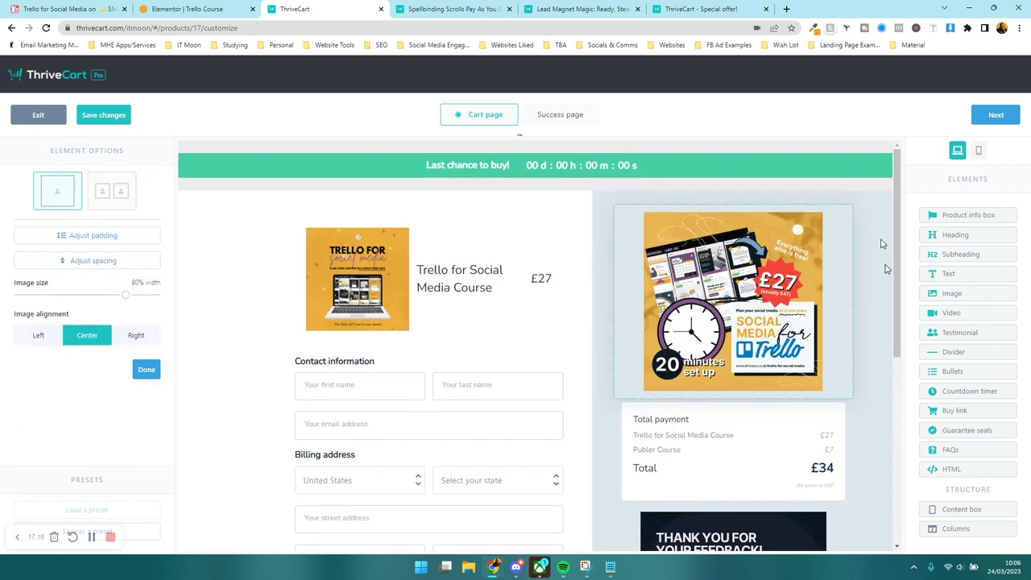
pyautogui.click(882, 242)
pyautogui.click(885, 161)
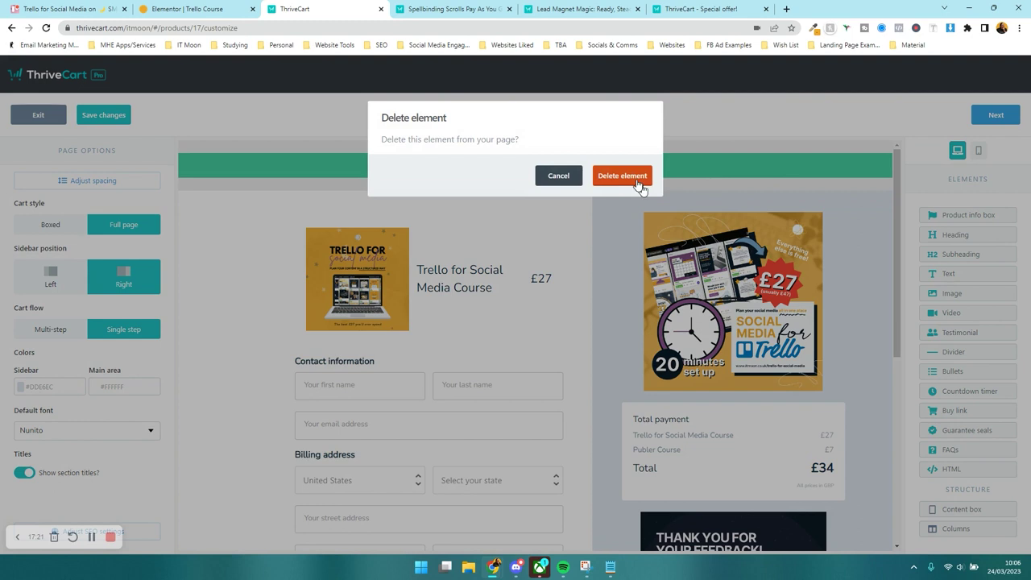
pyautogui.click(620, 176)
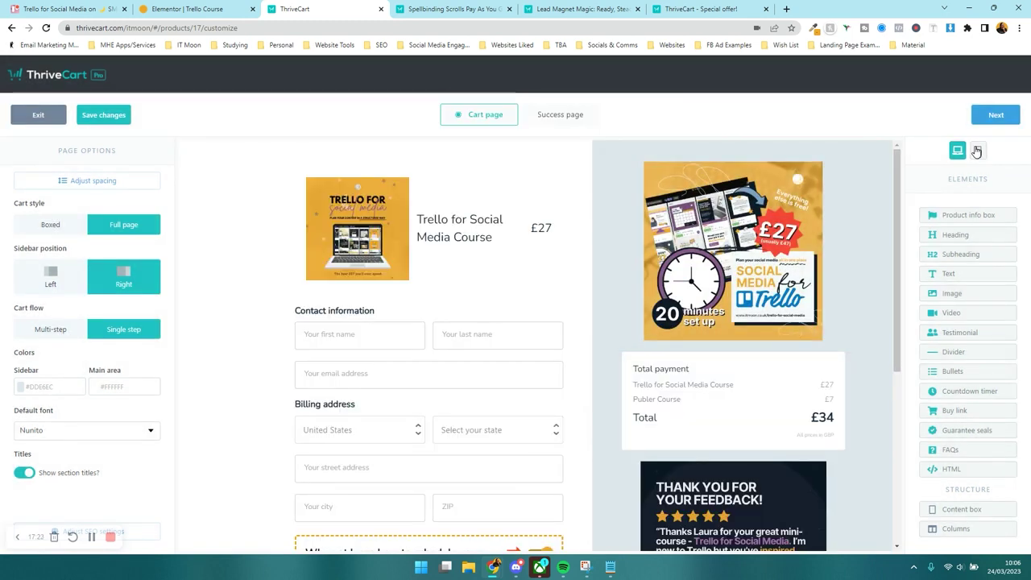
# - In the mobile preview, move Total payment above the promo image
pyautogui.click(976, 151)
pyautogui.scroll(-10, 609, 285)
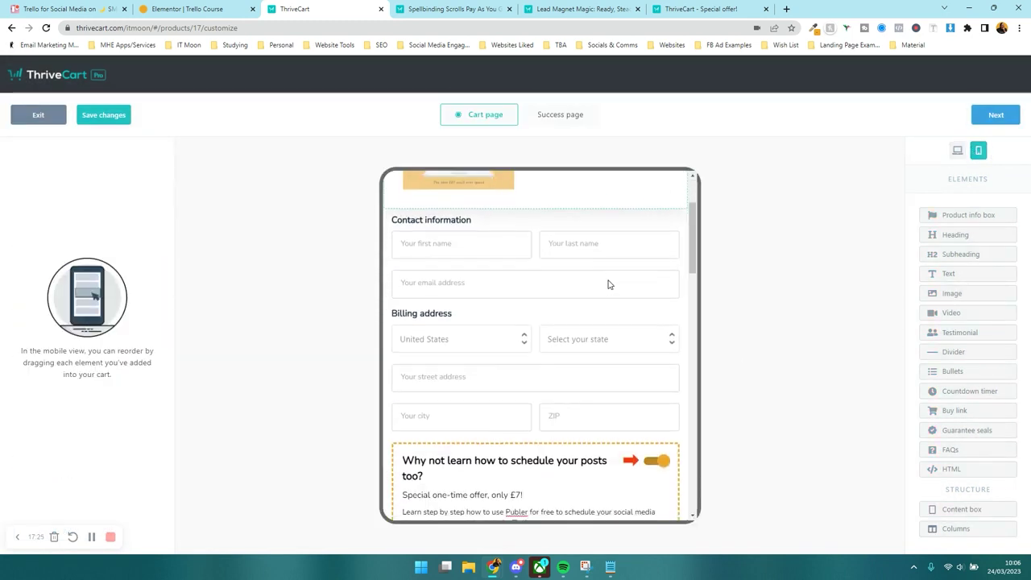
pyautogui.scroll(-10, 609, 285)
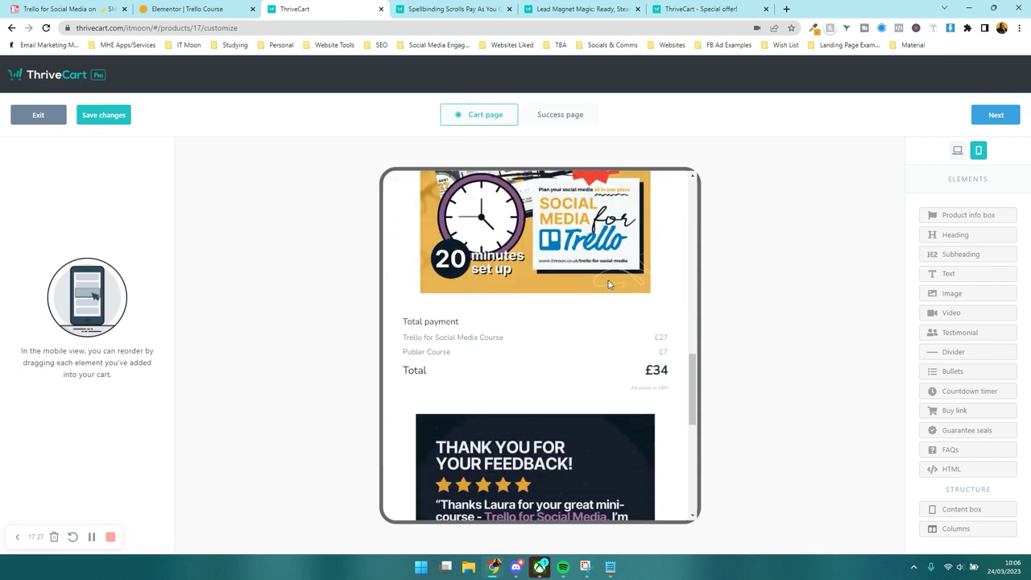
pyautogui.scroll(6, 609, 285)
pyautogui.scroll(6, 609, 284)
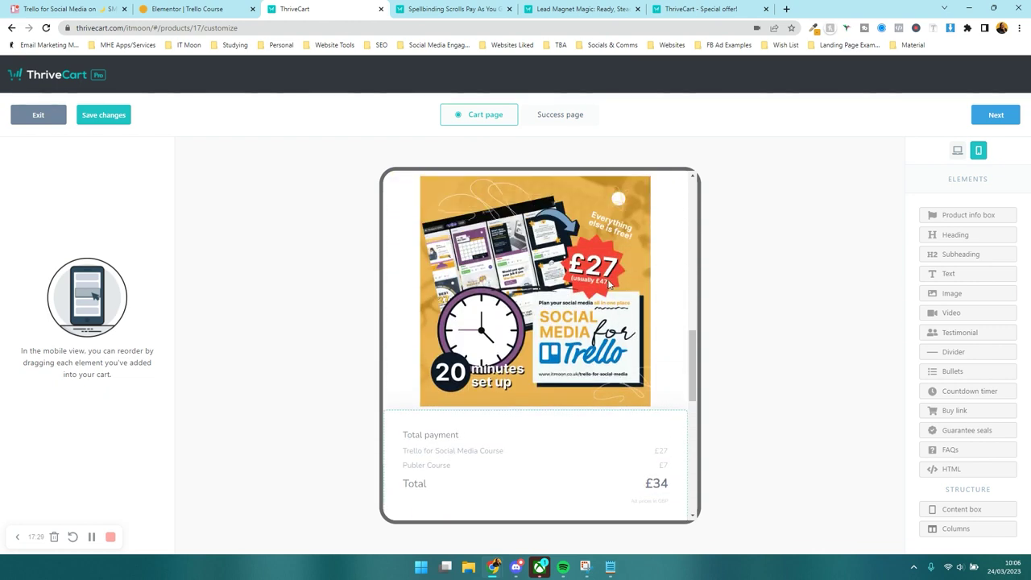
pyautogui.scroll(-7, 555, 427)
pyautogui.moveTo(555, 427); pyautogui.dragTo(555, 306)
pyautogui.scroll(4, 556, 306)
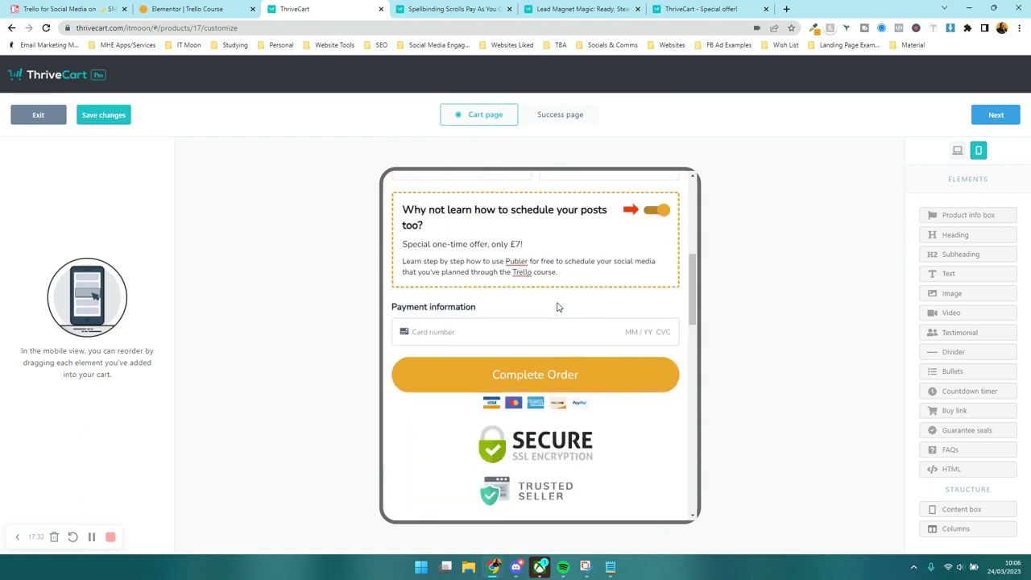
# - In the desktop view, move Total payment above the course promo image and continue to the Success page
pyautogui.click(956, 153)
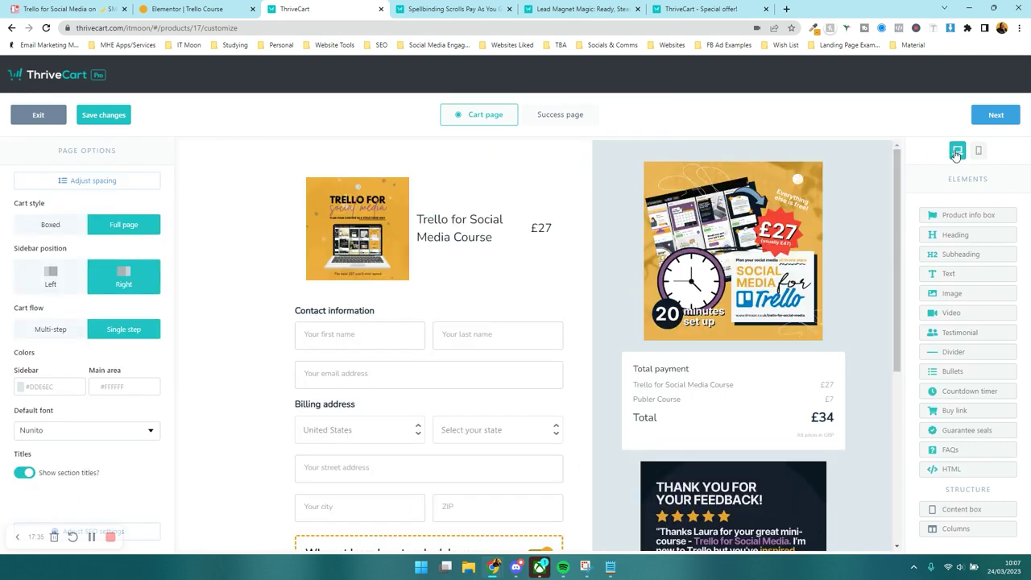
pyautogui.scroll(-3, 602, 402)
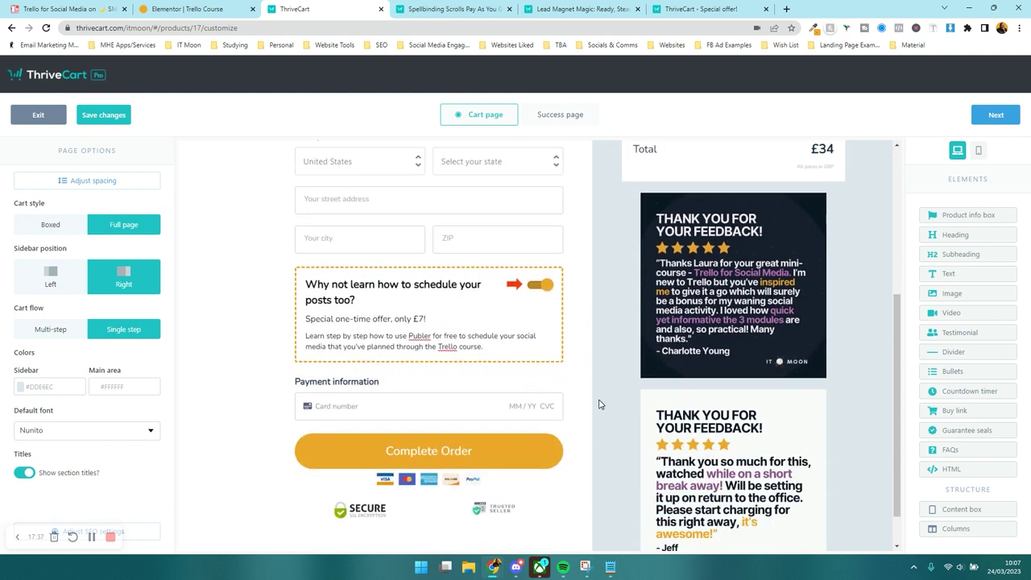
pyautogui.scroll(4, 598, 403)
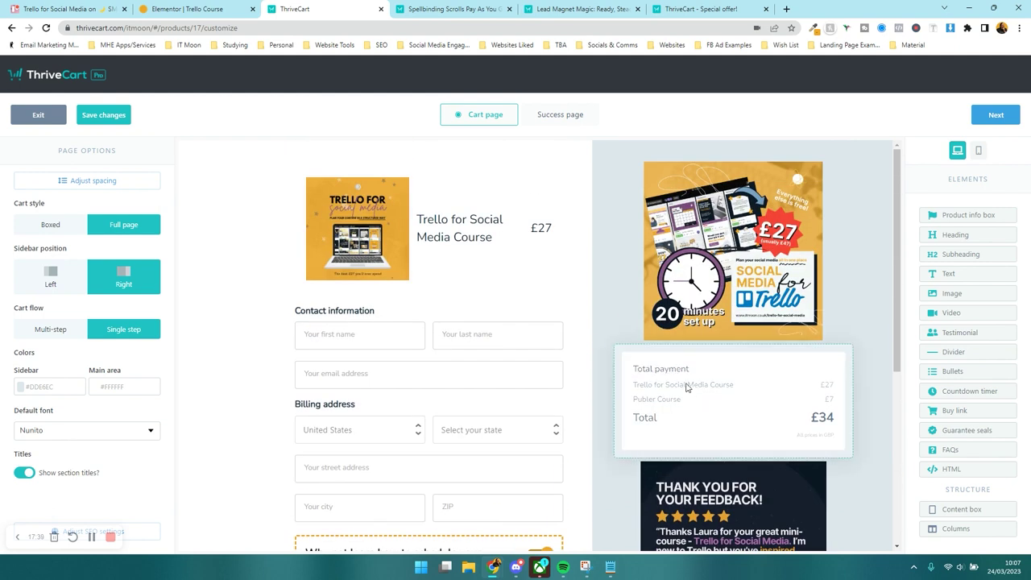
pyautogui.moveTo(724, 416); pyautogui.dragTo(756, 227)
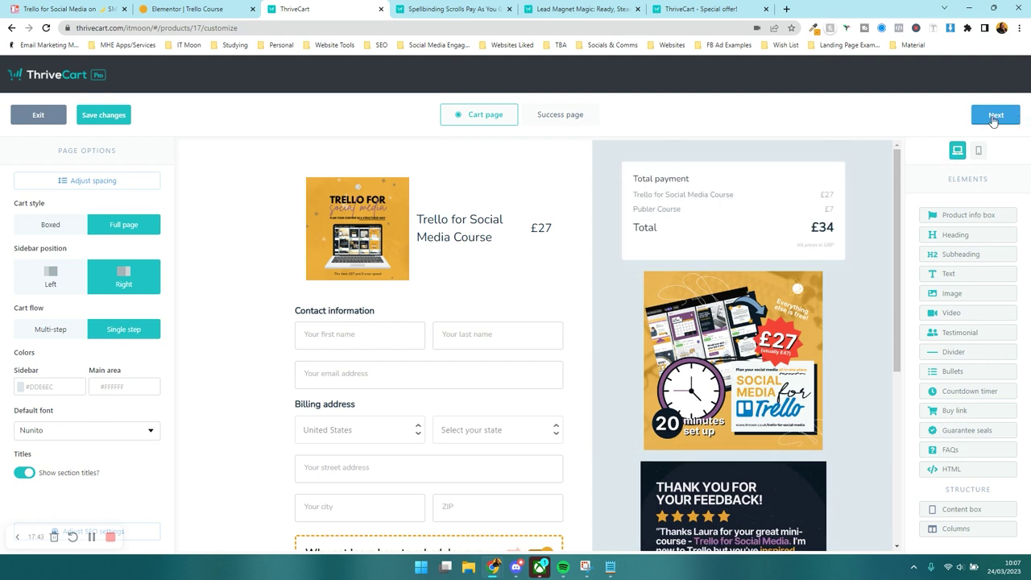
pyautogui.click(994, 116)
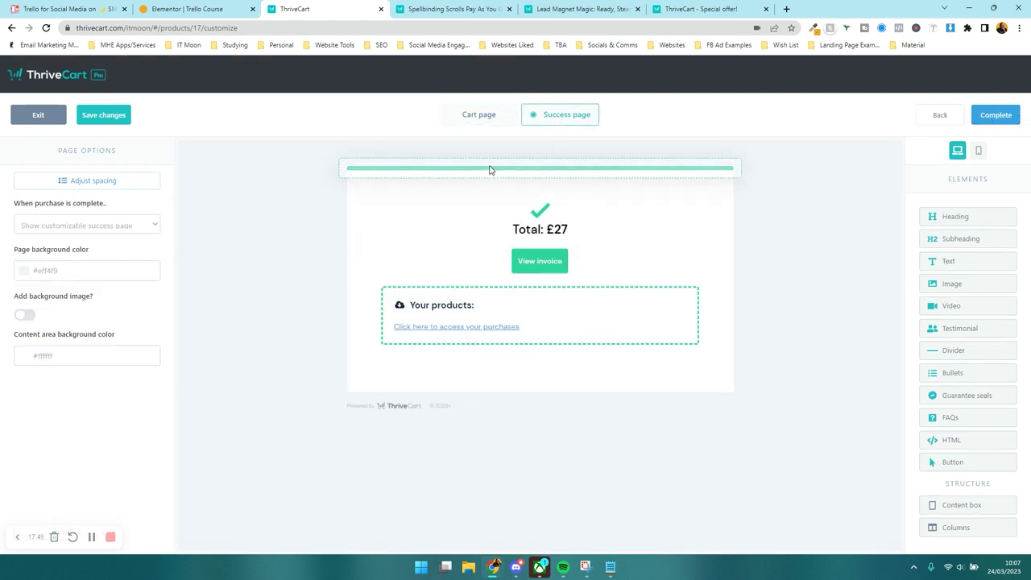
# - Turn the Success page top bar and tick orange with #ECA72C
pyautogui.click(490, 170)
pyautogui.click(104, 200)
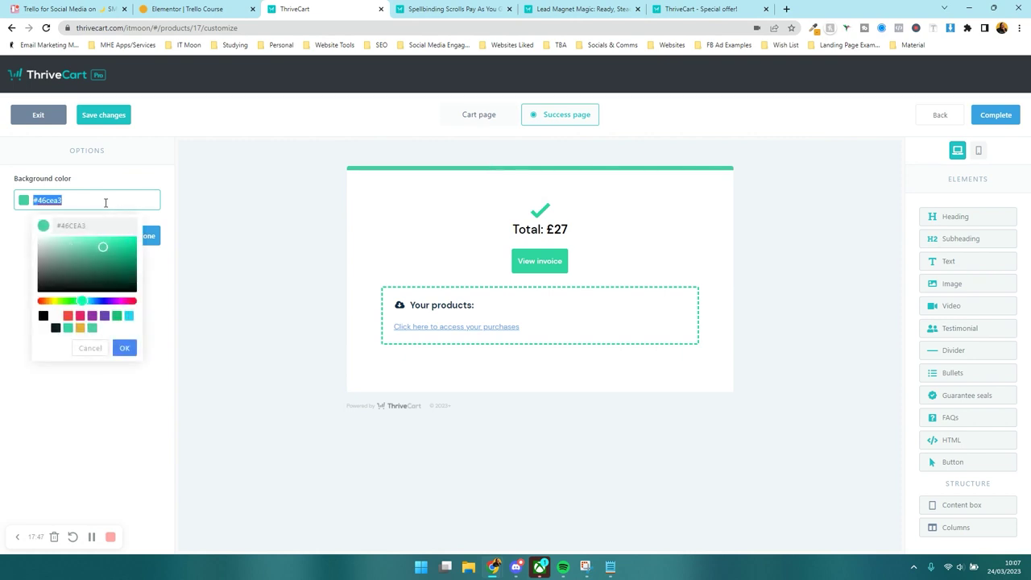
pyautogui.press('super+v')
pyautogui.click(116, 290)
pyautogui.click(541, 214)
pyautogui.click(78, 279)
pyautogui.press('super+v')
pyautogui.click(95, 395)
# - Make the View invoice button and the Your products border orange
pyautogui.click(540, 260)
pyautogui.click(49, 257)
pyautogui.write('#ECA72C')
pyautogui.click(225, 335)
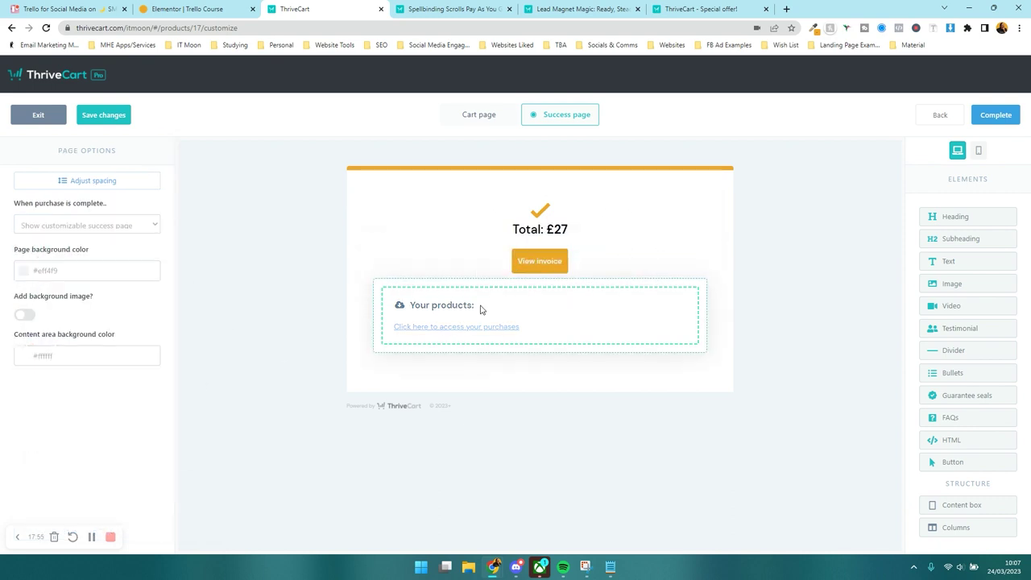
pyautogui.click(481, 306)
pyautogui.click(51, 306)
pyautogui.write('#ECA72C')
pyautogui.click(246, 299)
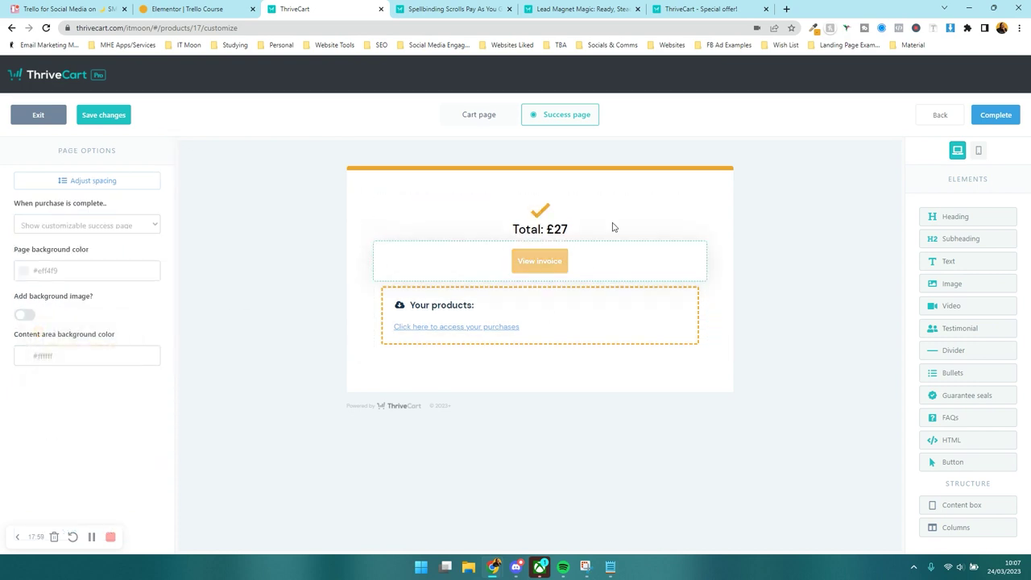
# - Leave the after-purchase setting unchanged and save the checkout design with Complete
pyautogui.click(152, 230)
pyautogui.click(160, 230)
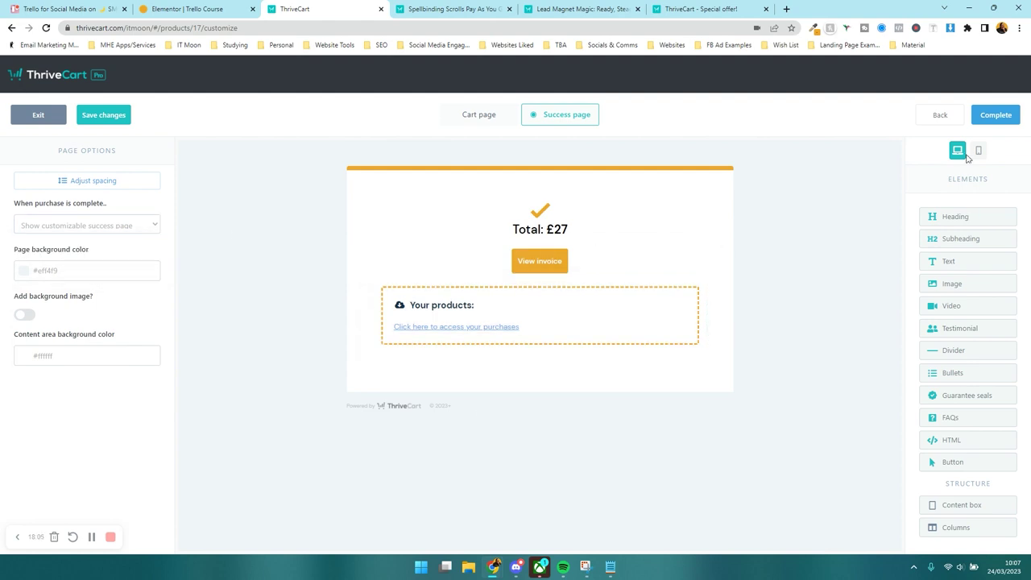
pyautogui.click(998, 122)
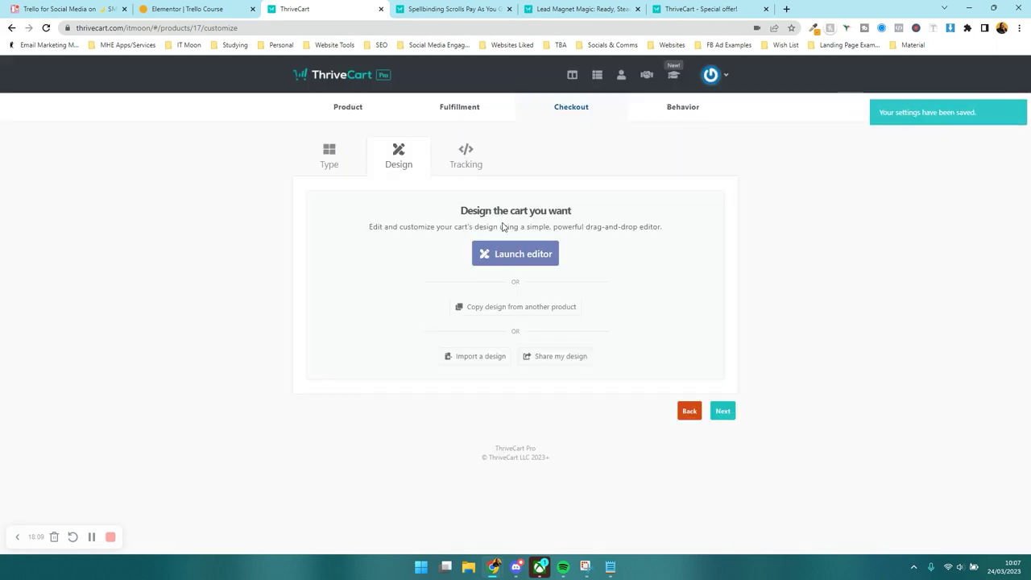
# - Advance past Tracking to the Behavior rules step
pyautogui.click(725, 411)
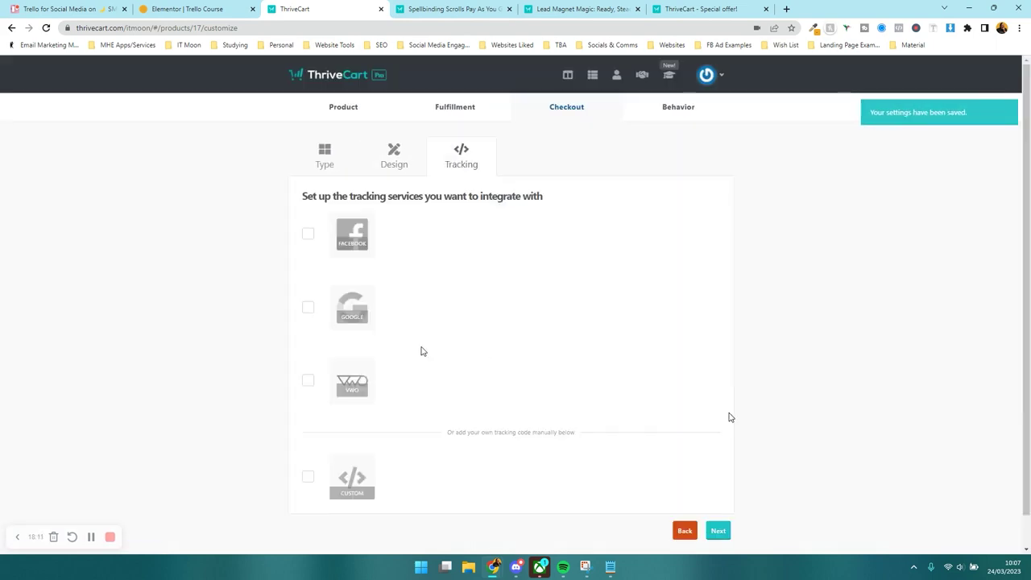
pyautogui.scroll(-1, 390, 239)
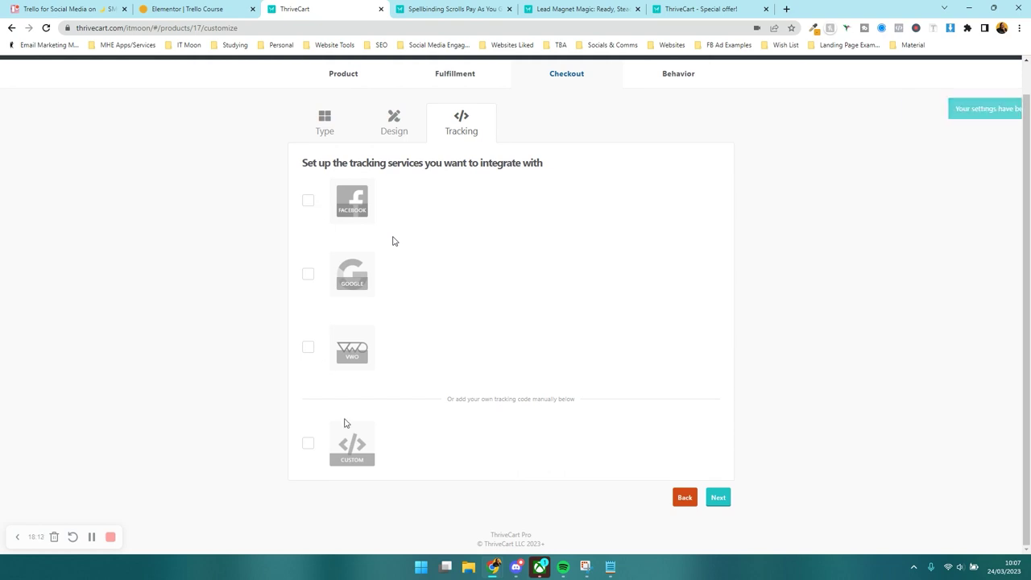
pyautogui.click(726, 499)
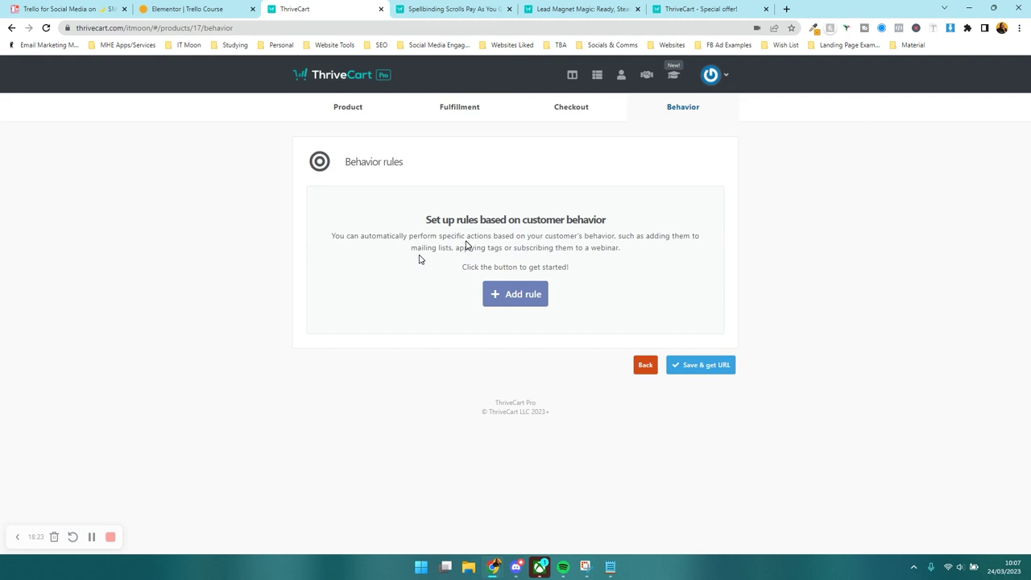
# - Add and save an ActiveCampaign rule tagging main-product buyers with a new tag starting 'Pu'
pyautogui.click(489, 295)
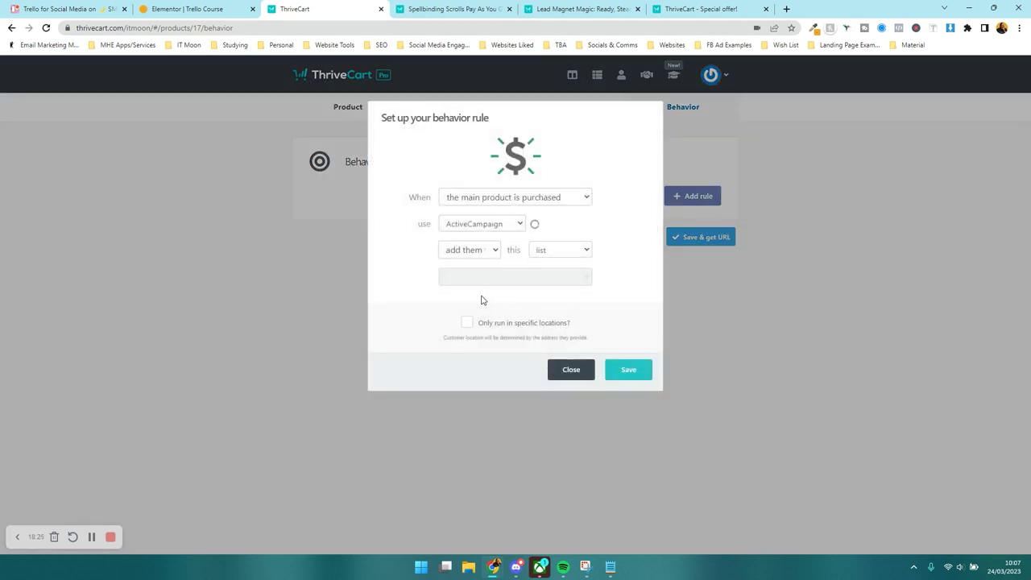
pyautogui.click(475, 225)
pyautogui.click(473, 228)
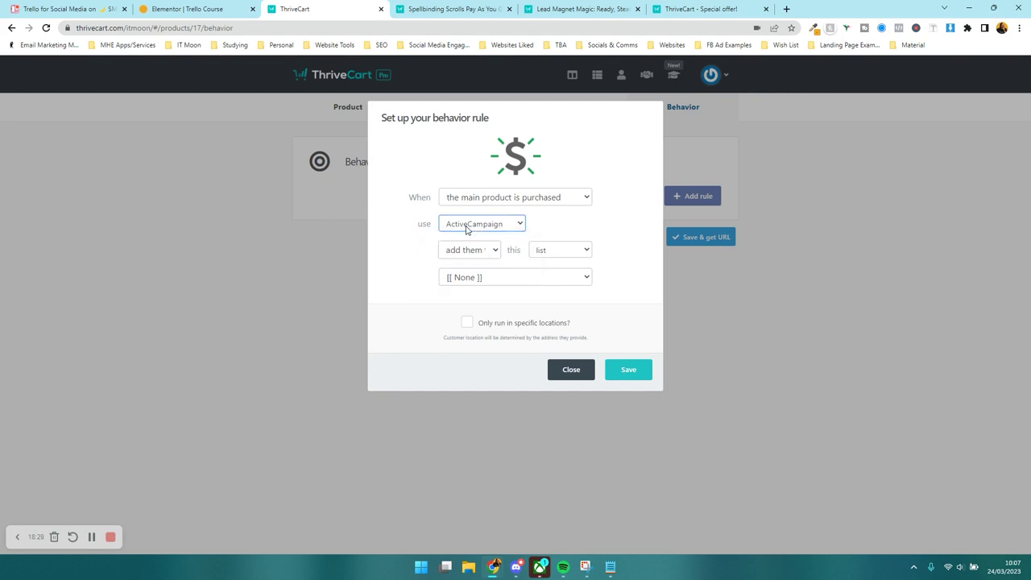
pyautogui.click(459, 251)
pyautogui.click(462, 263)
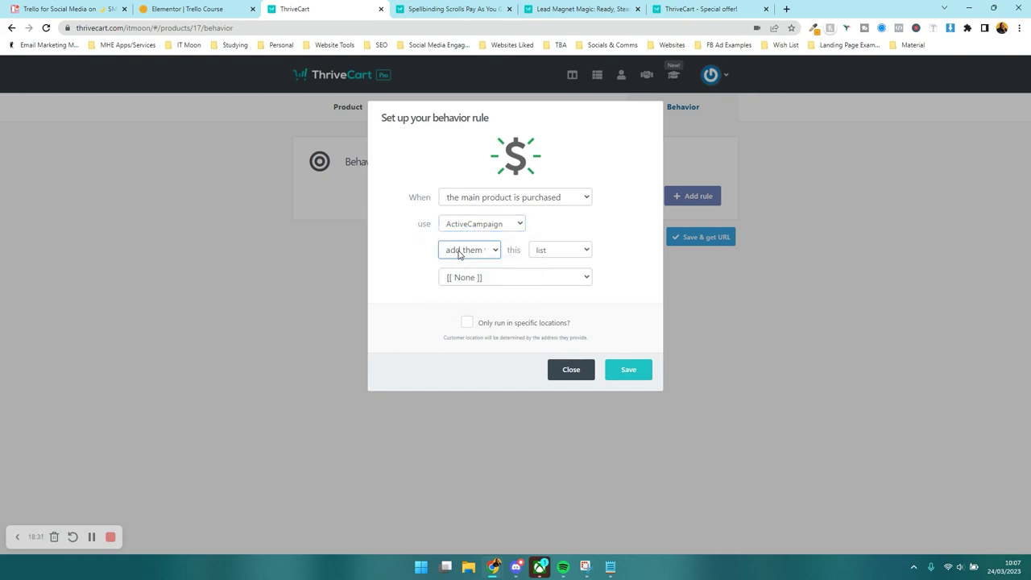
pyautogui.click(551, 250)
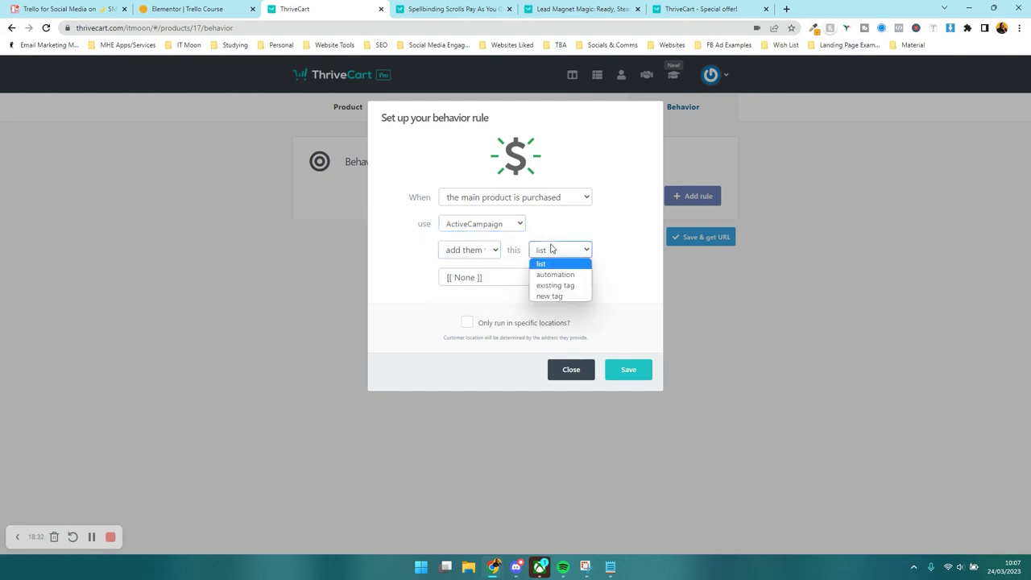
pyautogui.click(551, 296)
pyautogui.click(529, 281)
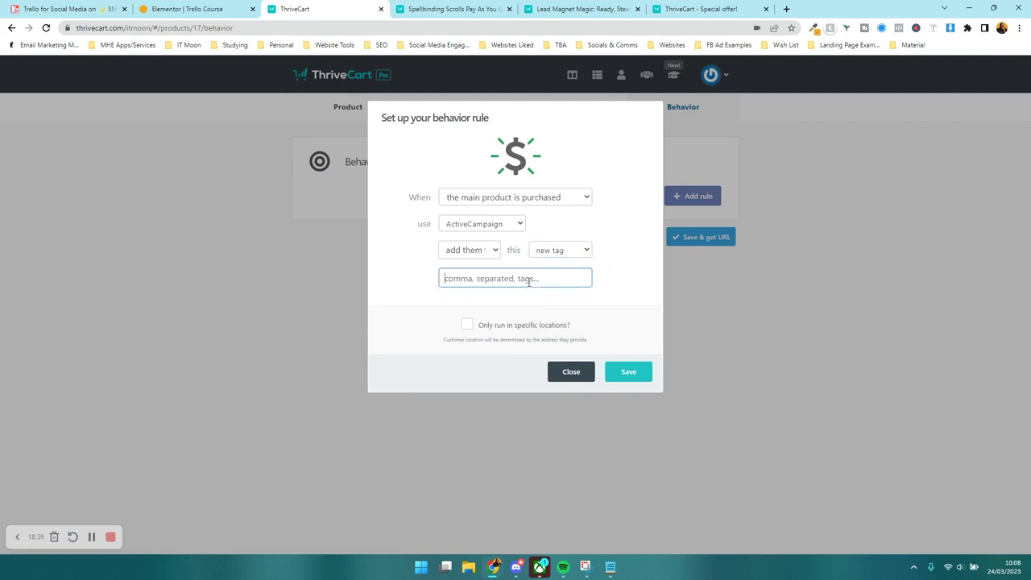
pyautogui.write('Pu')
pyautogui.click(628, 372)
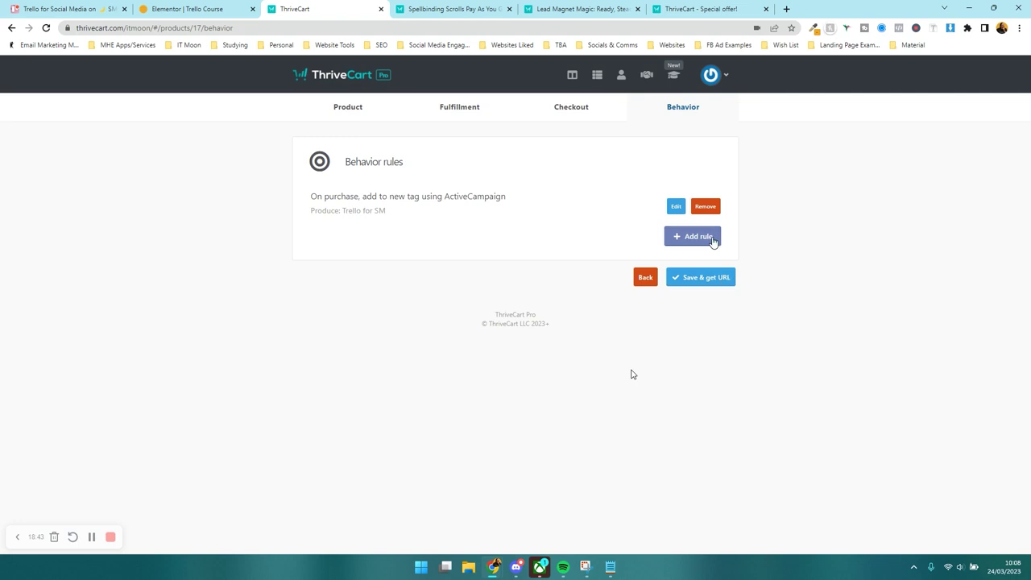
# - Add an ActiveCampaign bump-purchase rule with a new tag starting 'Proc', then Save & get URL
pyautogui.click(712, 236)
pyautogui.click(486, 227)
pyautogui.click(484, 235)
pyautogui.click(489, 206)
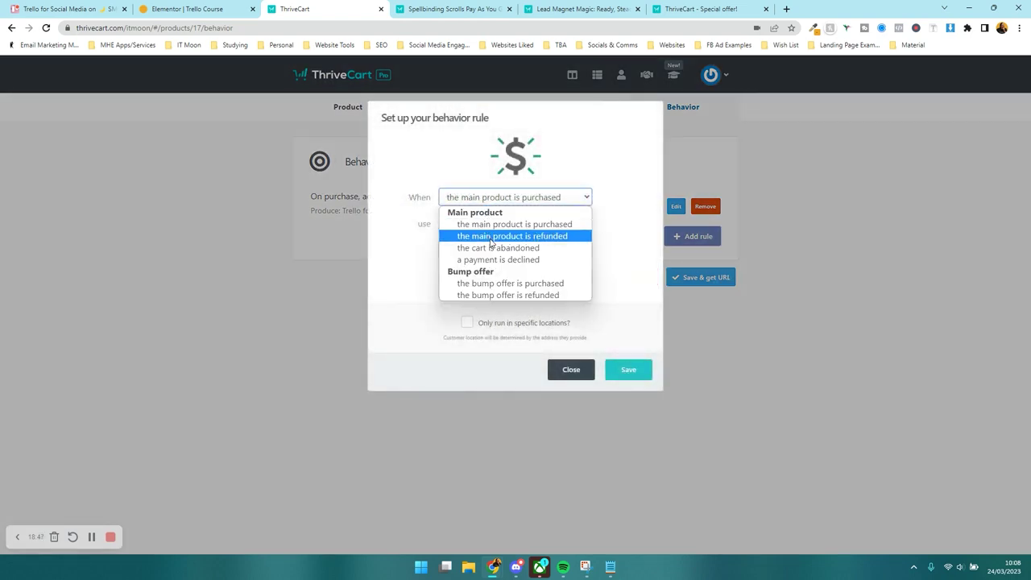
pyautogui.click(502, 288)
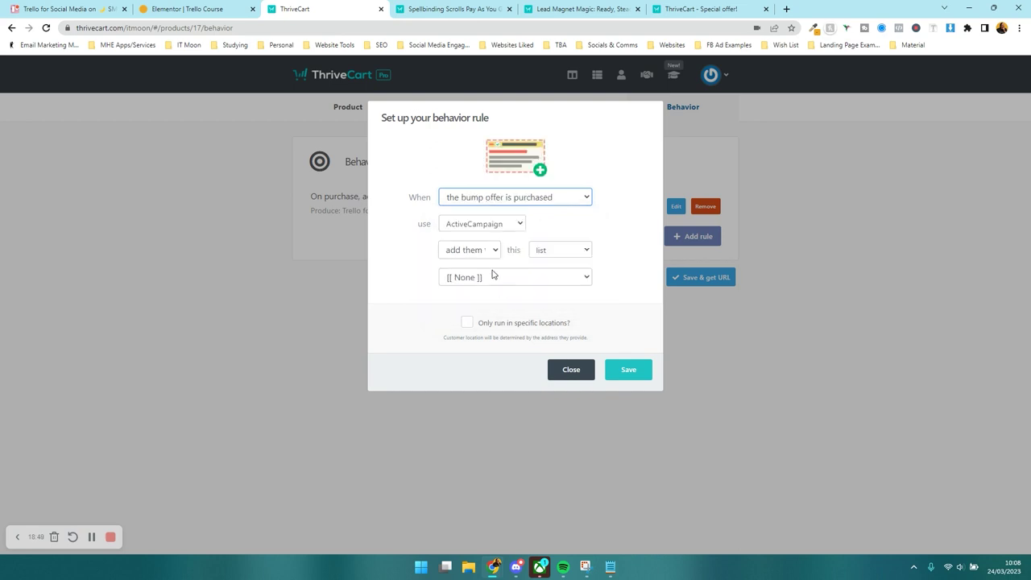
pyautogui.click(553, 256)
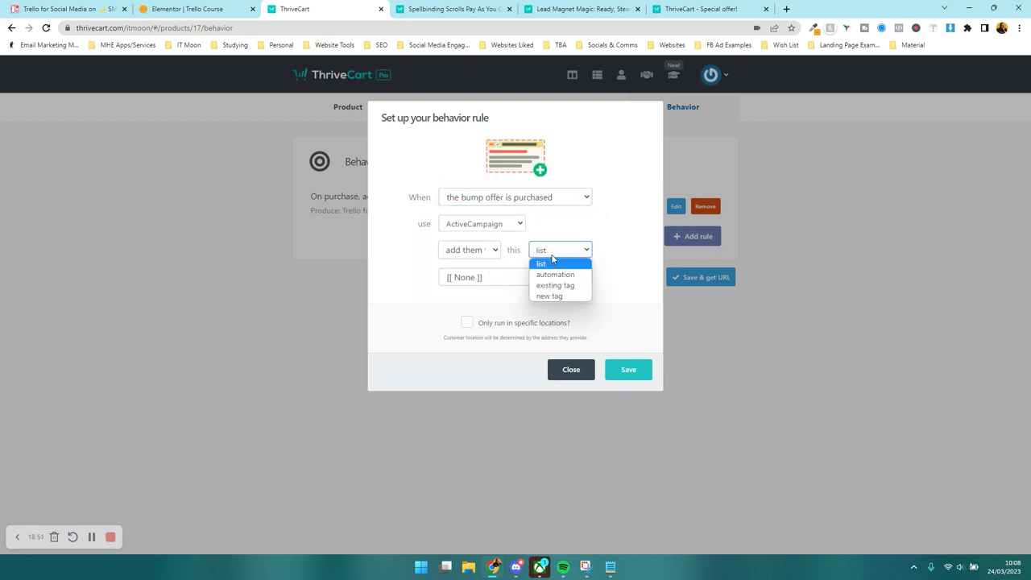
pyautogui.click(550, 295)
pyautogui.click(486, 286)
pyautogui.write('Proc')
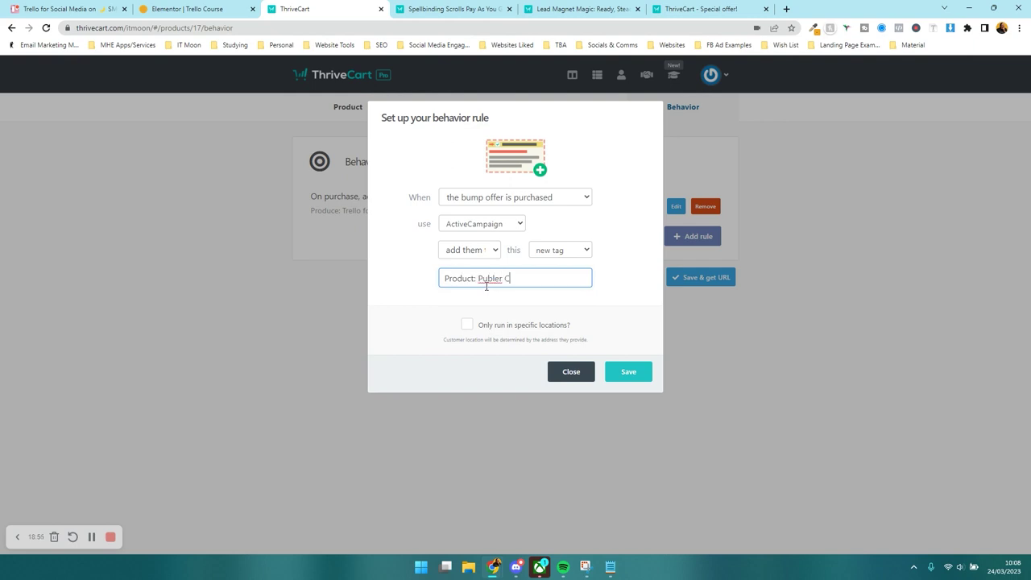
pyautogui.click(642, 376)
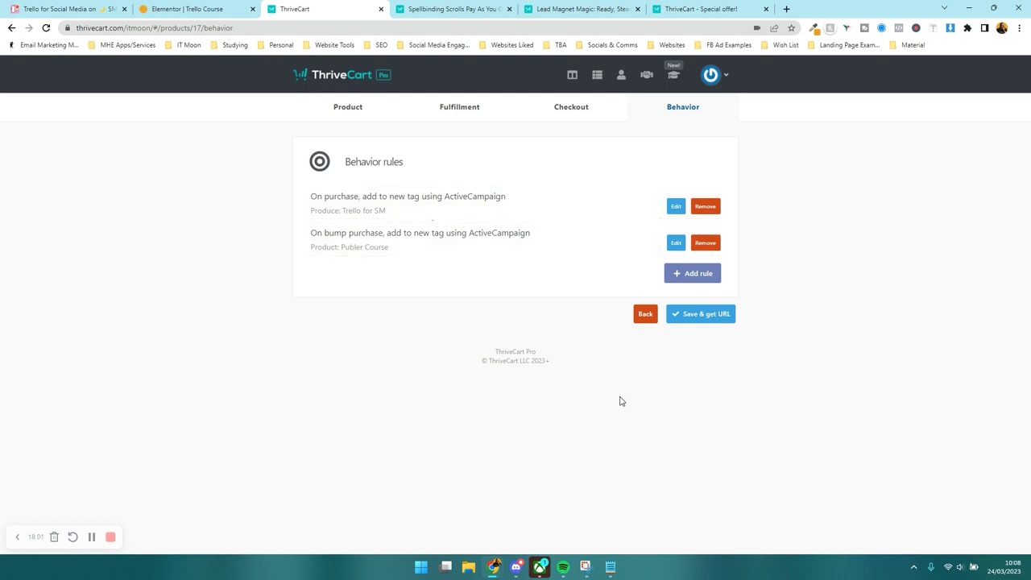
pyautogui.click(686, 321)
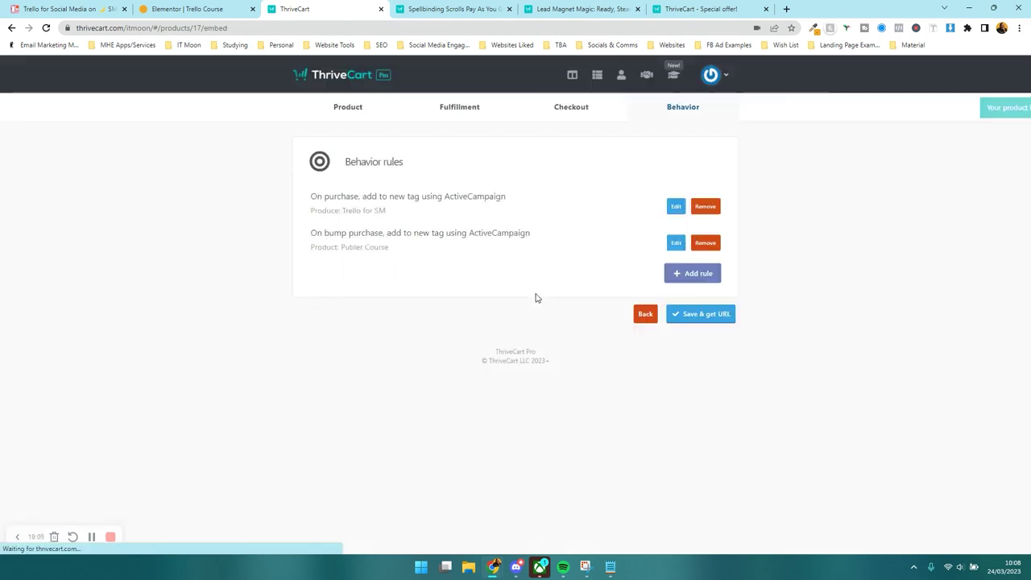
# - Copy the checkout URL and load the live checkout page in a new browser tab
pyautogui.click(401, 216)
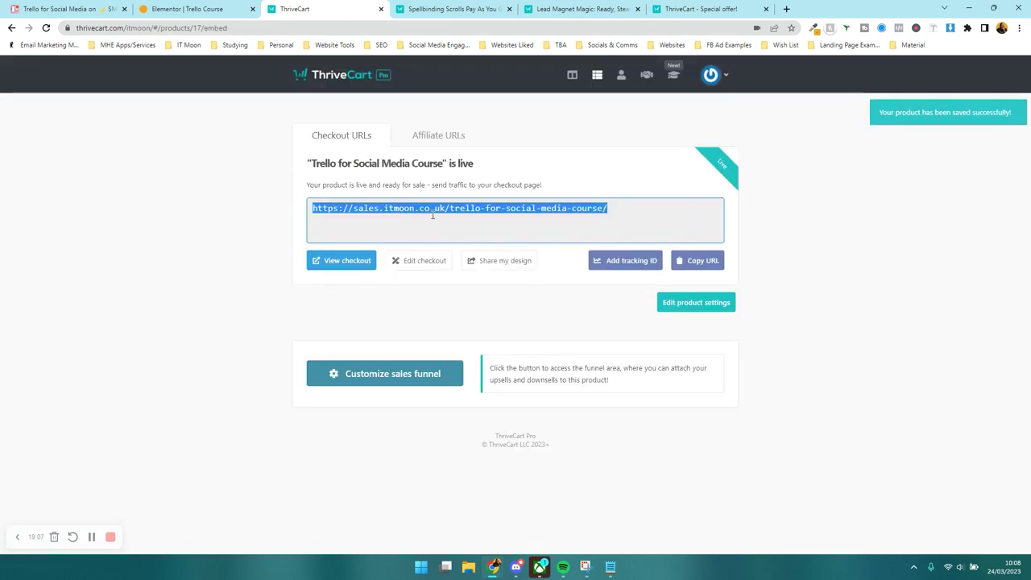
pyautogui.rightClick(432, 209)
pyautogui.click(452, 216)
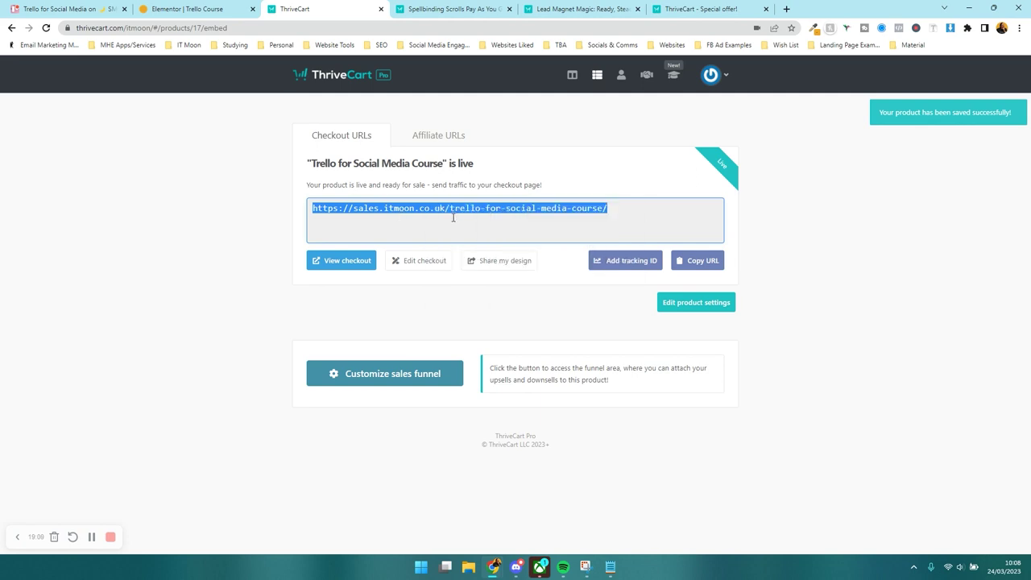
pyautogui.click(786, 9)
pyautogui.hotkey('ctrl', 'v')
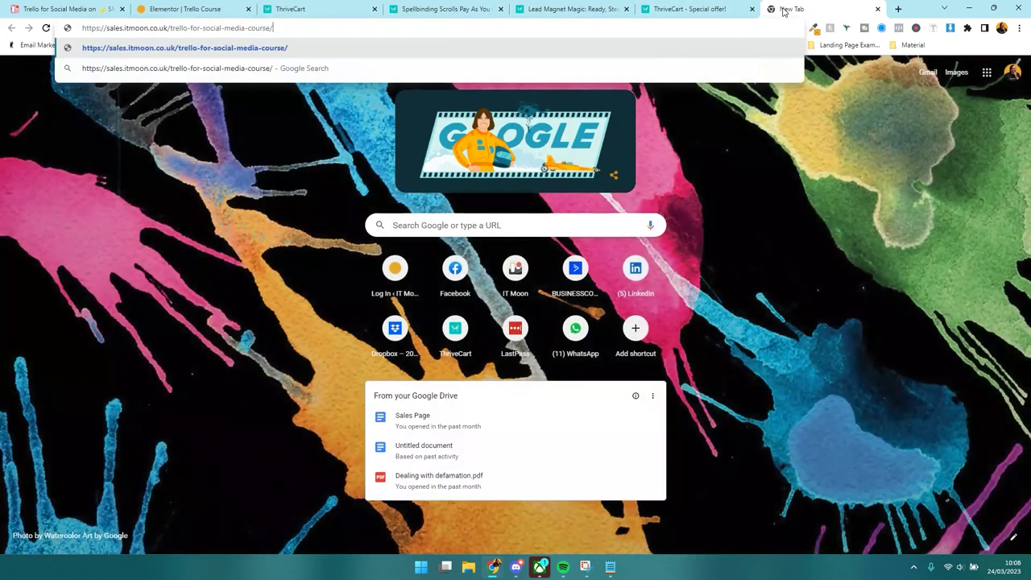
pyautogui.press('Return')
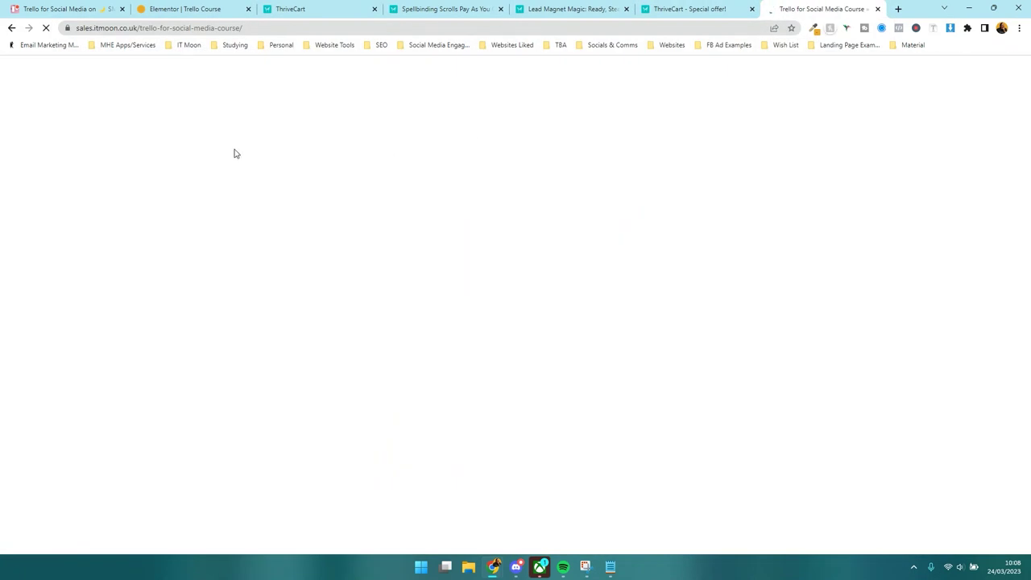
# - Toggle the Publer Course bump on (£40.80 total) and off again, checking the £5.40 VAT
pyautogui.scroll(-3, 232, 154)
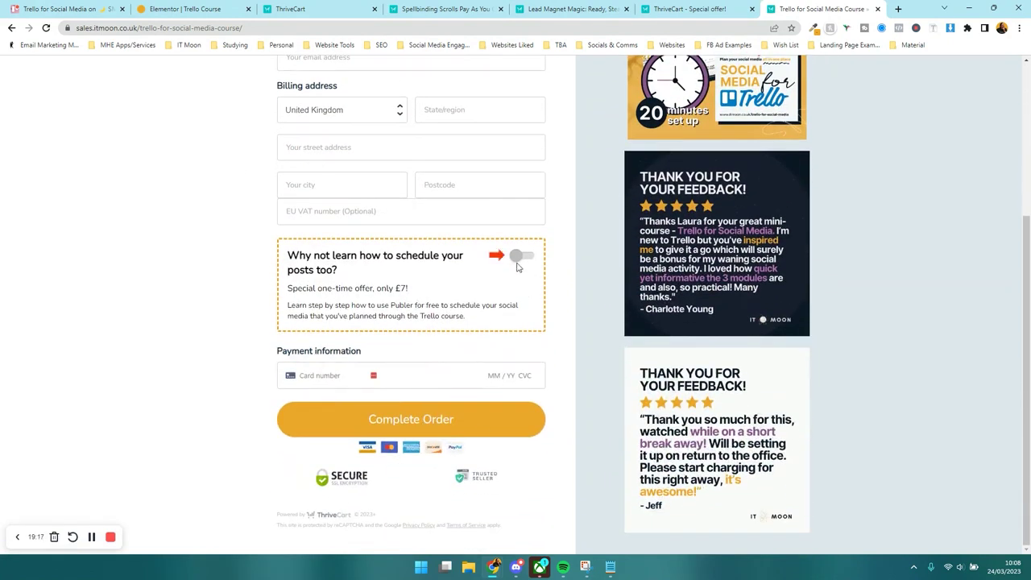
pyautogui.click(522, 257)
pyautogui.scroll(3, 524, 260)
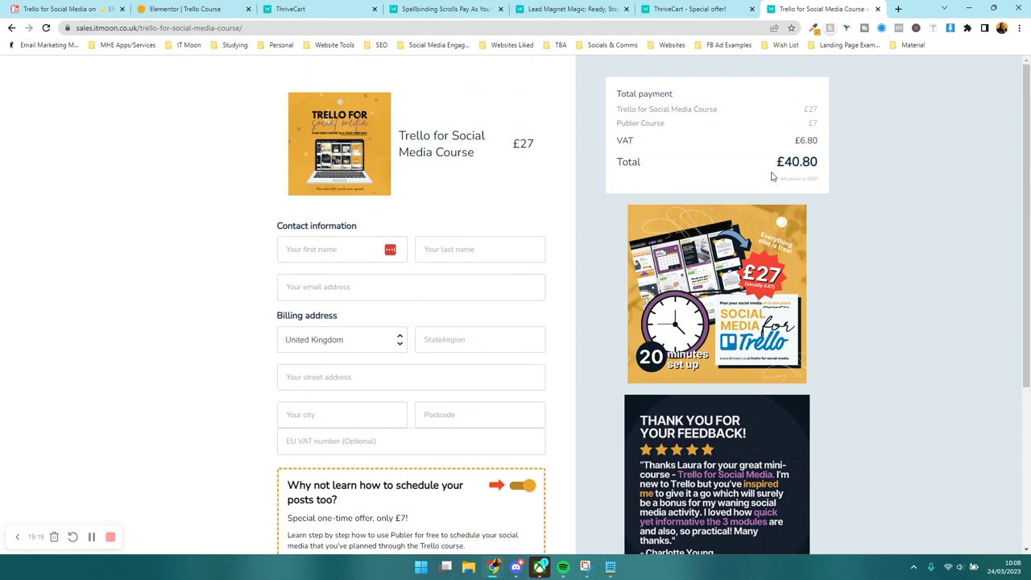
pyautogui.moveTo(774, 166); pyautogui.dragTo(820, 164)
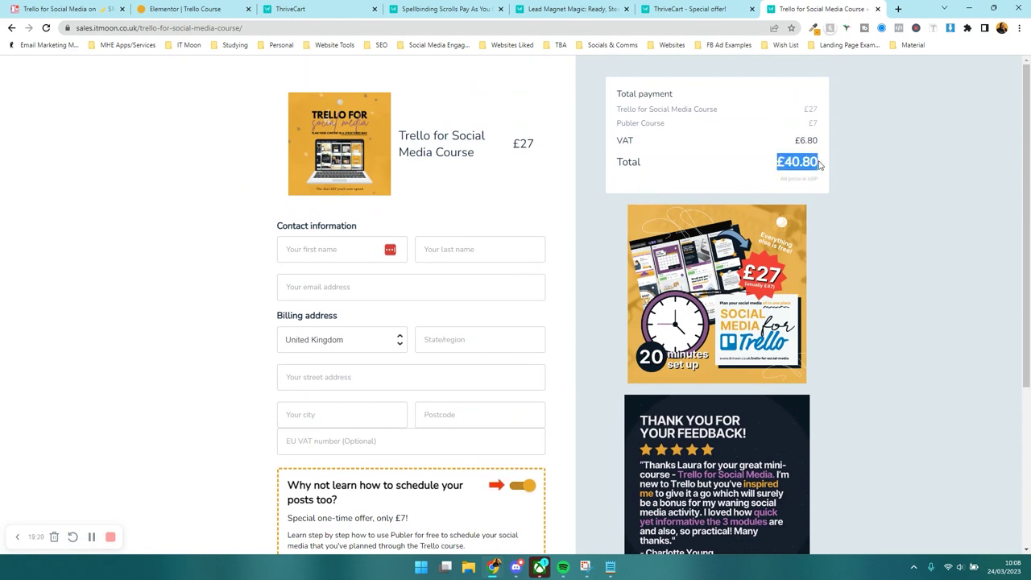
pyautogui.click(514, 488)
pyautogui.moveTo(791, 129); pyautogui.dragTo(823, 129)
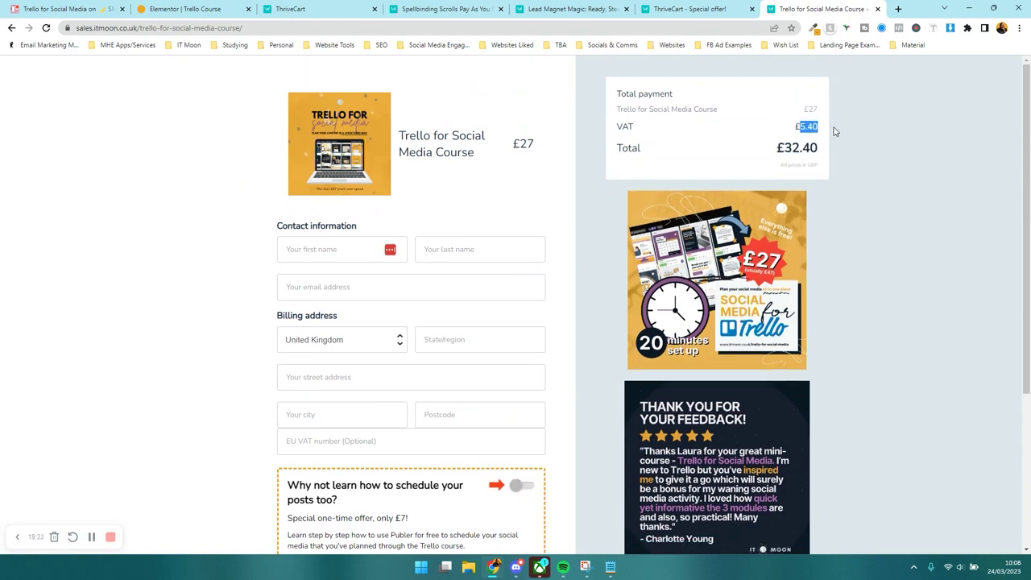
pyautogui.click(606, 214)
# - Add a Click here Button widget below the BONUS point on the Elementor sales page
pyautogui.click(184, 9)
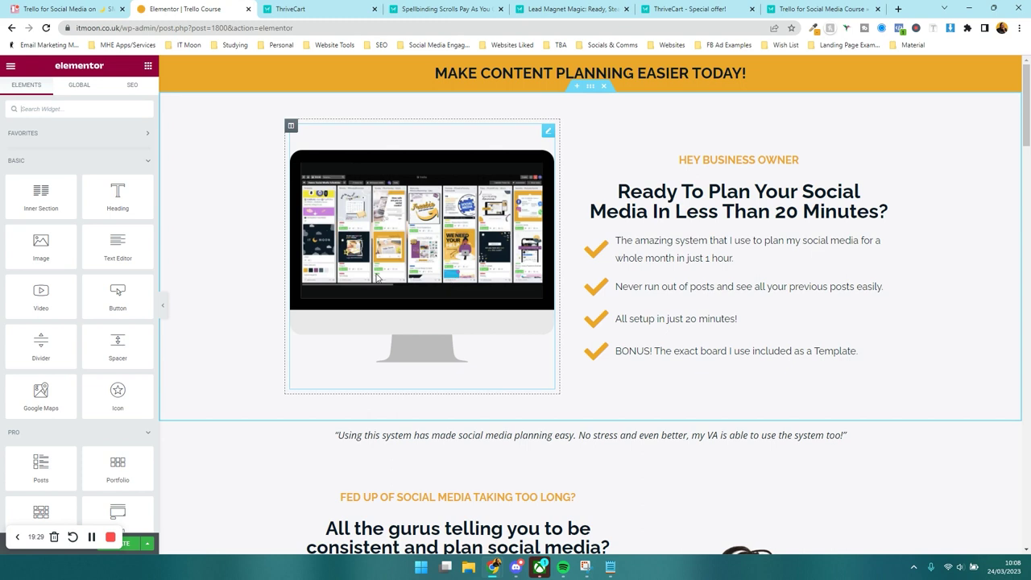
pyautogui.scroll(-5, 636, 145)
pyautogui.scroll(5, 316, 265)
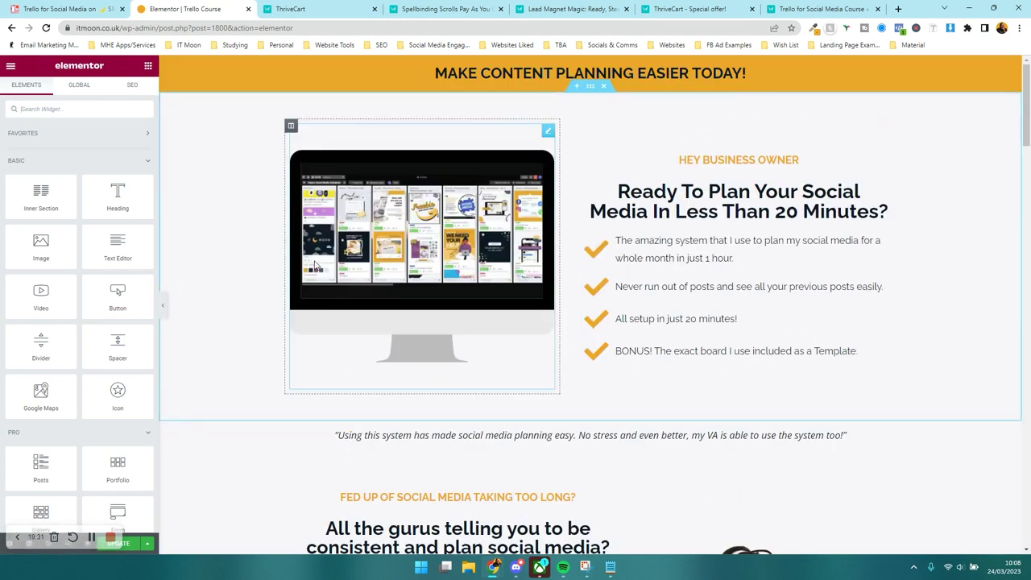
pyautogui.moveTo(128, 294); pyautogui.dragTo(685, 361)
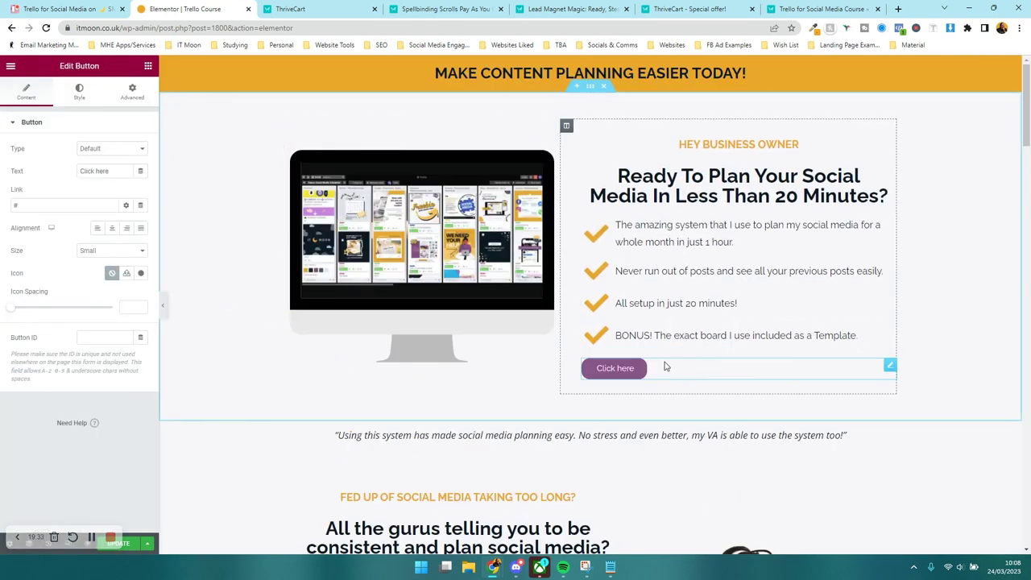
# - Paste the course checkout URL as the button's link, then show ThriveCart's Products list
pyautogui.click(60, 205)
pyautogui.rightClick(74, 207)
pyautogui.click(95, 251)
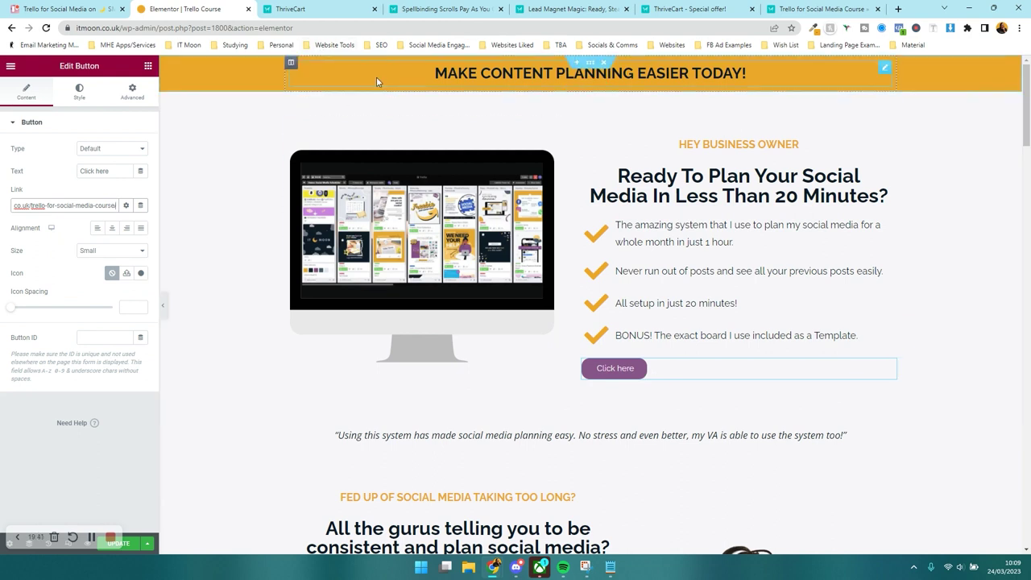
pyautogui.click(322, 8)
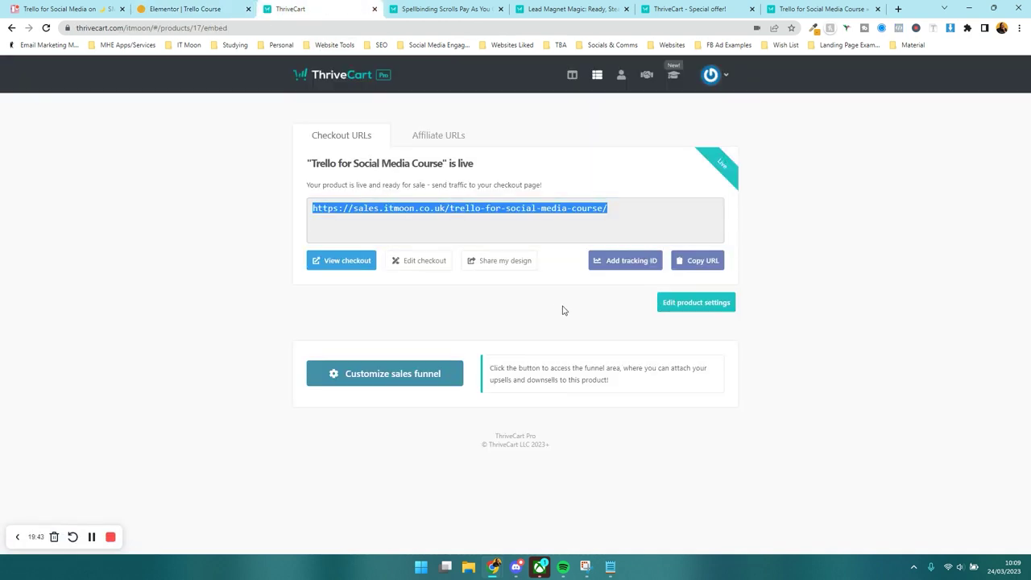
pyautogui.click(597, 75)
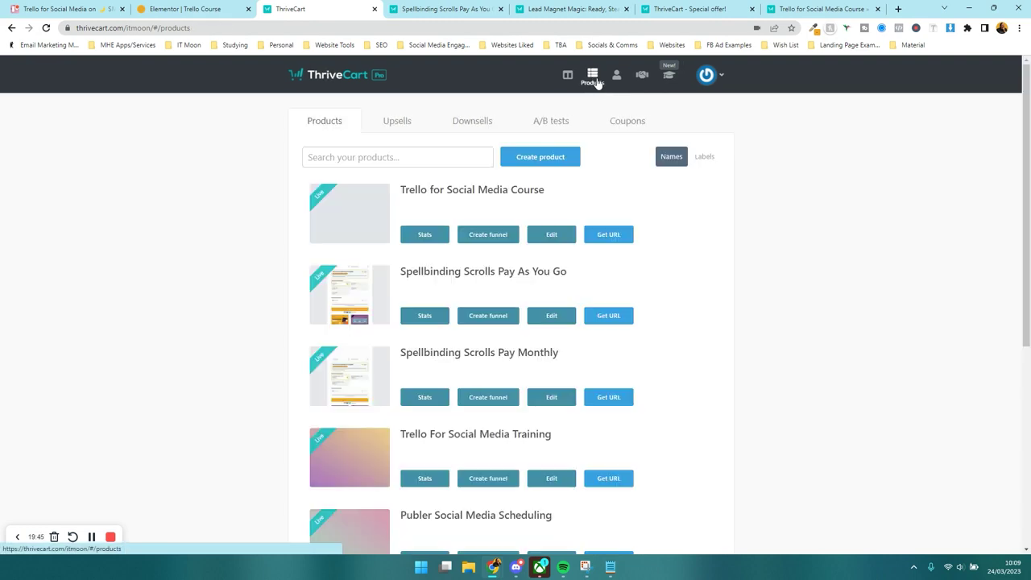